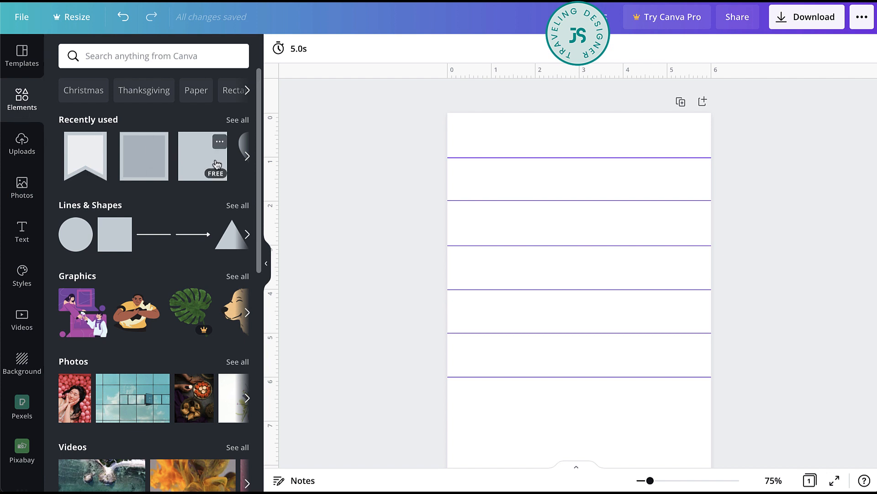
- Add a square, resize it to about 0.7 by 0.9 inches, and place it under the 1-inch guide near the page's left edge
left_click(196, 159)
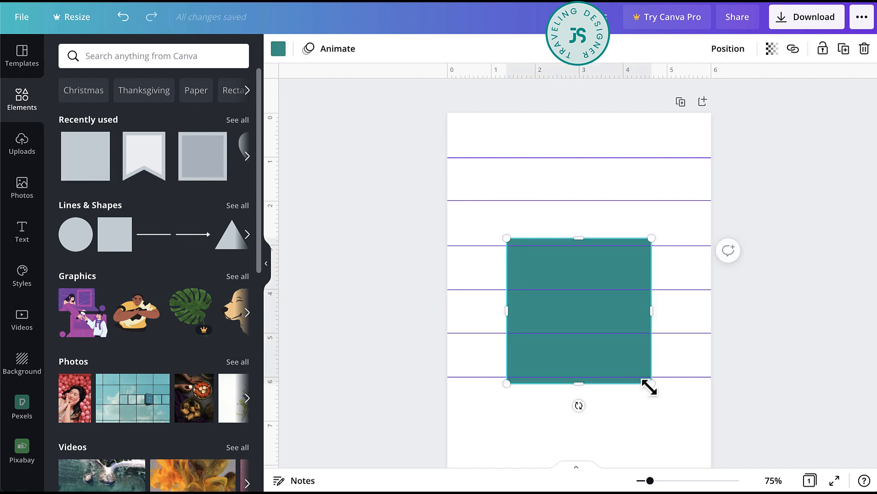
left_click_drag(649, 386, 536, 298)
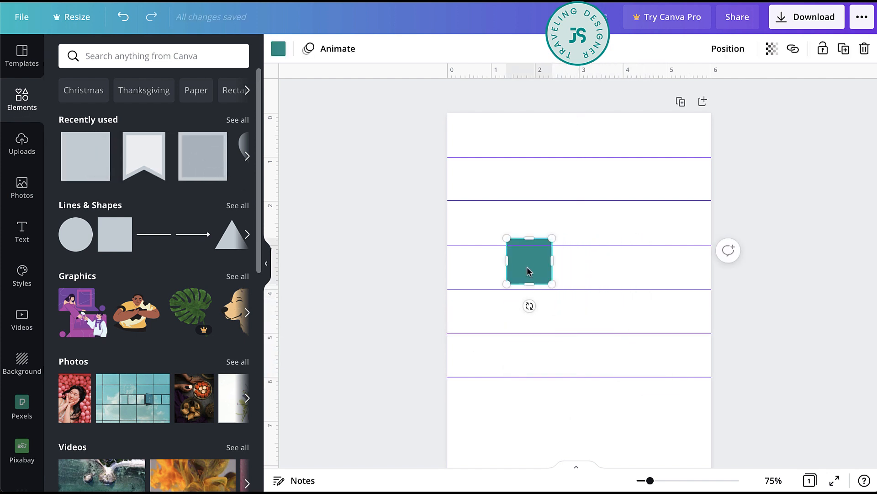
left_click_drag(530, 255, 486, 166)
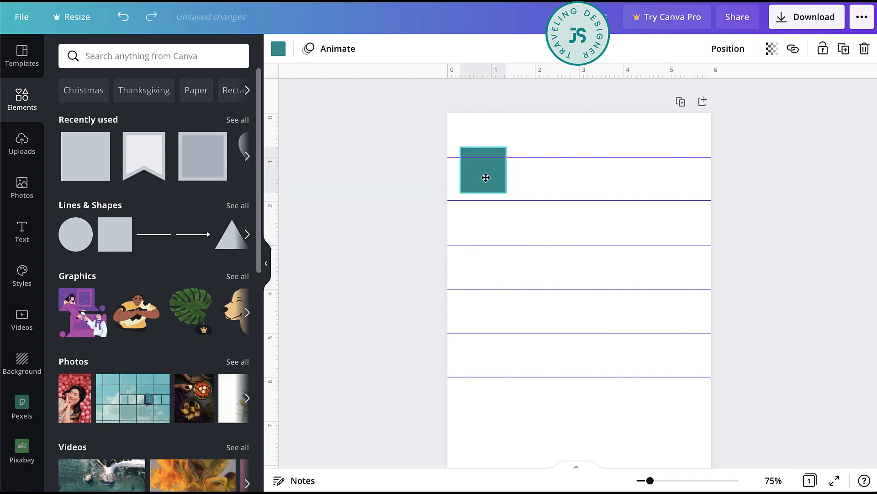
left_click_drag(484, 149, 479, 197)
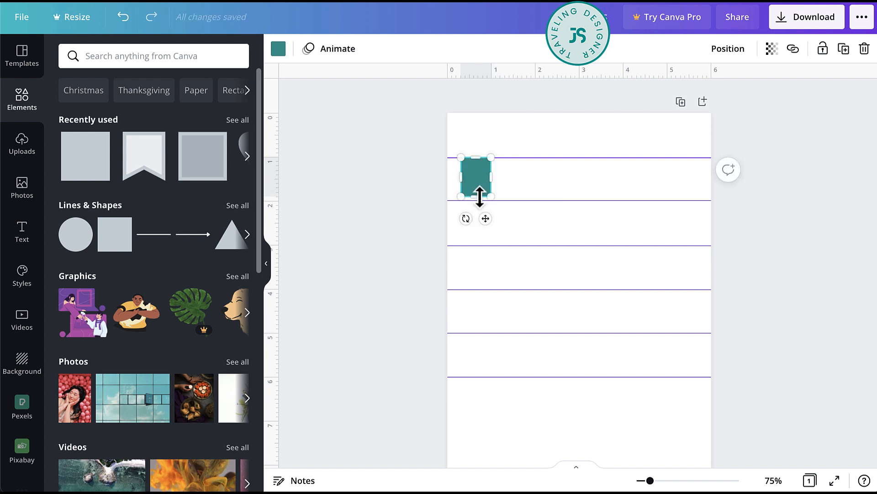
left_click(407, 217)
- Set the small rectangle's fill to the custom colour #DFFDFC
left_click(476, 176)
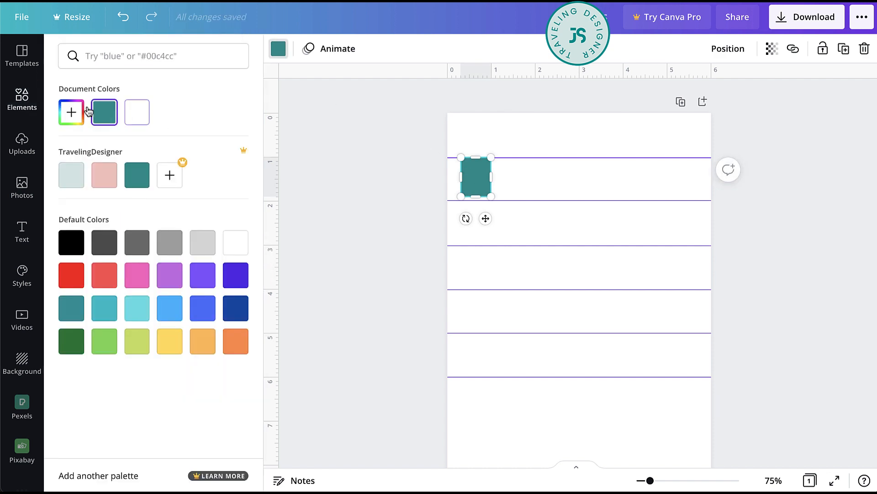
left_click(73, 117)
type("#D7F6F5")
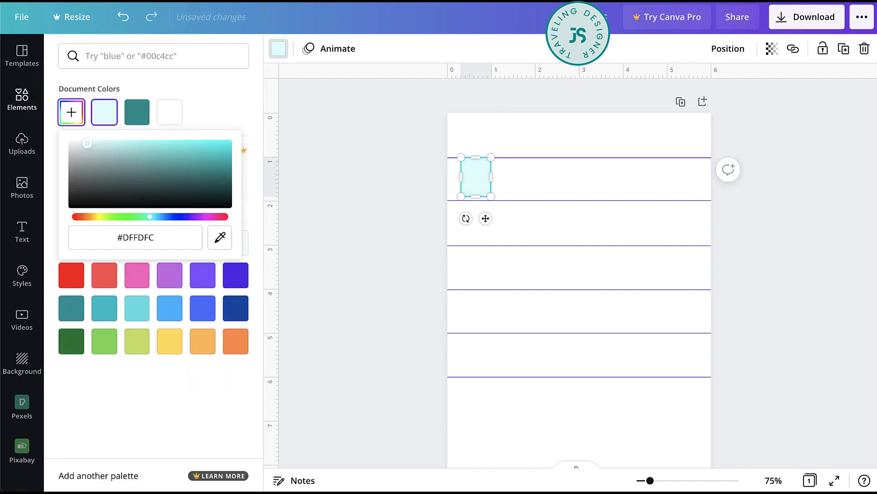
left_click(340, 270)
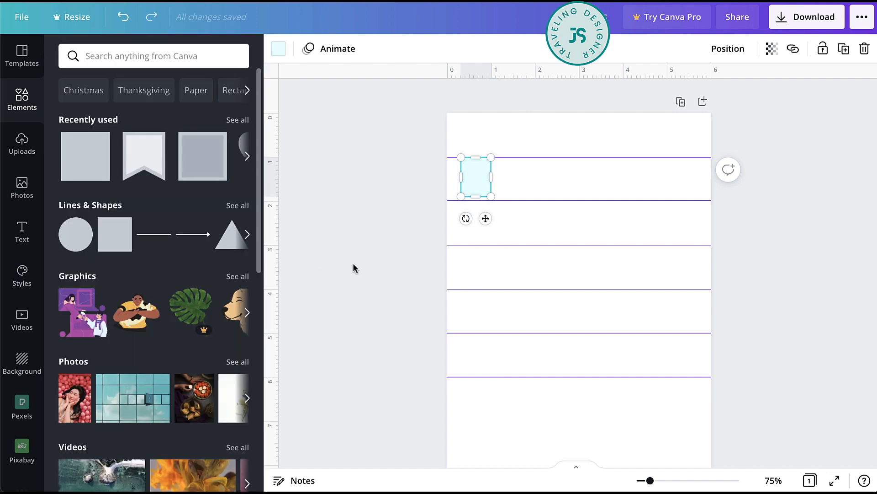
left_click(517, 188)
left_click(480, 179)
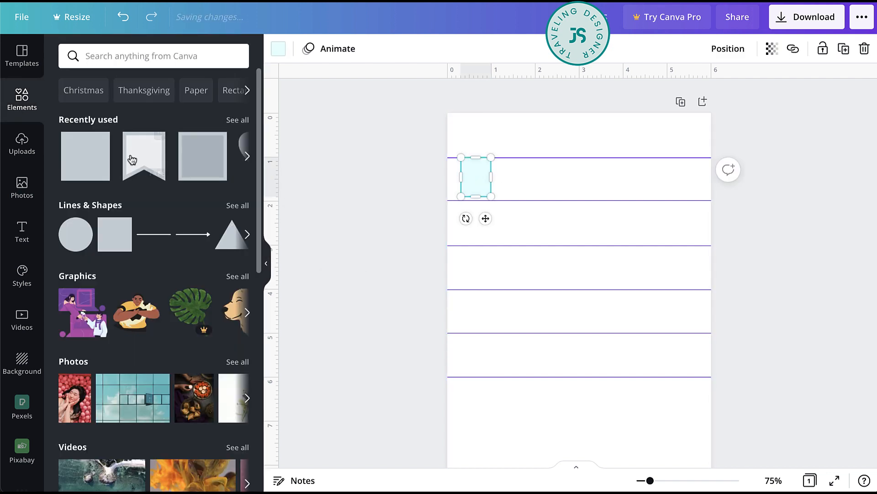
- Add the bookmark ribbon graphic, shrink it to about 0.3 inches, and place it in the rectangle's top-right corner
left_click_drag(139, 163, 562, 292)
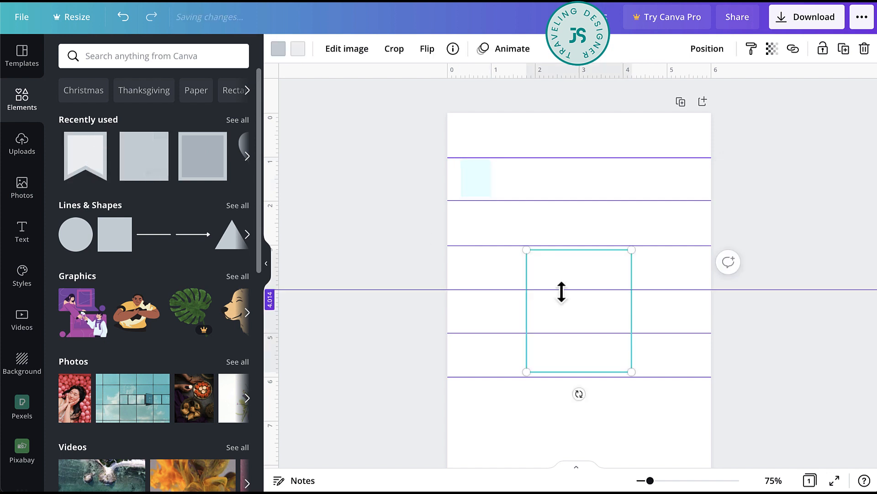
left_click_drag(629, 370, 540, 268)
key("super+plus")
key("super+plus")
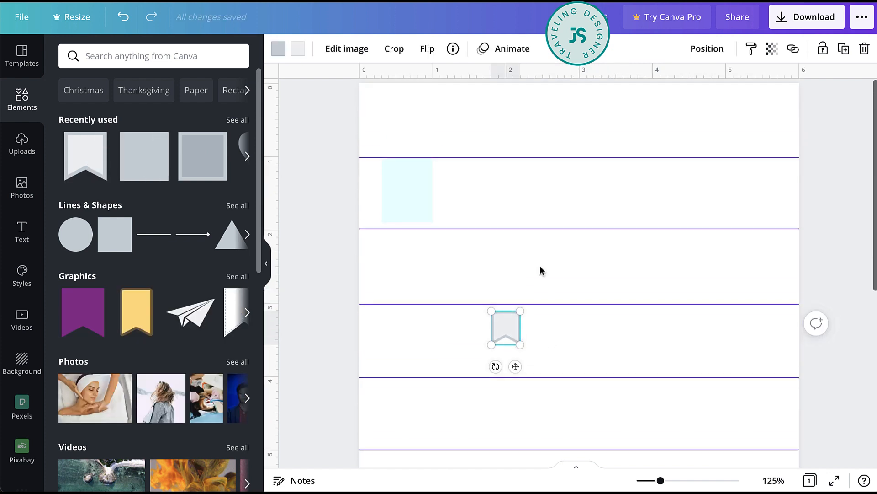
left_click_drag(500, 356, 412, 210)
- Set the bookmark ribbon's border to the dark teal from the TravelingDesigner palette
left_click(278, 49)
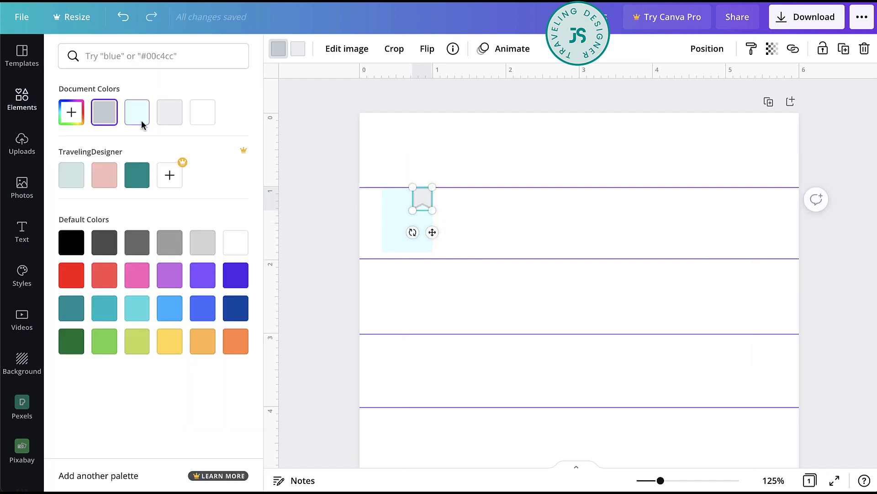
left_click(137, 175)
key("Escape")
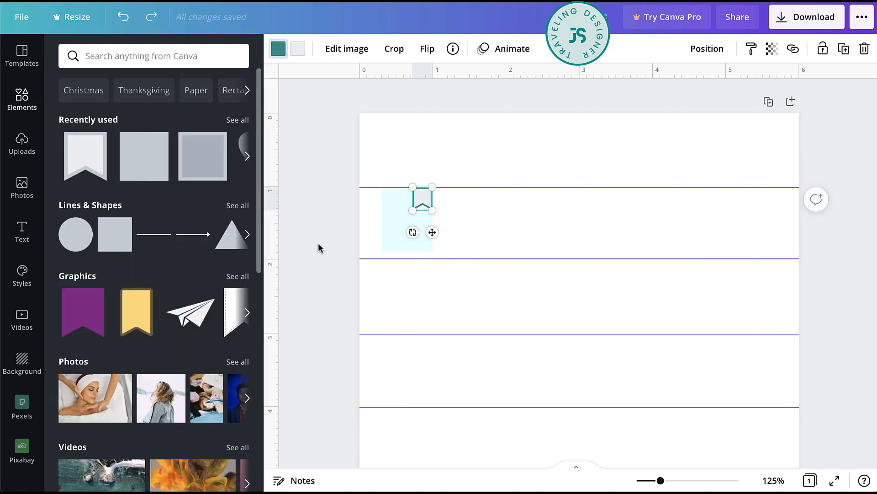
left_click(505, 233)
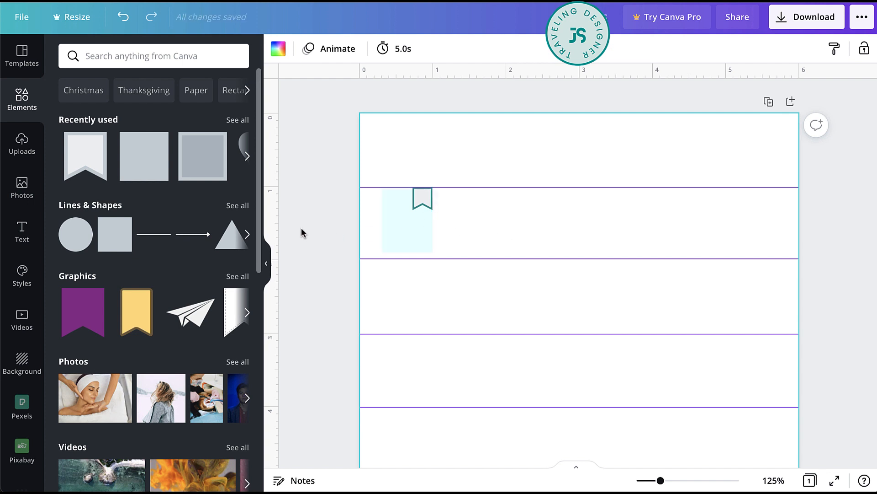
- Change the bookmark ribbon's border to a lighter custom teal
left_click(411, 209)
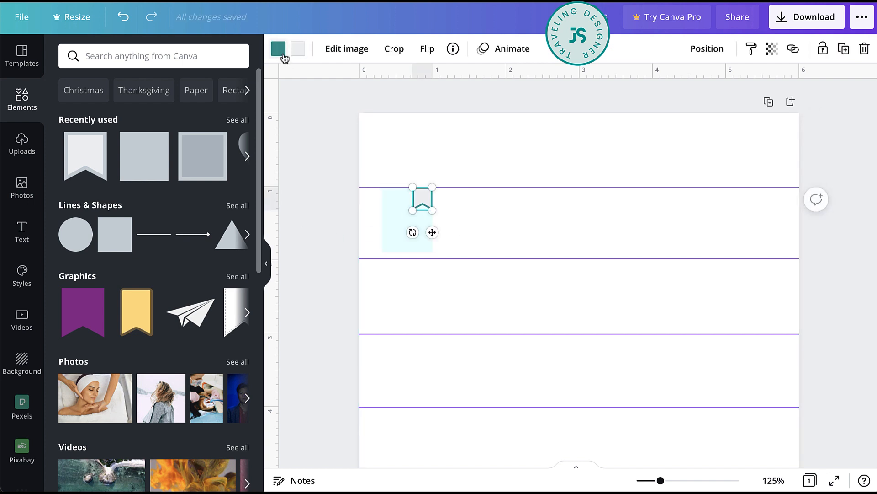
left_click(280, 50)
left_click(71, 112)
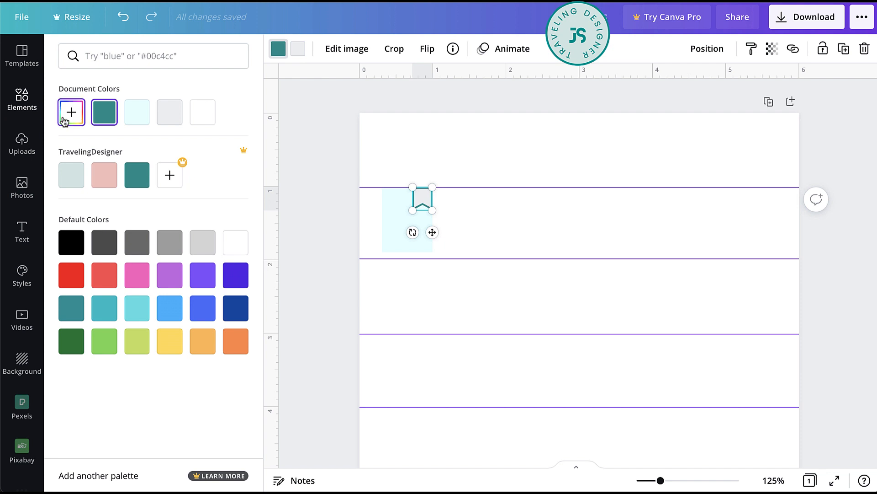
left_click_drag(137, 180, 196, 167)
left_click(446, 225)
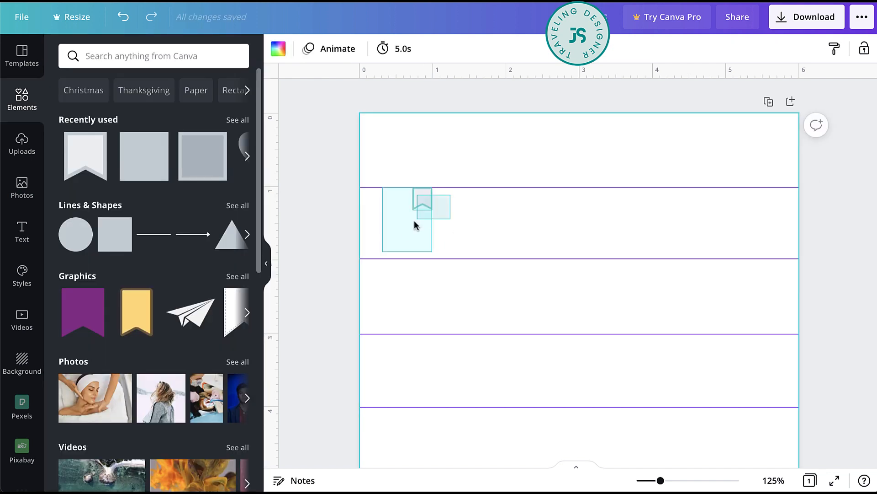
- Duplicate the rectangle with its ribbon across the page to make a row of seven boxes under the 1-inch guide
left_click_drag(414, 220, 412, 233)
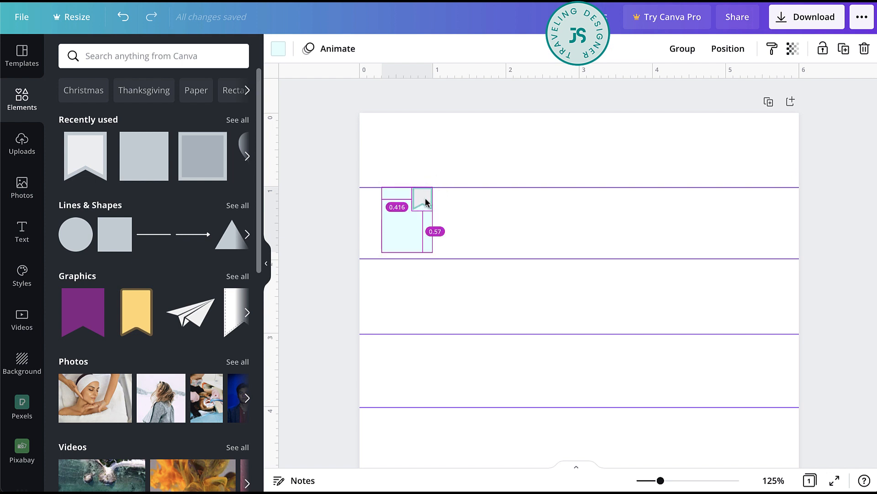
left_click_drag(425, 198, 483, 202)
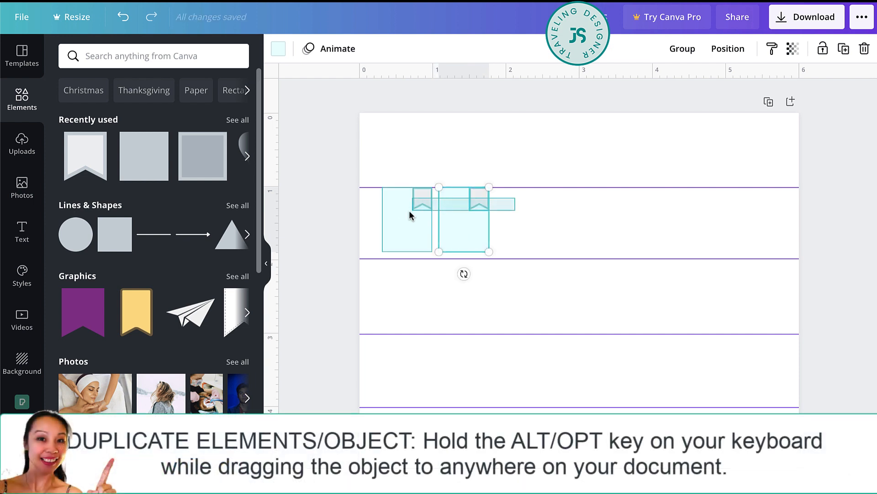
left_click_drag(407, 210, 535, 204)
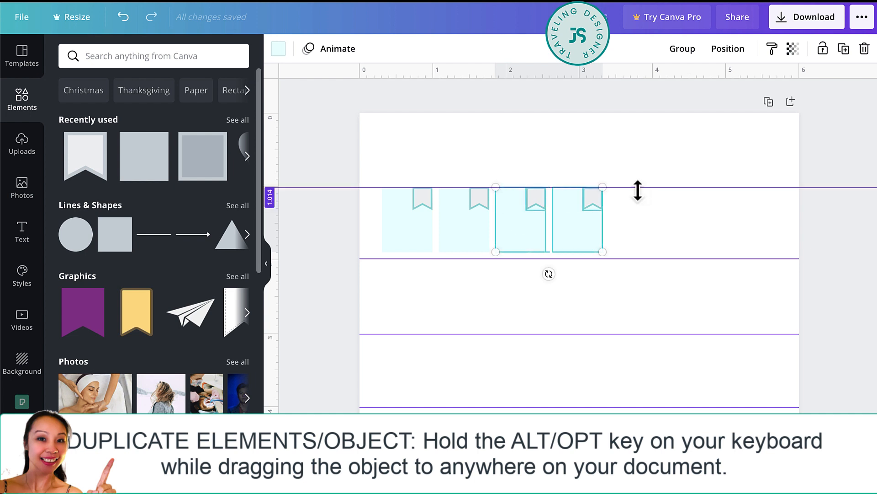
mouse_move(623, 204)
left_mouse_down()
mouse_move(460, 222)
mouse_move(638, 210)
left_mouse_up()
left_click(811, 257)
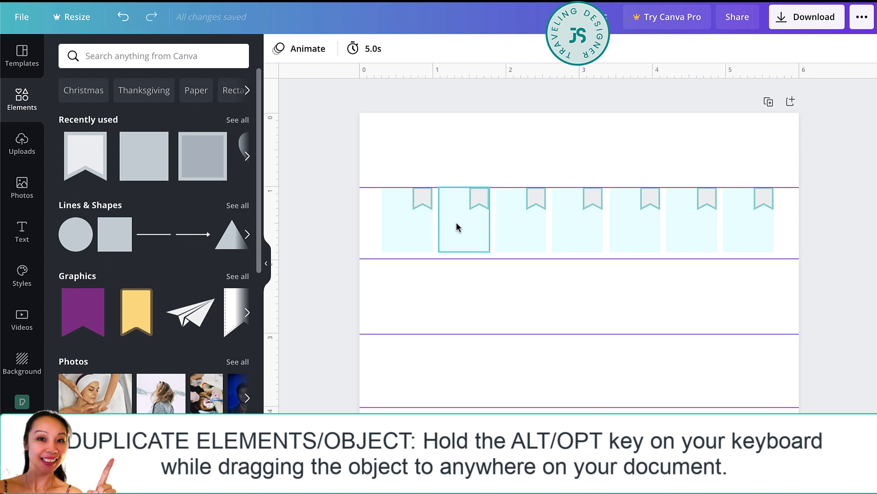
- Group each of the seven rectangles with its own bookmark ribbon
left_click_drag(366, 200, 429, 219)
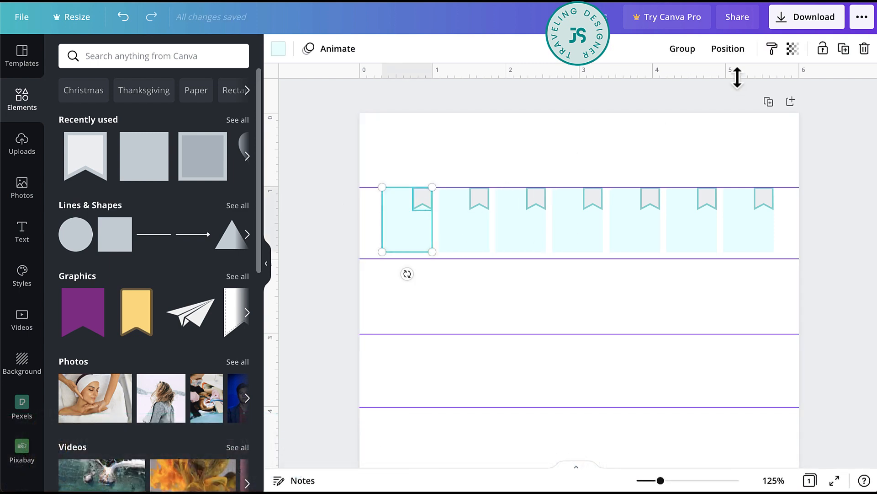
left_click(685, 49)
left_click_drag(440, 161, 492, 254)
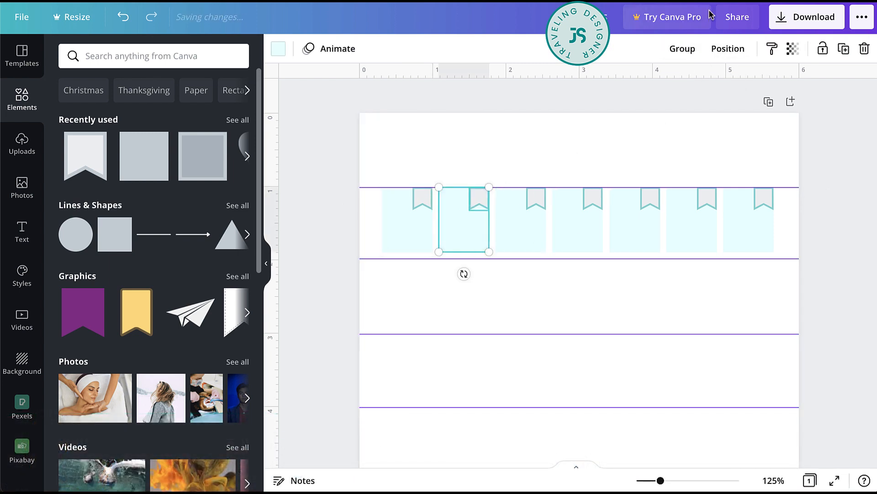
left_click(678, 49)
left_click_drag(512, 178, 533, 199)
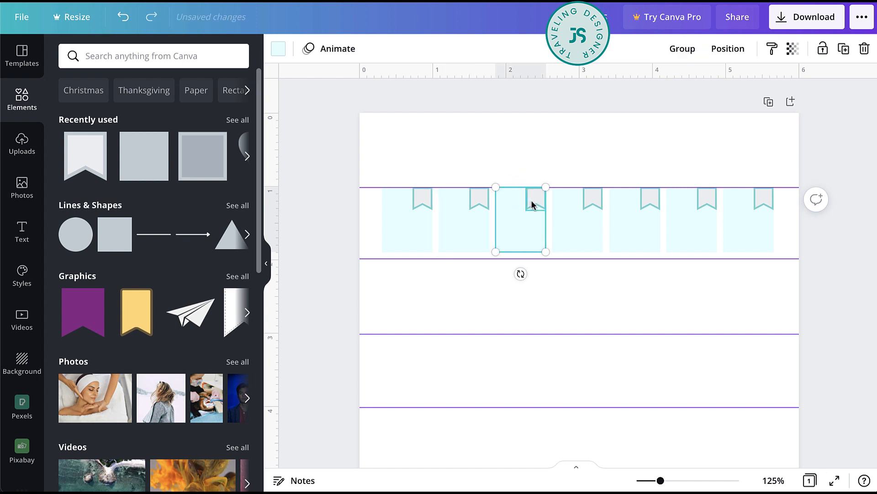
left_click(681, 49)
left_click_drag(574, 173, 648, 217)
left_click(681, 49)
key("ctrl+g")
left_click_drag(675, 153, 708, 240)
key("ctrl+g")
left_click_drag(724, 169, 770, 255)
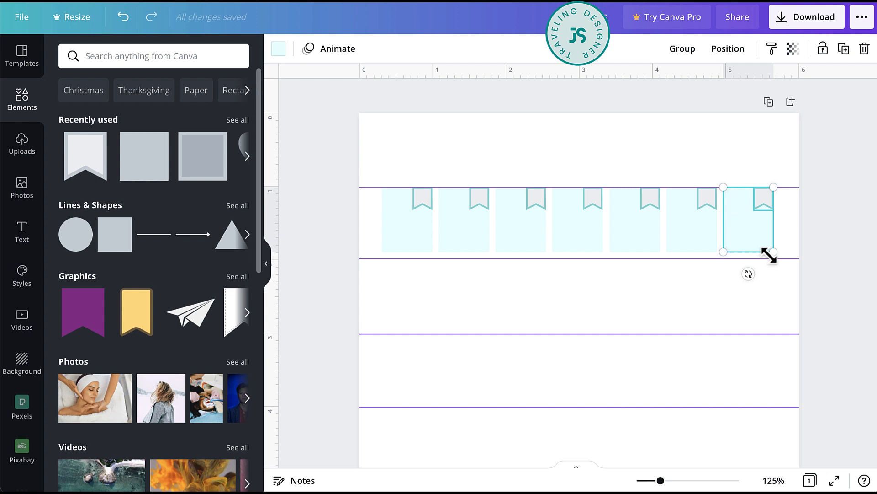
key("ctrl+g")
left_click(770, 254)
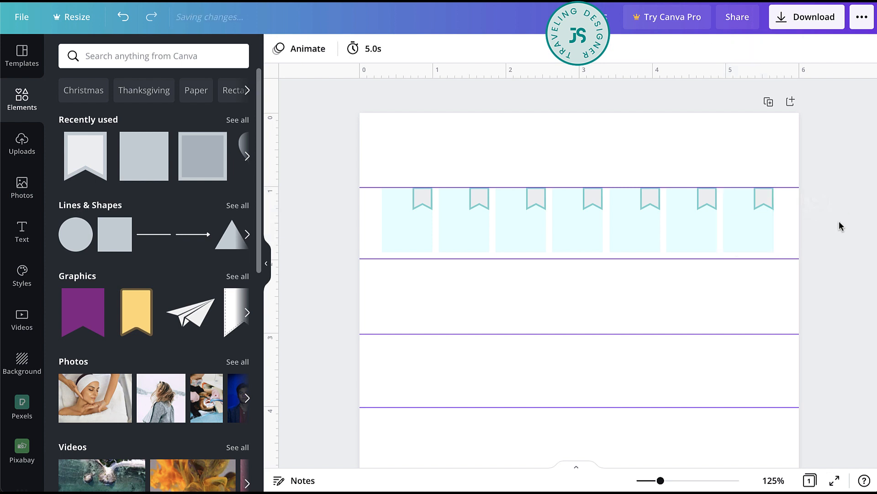
left_click(748, 227)
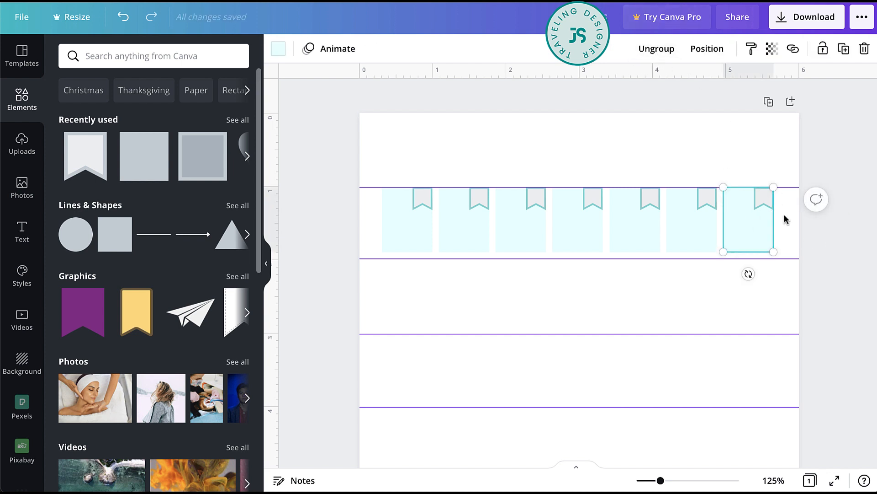
- Select all seven box groups and space them evenly with Tidy up
left_click_drag(792, 231, 406, 229)
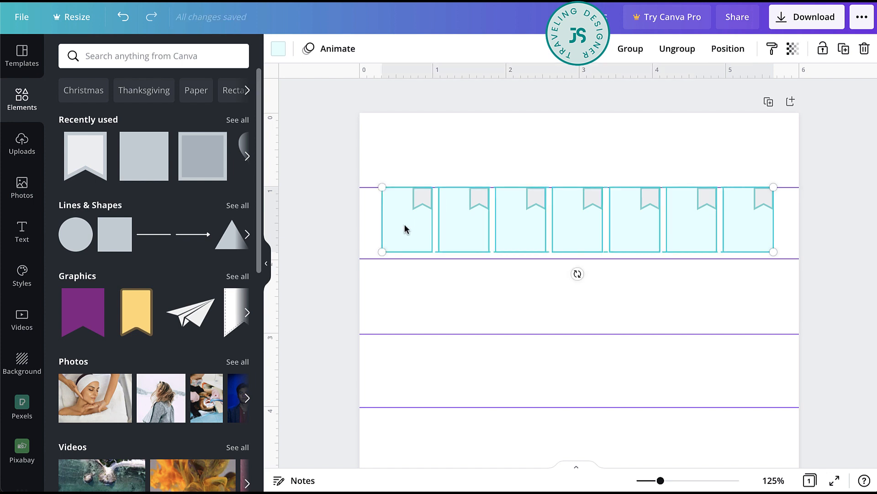
left_click(731, 49)
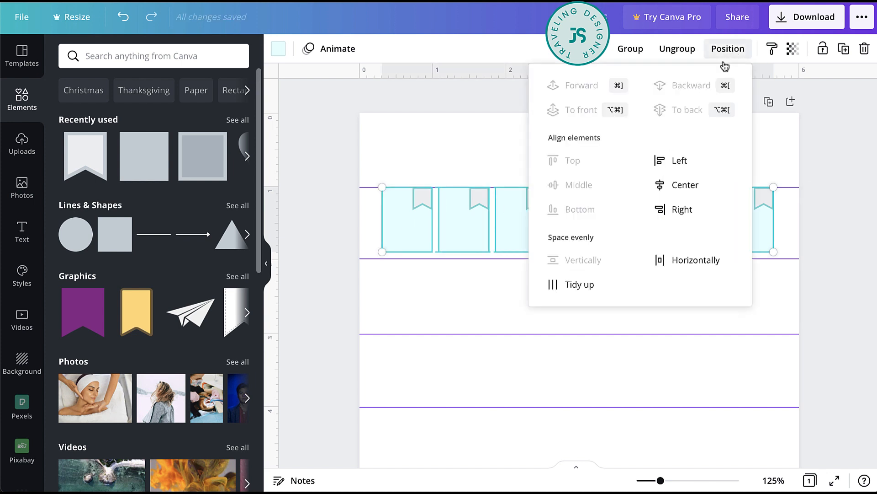
left_click(579, 290)
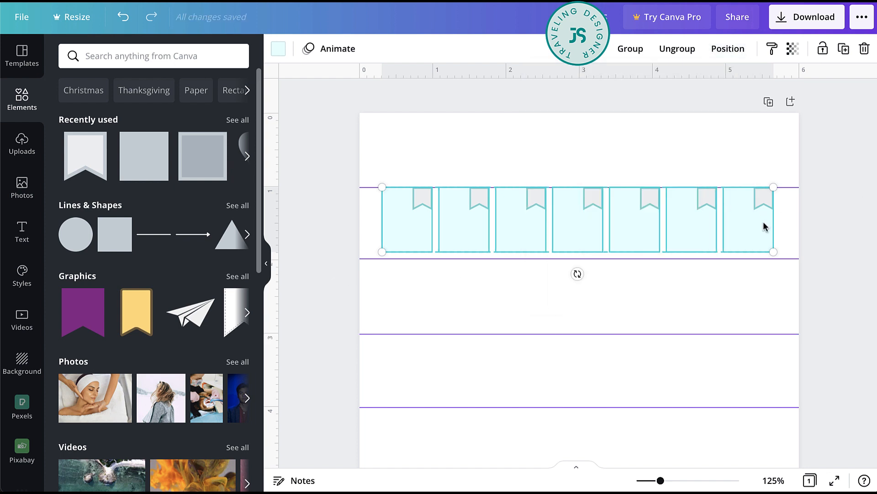
- Duplicate the whole row of seven boxes under each of the next four horizontal guides to make five rows
left_click_drag(768, 224, 401, 240)
left_click(846, 252)
left_click_drag(514, 204, 513, 352, "alt")
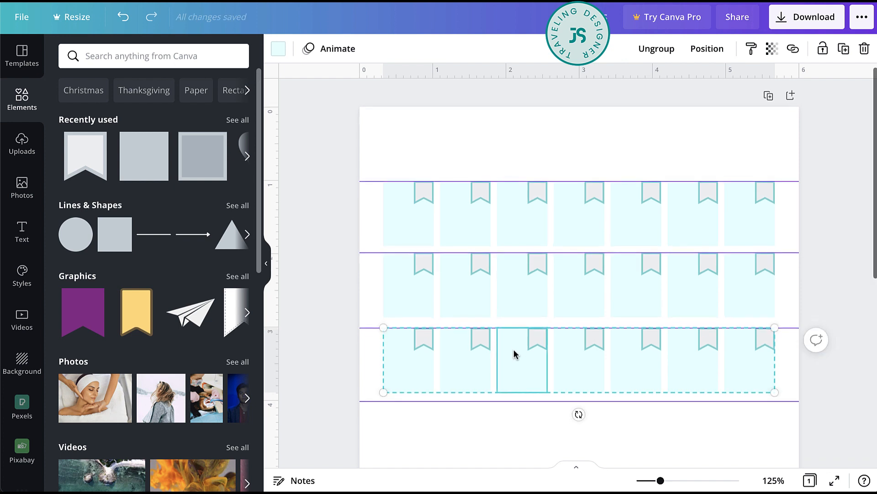
scroll(513, 352, "down", 2)
left_click_drag(514, 302, 514, 376, "alt")
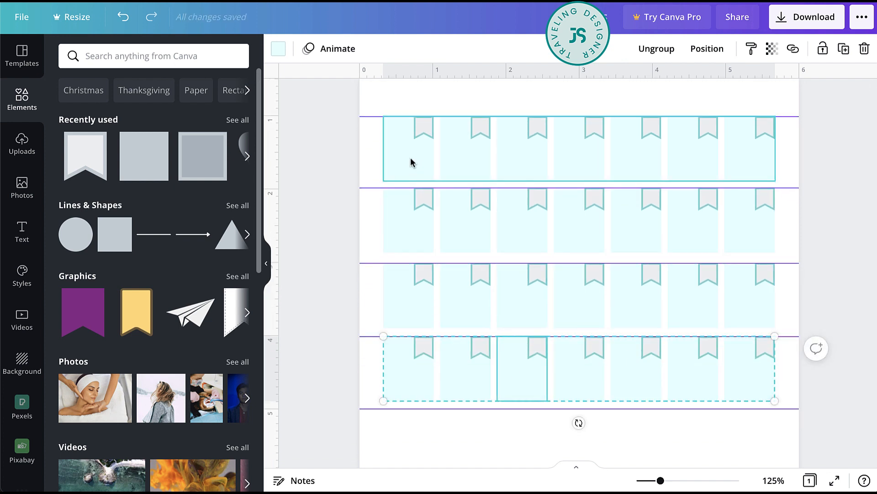
scroll(439, 304, "down", 3)
left_click_drag(419, 249, 419, 321, "alt")
left_click(810, 215)
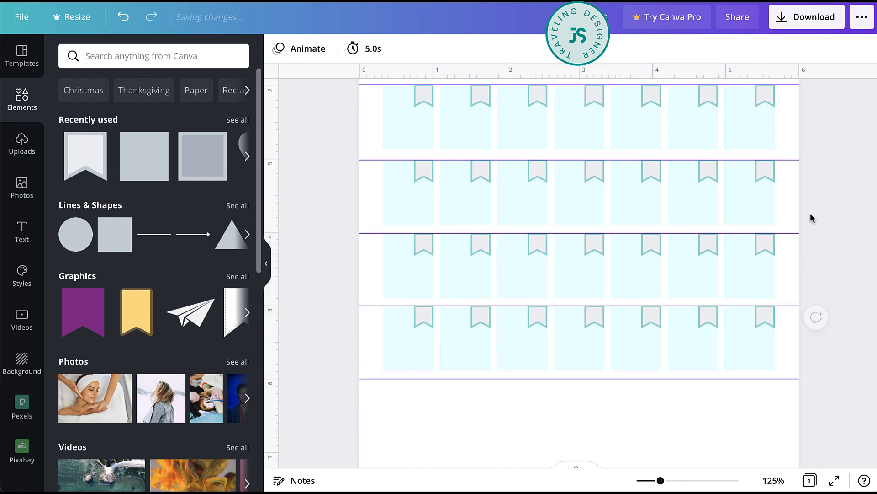
- Add a text box listing the months JAN, FEB, MAR, APR, MAY, JUN, JUL, AUG, SEP, OCT, NOV and DEC, separated by three spaces
scroll(810, 214, "up", 5)
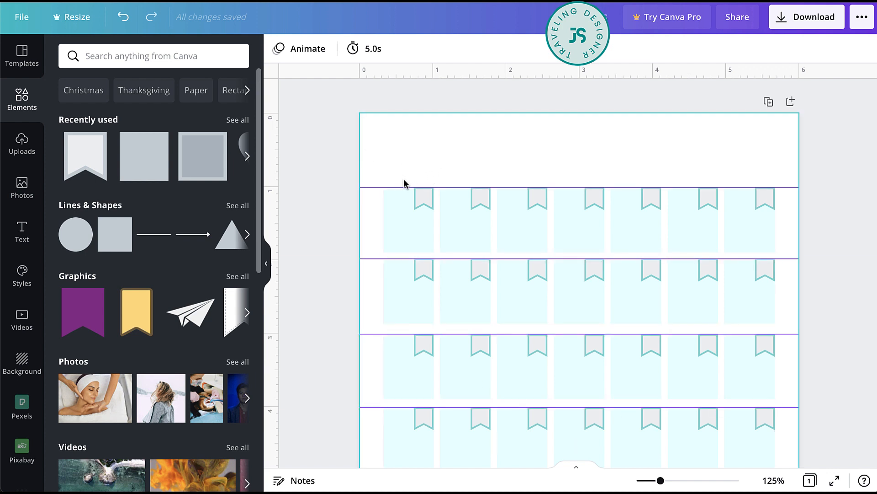
key("t")
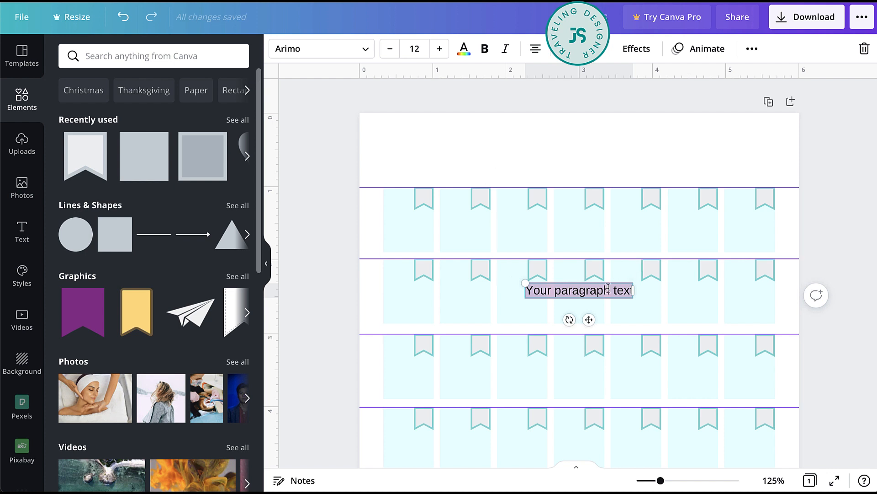
left_click(19, 234)
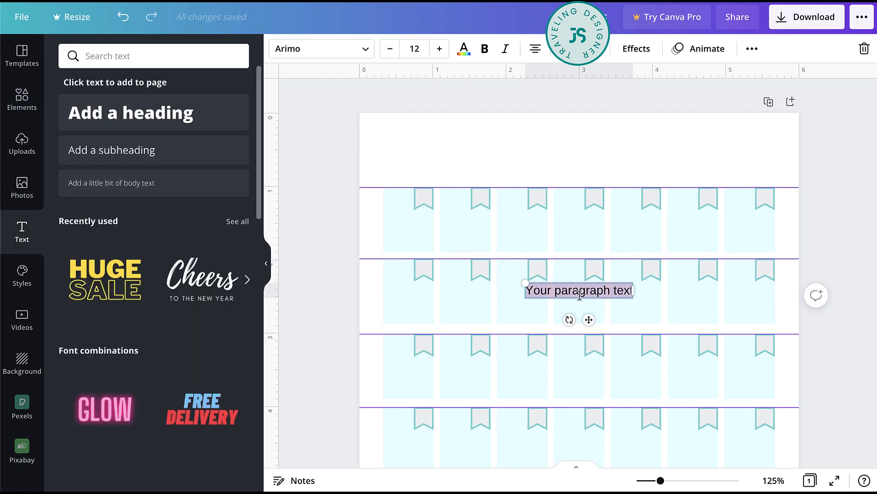
type("JAN   FEB")
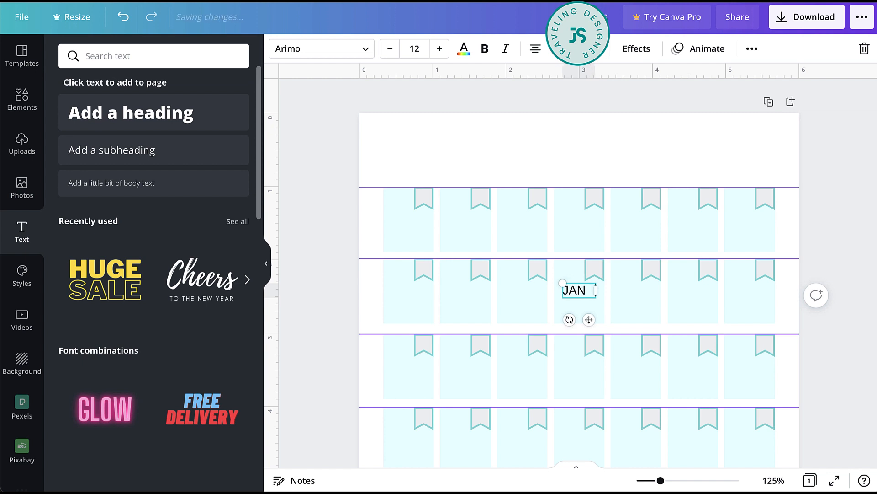
type("   M")
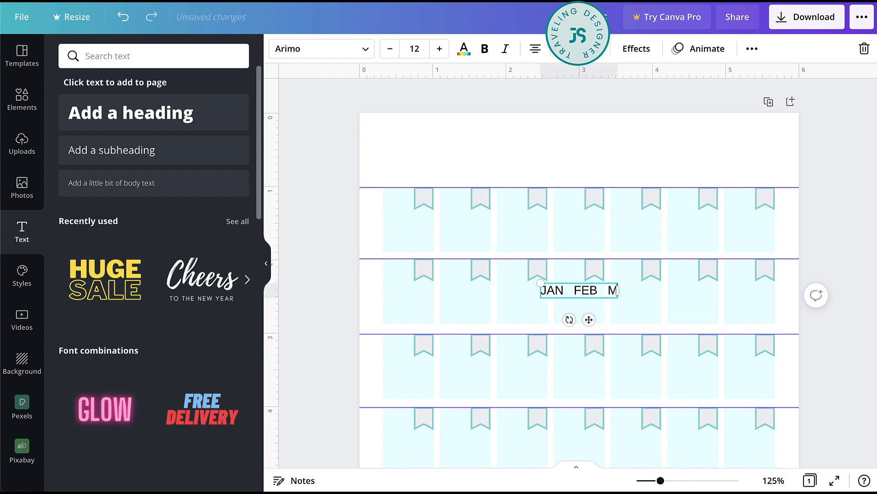
type("AR   APR")
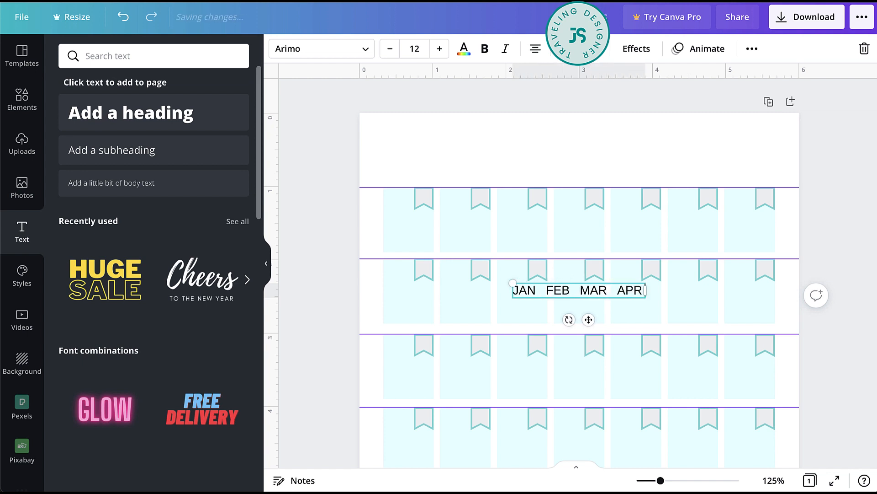
type("   MAY   JU")
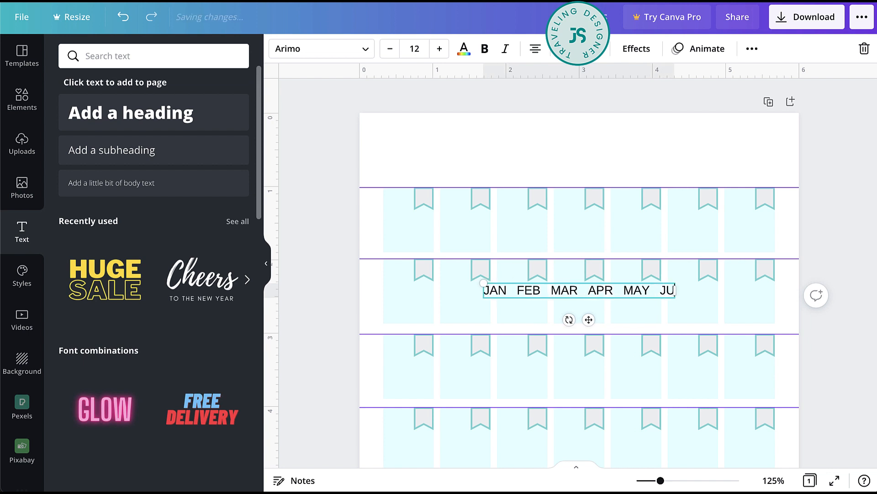
type("N   JULY")
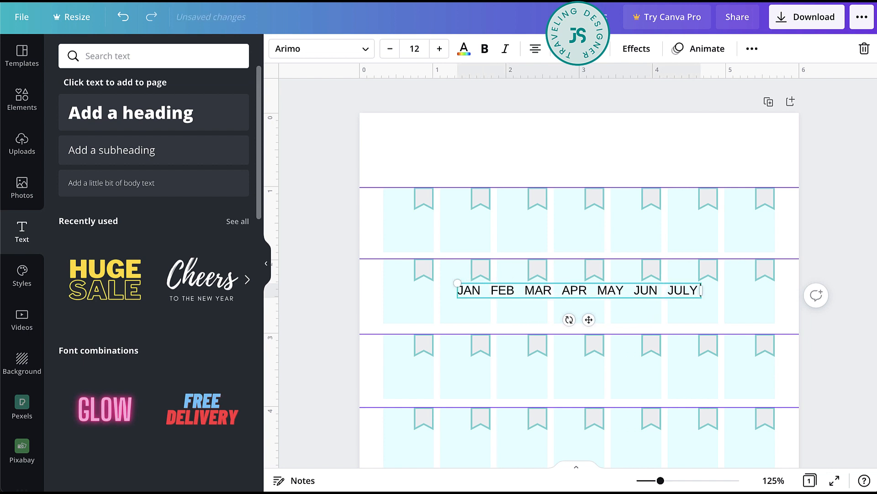
key("BackSpace")
key("BackSpace")
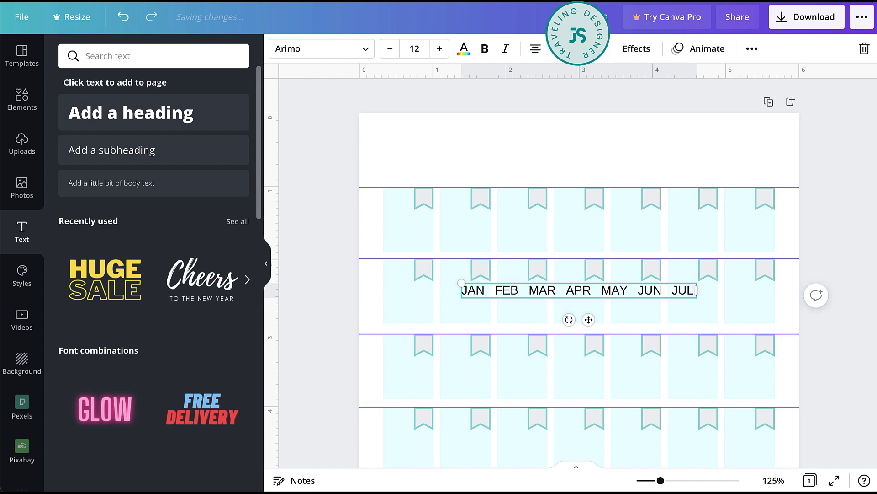
type("AUG")
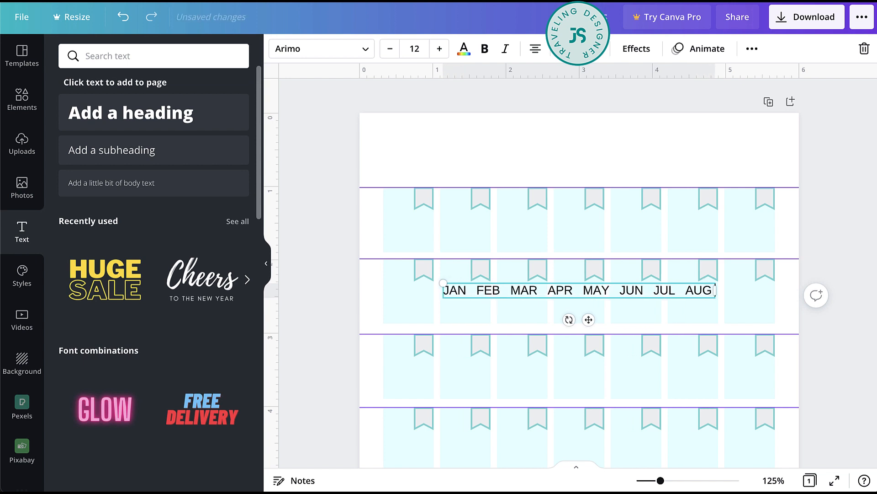
type("   SEPT")
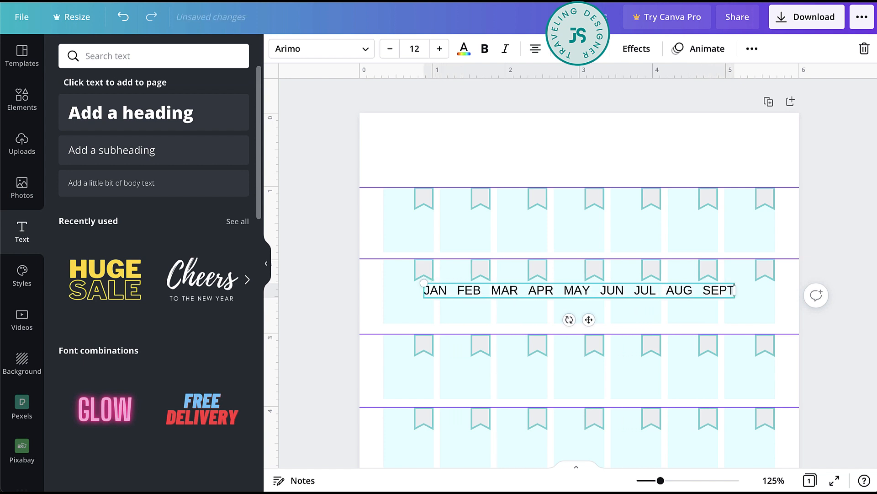
key("BackSpace")
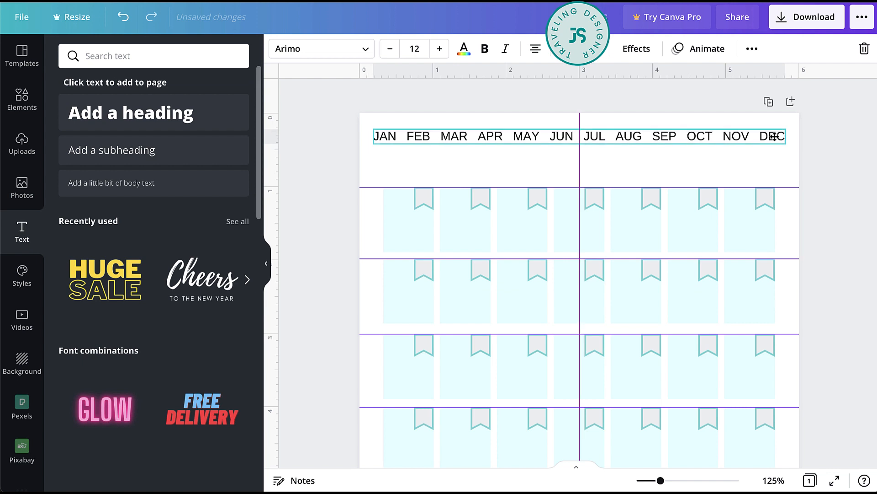
- Move the month line into the blank area above the 1-inch guide and set its font size to 10
left_click_drag(774, 135, 777, 149)
left_click(389, 50)
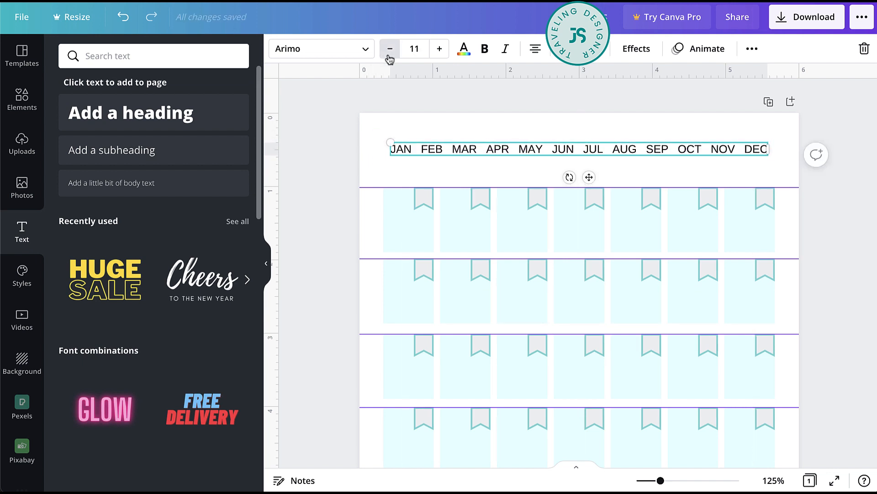
left_click(390, 59)
left_click(473, 129)
- Duplicate the month line below itself, replace the copy's text with MON, and place it above the first box column
left_click_drag(493, 151, 483, 175)
left_click(484, 175)
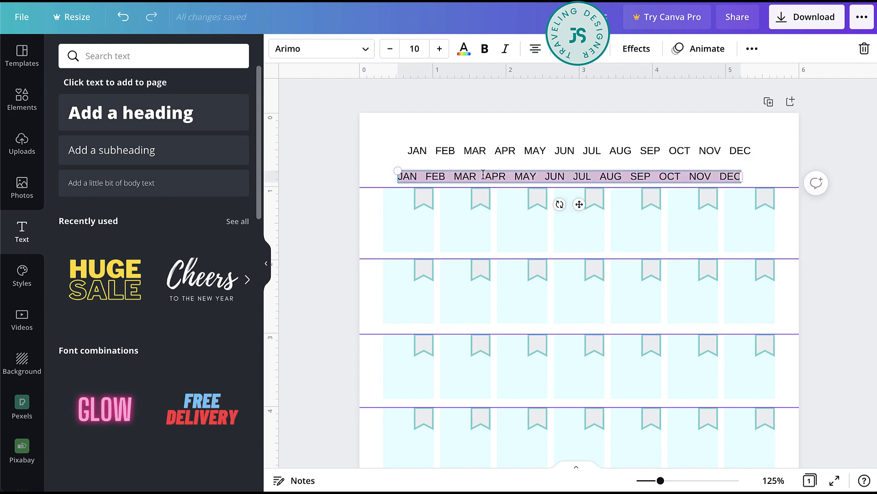
key("BackSpace")
type("MC")
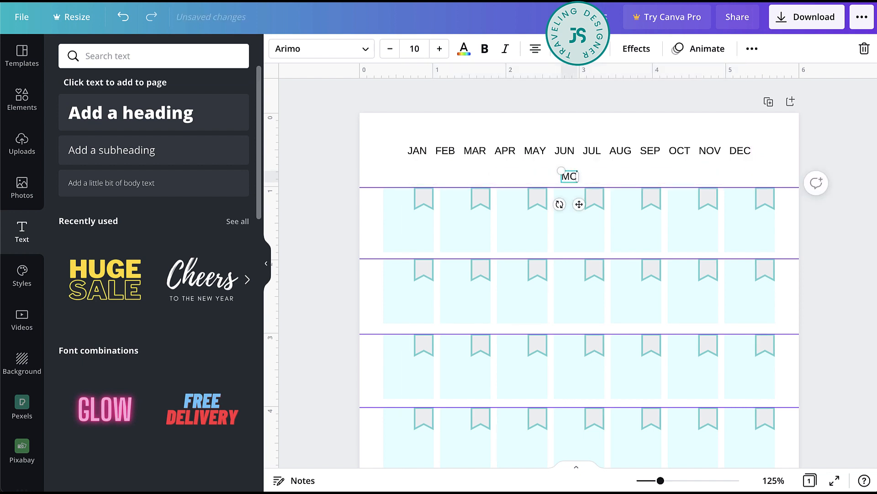
left_click_drag(578, 204, 416, 204)
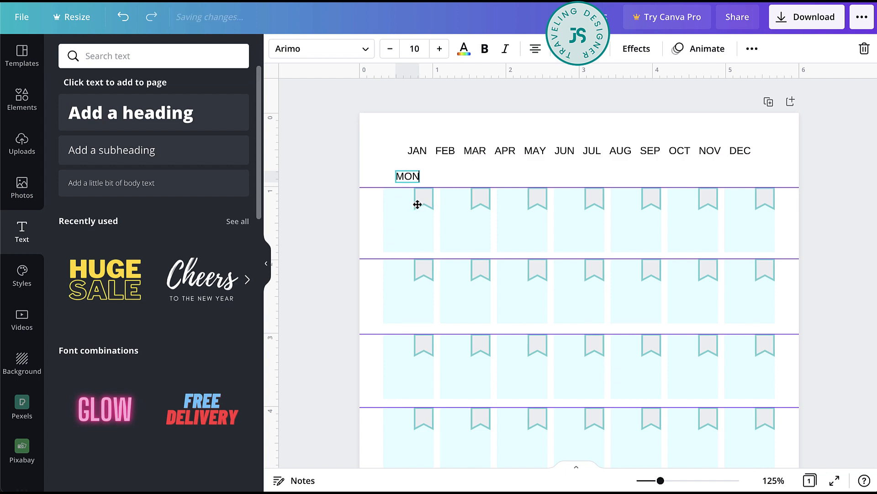
left_click(429, 190)
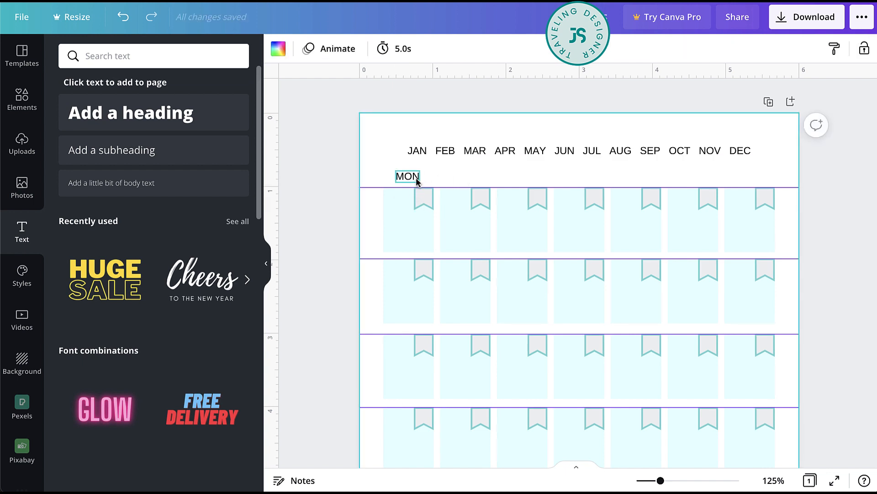
left_click_drag(417, 181, 417, 182)
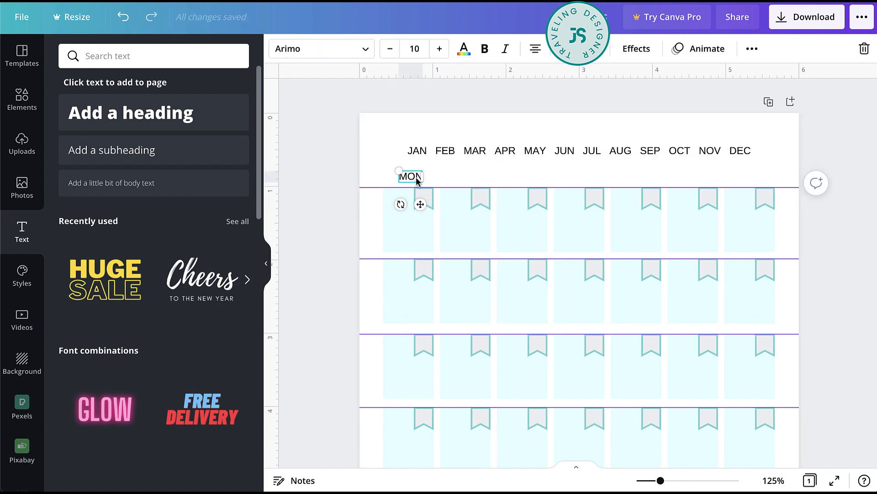
- Set the MON label's font size to 8 and nudge it down to sit just above the 1-inch guide
left_click(390, 48)
left_click(390, 49)
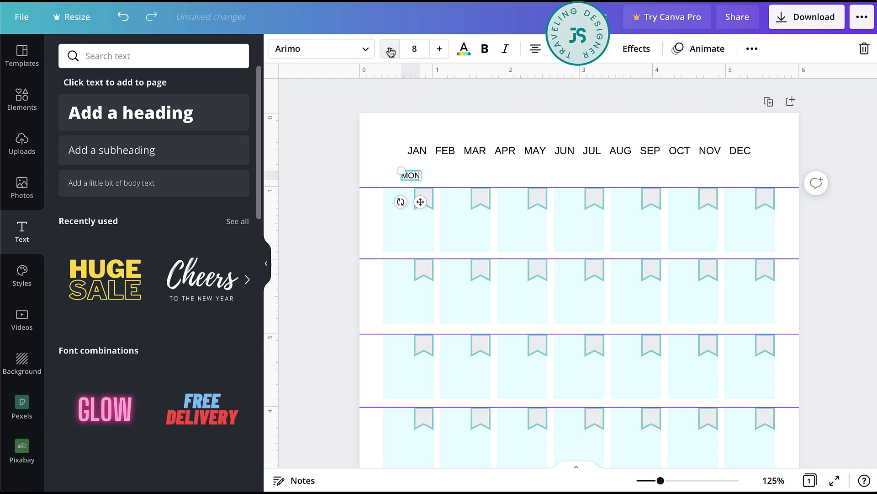
left_click(359, 190)
left_click(410, 178)
key("Down")
key("Down")
key("Down")
key("Down")
key("Down")
key("Down")
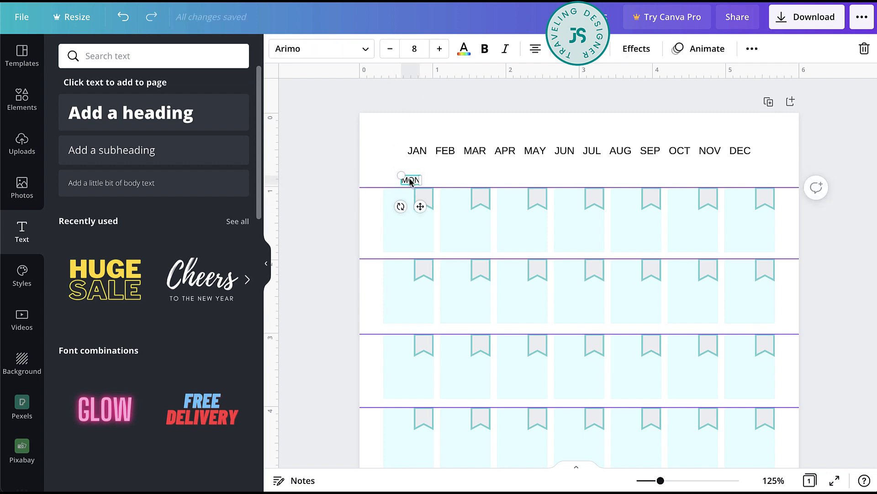
- Duplicate the MON label across the page so that each of the seven box columns has one above it
left_click_drag(445, 207, 474, 210)
left_click(412, 181, "shift")
left_click_drag(411, 181, 526, 181)
left_click_drag(462, 178, 633, 179)
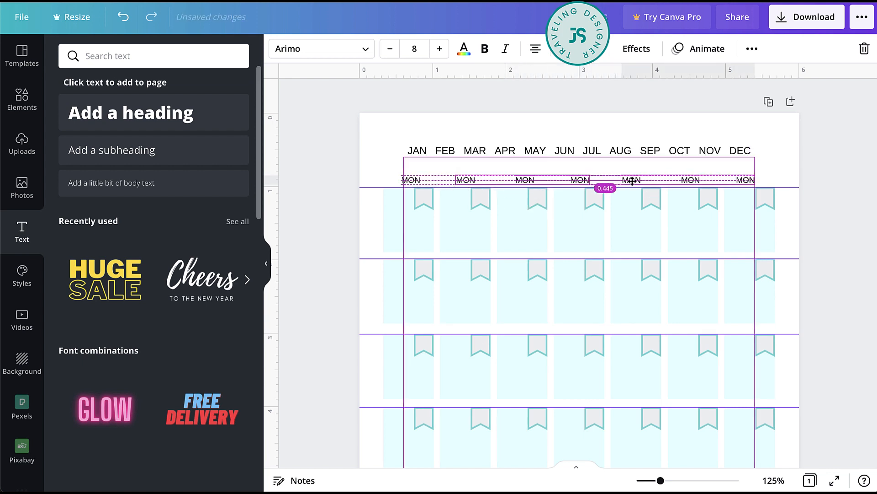
- Change the six copied labels to TUE, WED, THU, FRI, SAT and SUN in order
left_click(474, 180)
type("TUE")
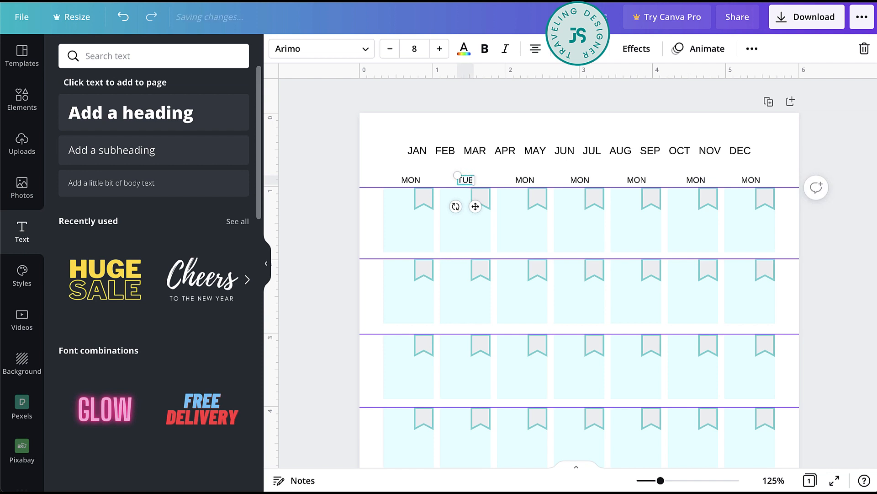
left_click(524, 178)
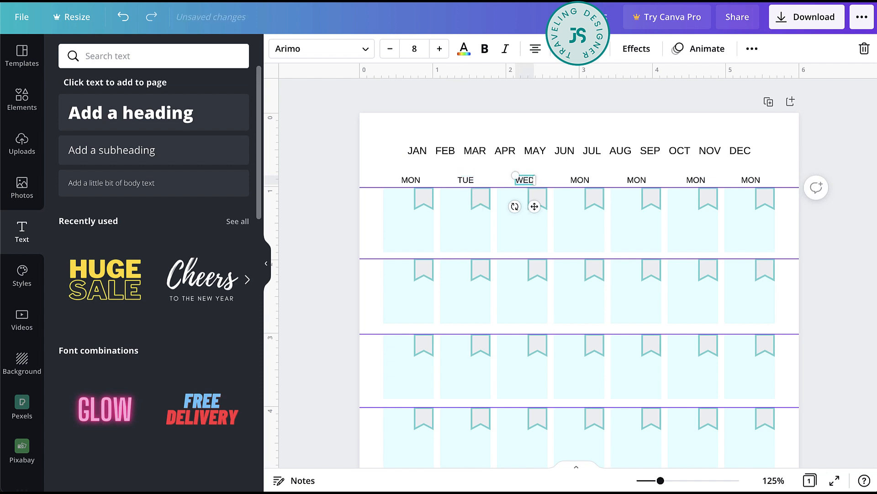
left_click(579, 180)
type("THU")
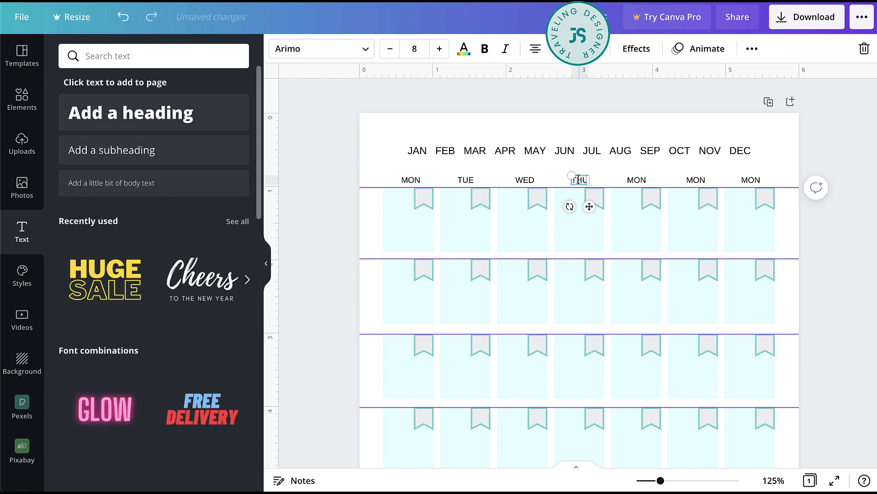
double_click(629, 180)
type("FRI")
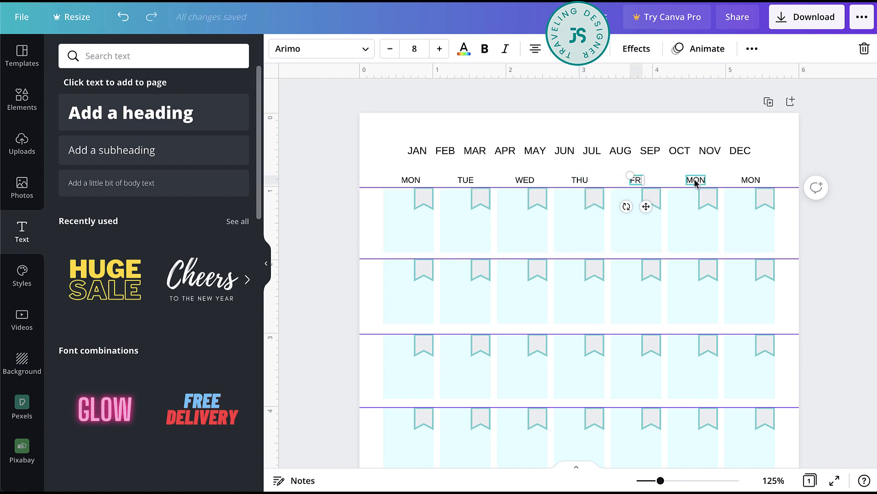
double_click(694, 180)
double_click(751, 179)
type("SUN")
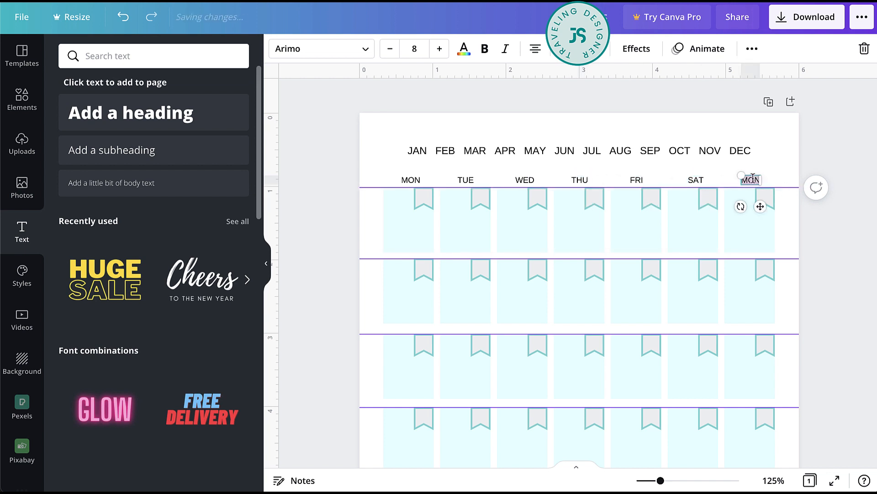
- Add a square outline shape, shrink it to about 0.3 inch, and stretch it into a frame around the month line
left_click(22, 98)
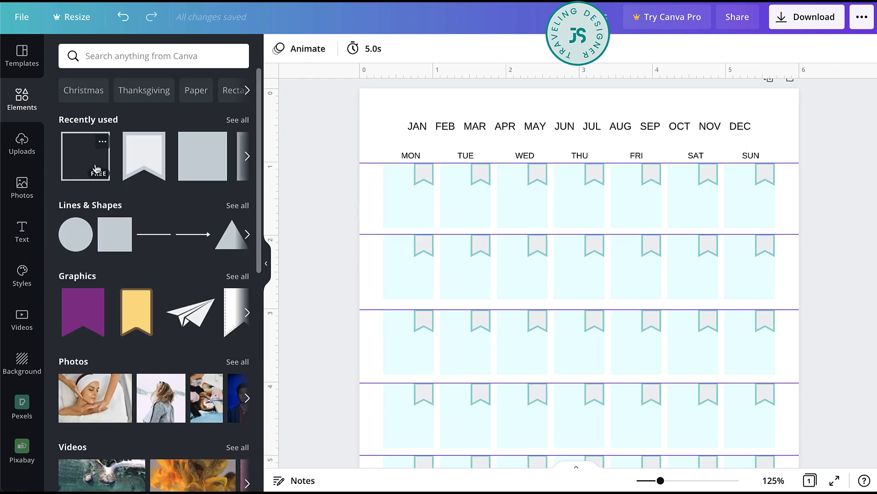
left_click(68, 149)
scroll(668, 419, "down", 2)
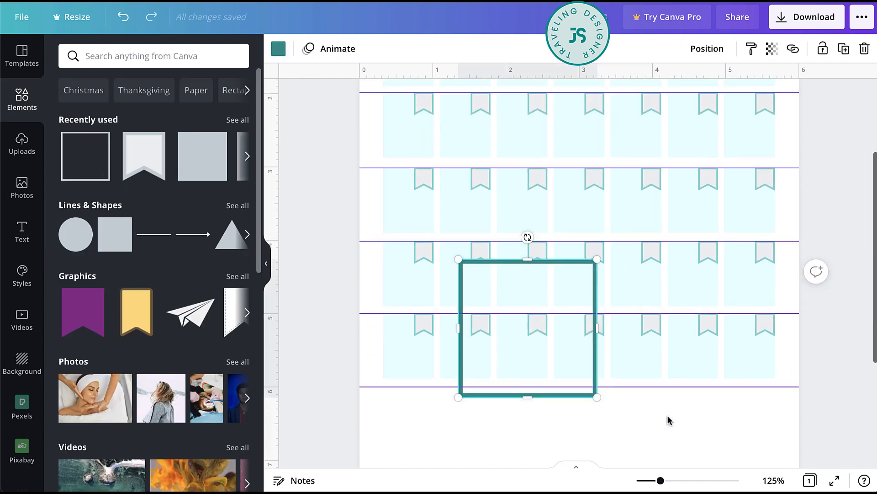
left_click_drag(596, 397, 476, 276)
left_click_drag(479, 302, 375, 127)
scroll(374, 127, "up", 4)
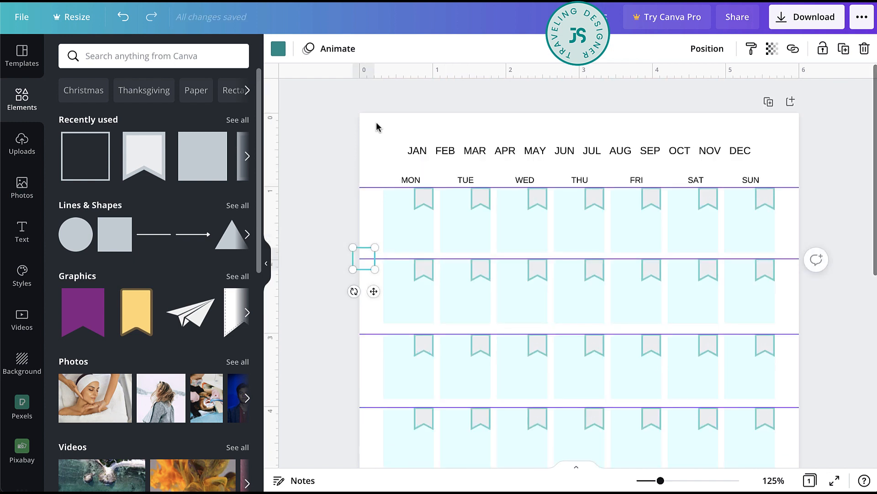
left_click_drag(374, 291, 419, 181)
left_click_drag(420, 150, 760, 150)
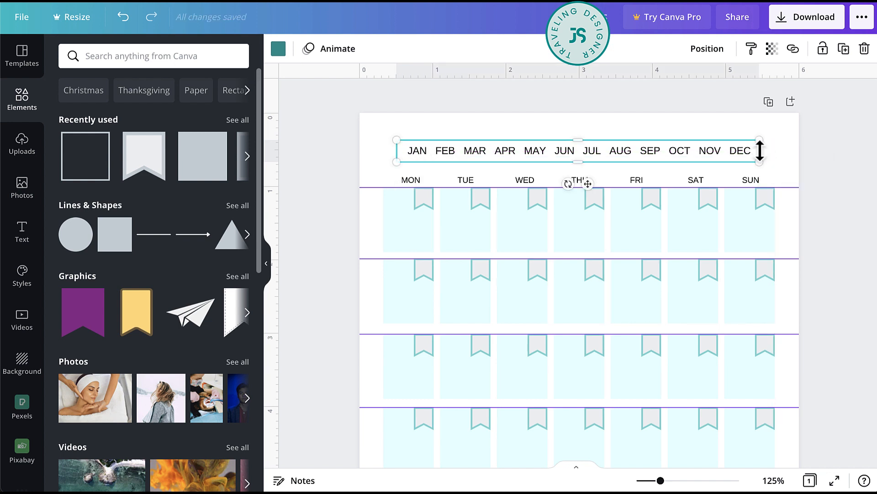
left_click(588, 136)
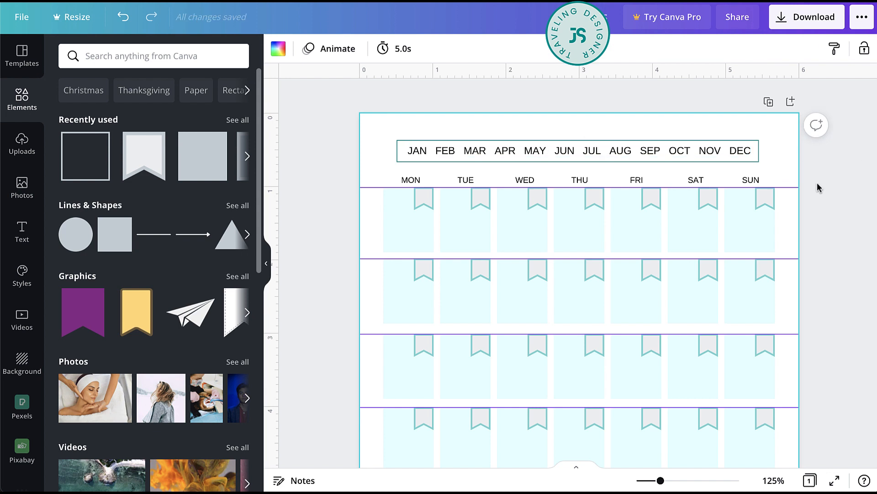
left_click(810, 165)
- Recolor the frame around the months with the lighter teal from the document colors
left_click(759, 163)
left_click(710, 163)
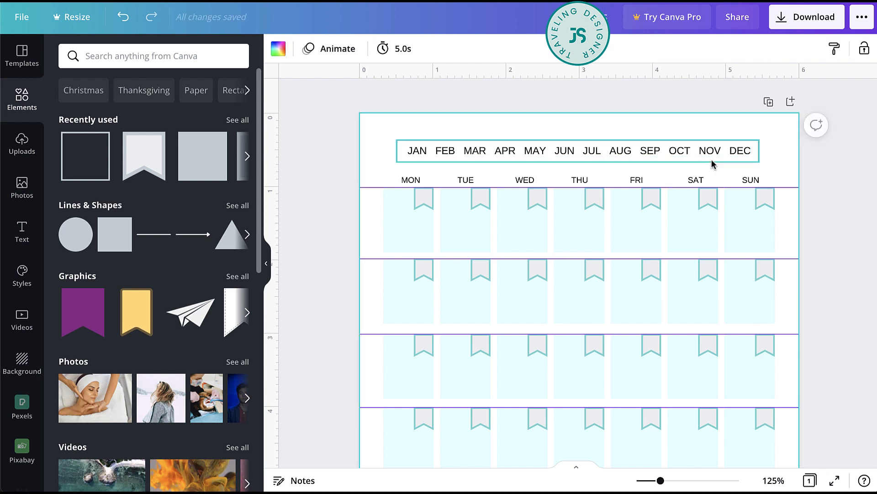
left_click(278, 47)
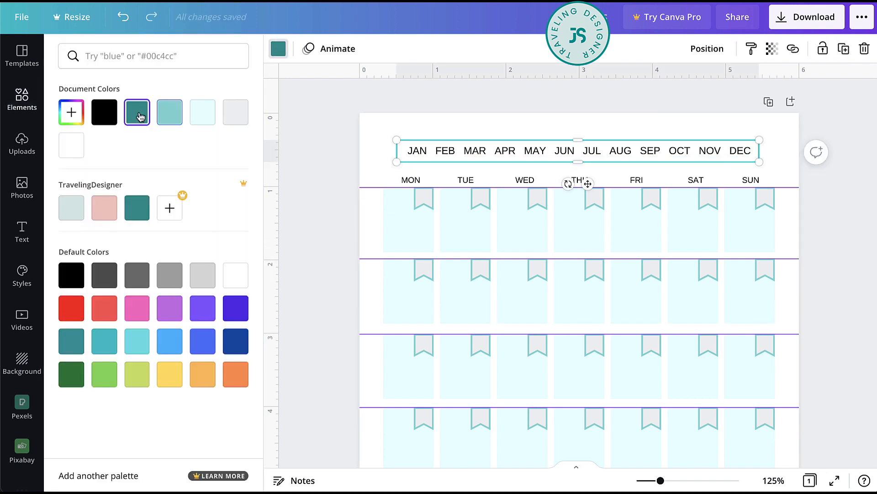
left_click(182, 117)
left_click(370, 204)
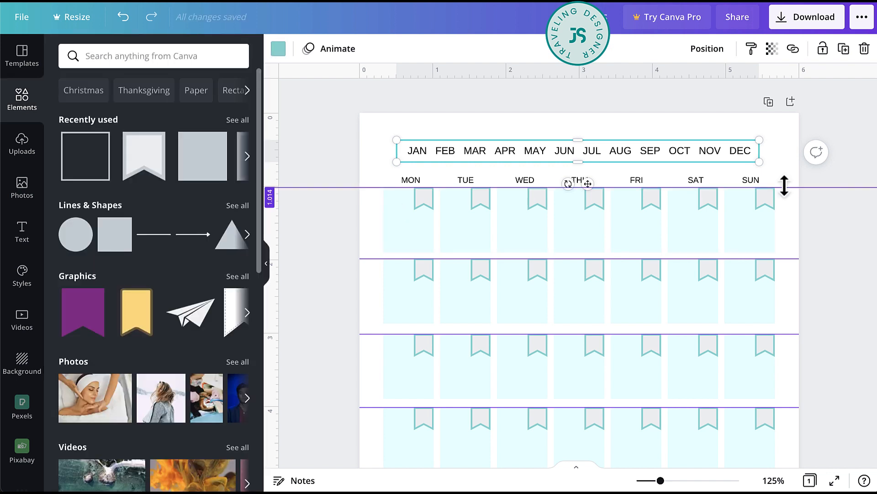
- Move the month line together with its frame slightly down, closer to the weekday labels
left_click(741, 152, "shift")
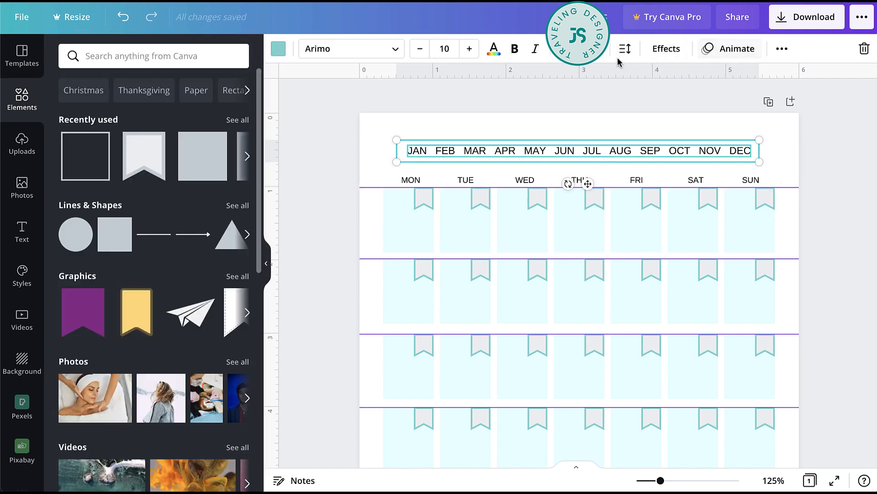
key("Escape")
- Add a heading to the page reading THIS
left_click(22, 231)
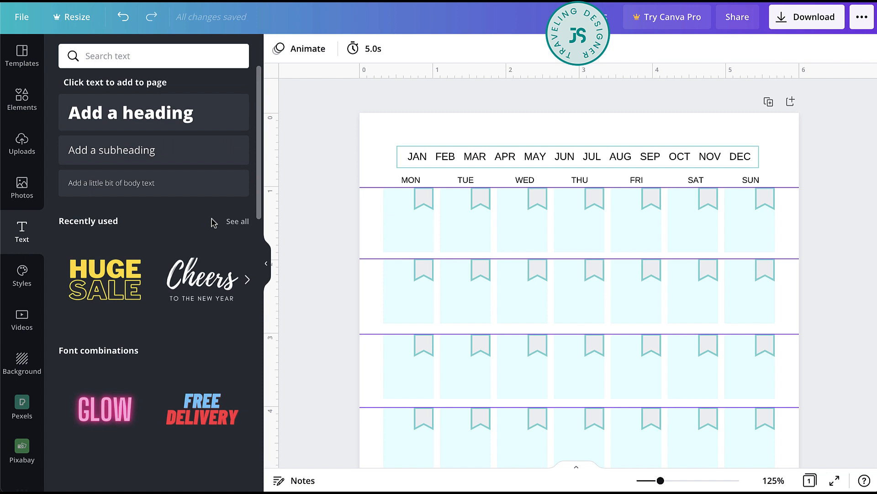
left_click(140, 121)
type("T")
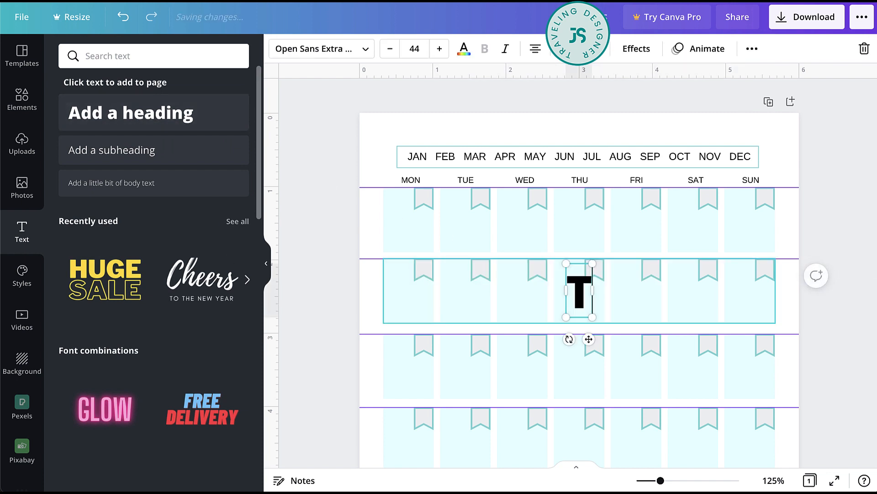
type("HIS")
- Reduce the THIS heading to size 13 above the framed month line and set it in the Lovelo font
key("ctrl+a")
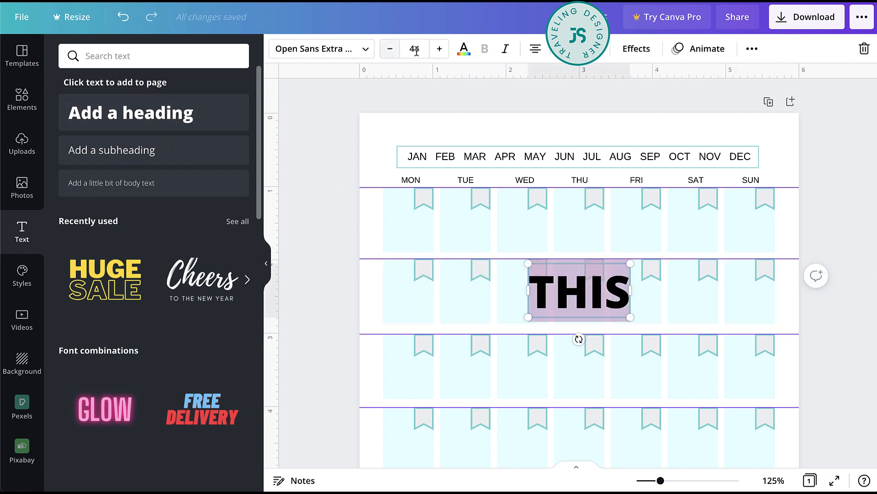
left_click(439, 48)
left_click(440, 48)
left_click(440, 49)
left_click(440, 48)
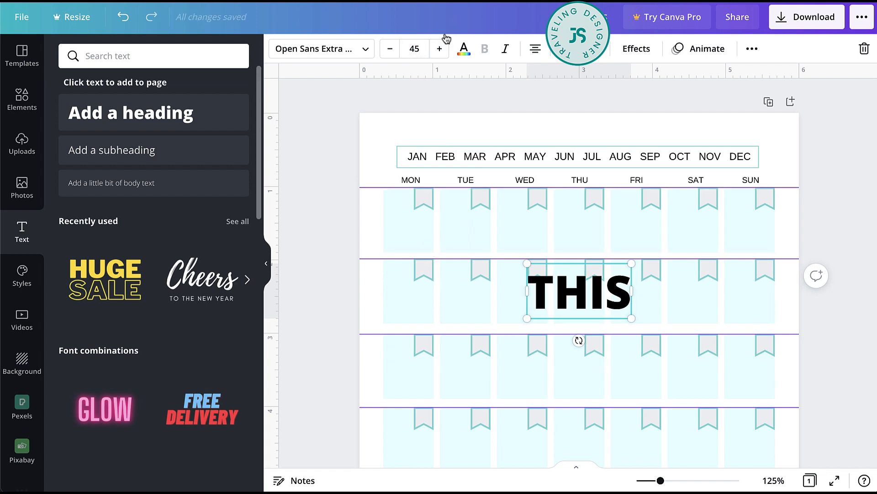
left_click(440, 49)
left_click(414, 49)
type("40")
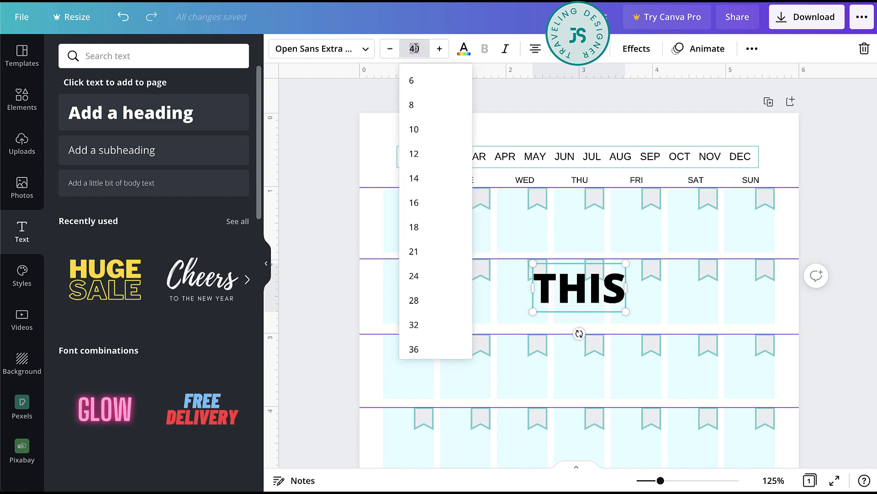
key("Return")
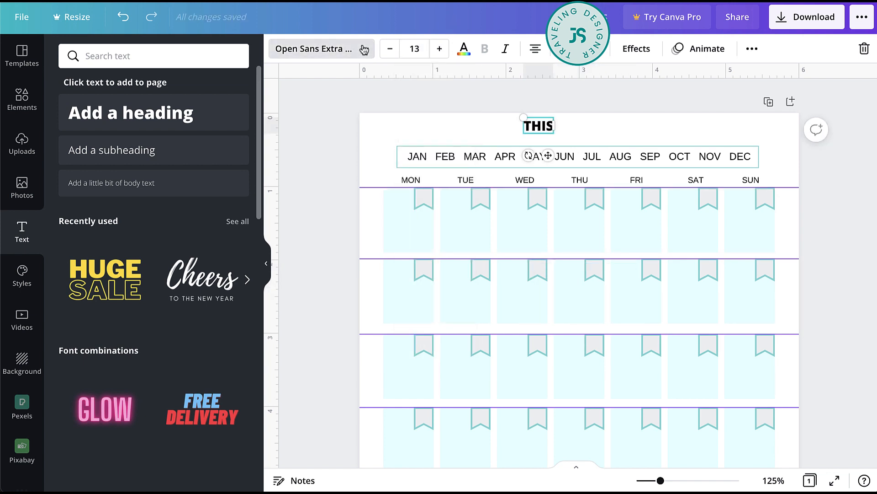
left_click(361, 48)
left_click(111, 185)
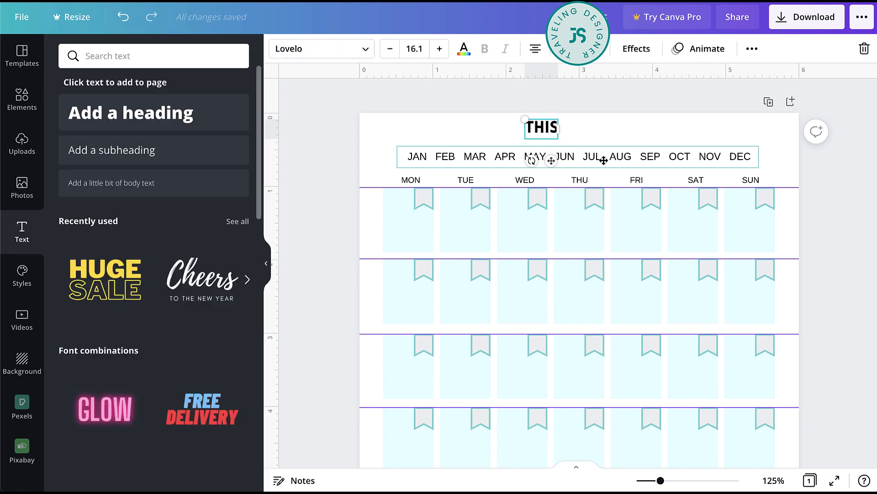
- Duplicate the THIS heading beside itself and change the copy to Month in a script font
left_click_drag(550, 160, 593, 161)
double_click(589, 129)
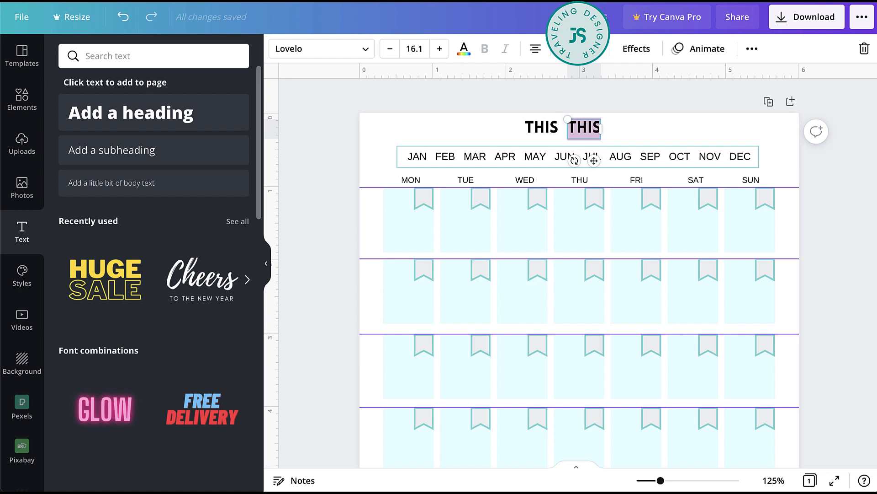
type("MON")
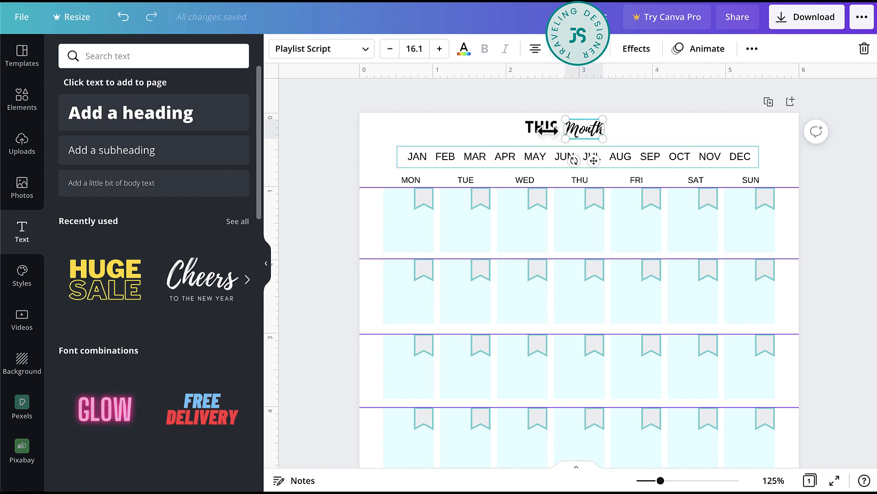
left_click(486, 125)
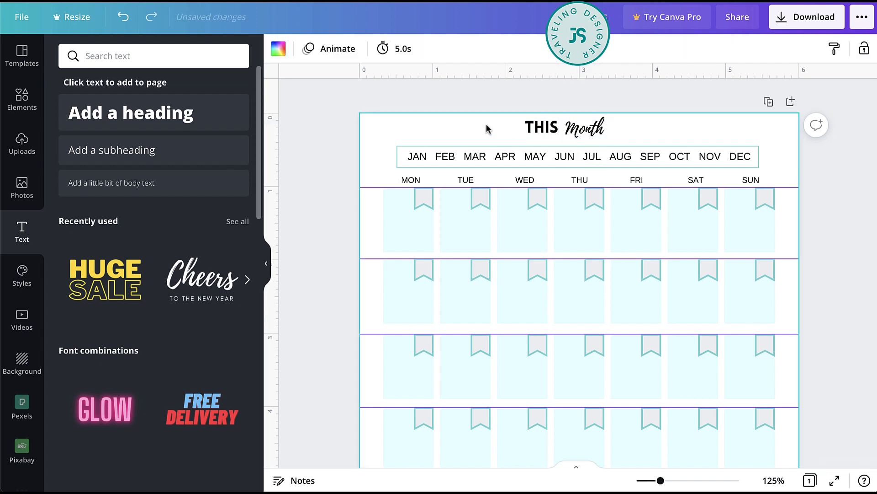
- Reduce the word THIS to size 12.1 and center the THIS Month title above the month frame
left_click(541, 127)
left_click(390, 49)
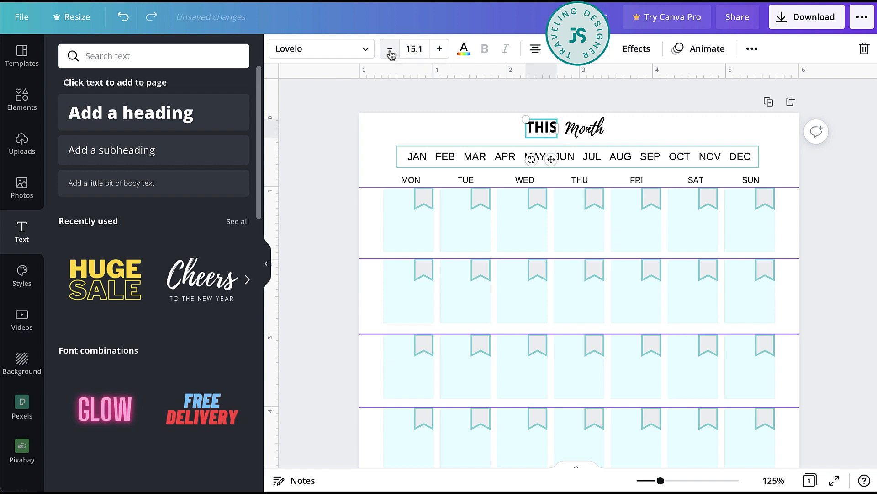
left_click(390, 50)
left_click(390, 50)
left_click(391, 50)
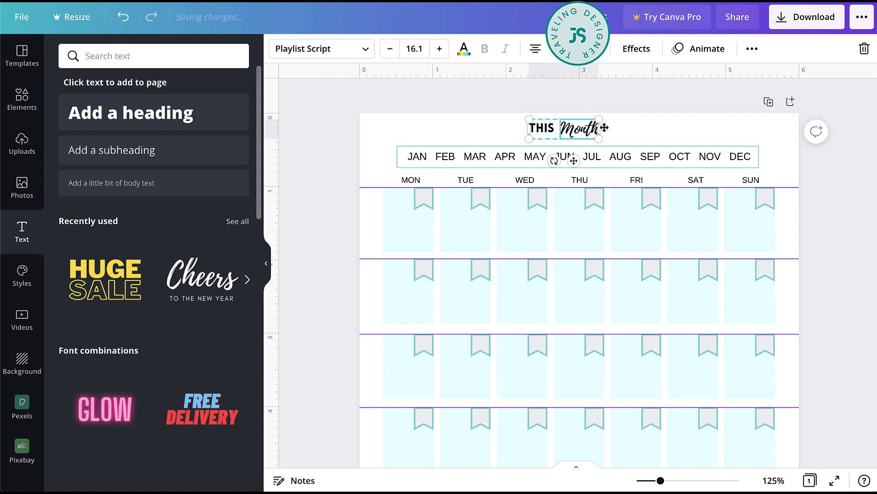
mouse_move(578, 127)
left_mouse_down()
mouse_move(608, 129)
mouse_move(593, 131)
left_mouse_up()
left_click(648, 120)
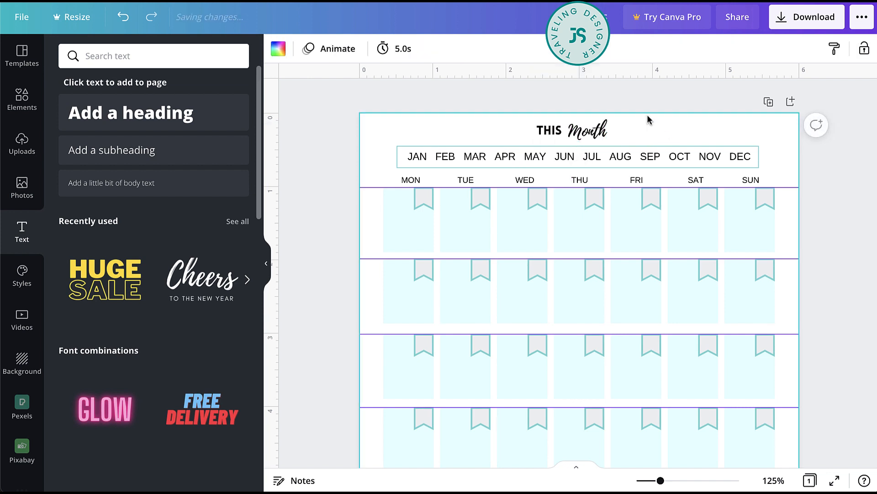
- Add the recently used heart graphic and shrink it to a small accent right after the THIS Month title
left_click(22, 97)
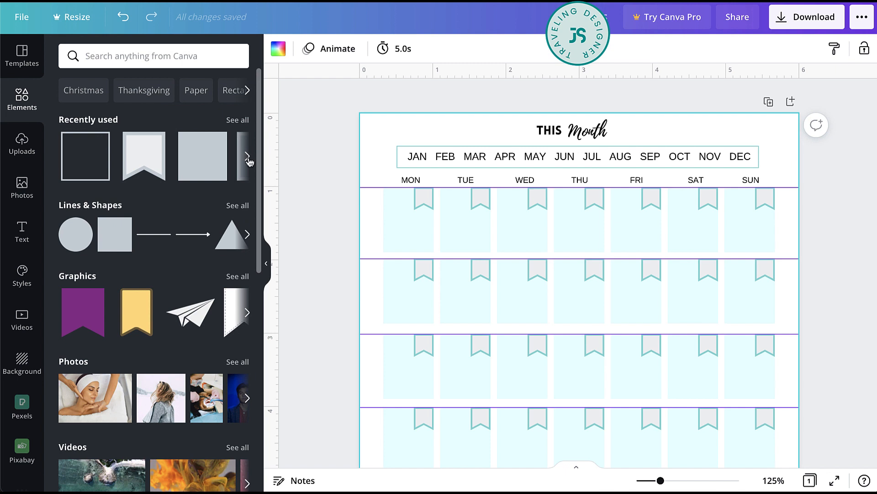
left_click(249, 161)
left_click(146, 153)
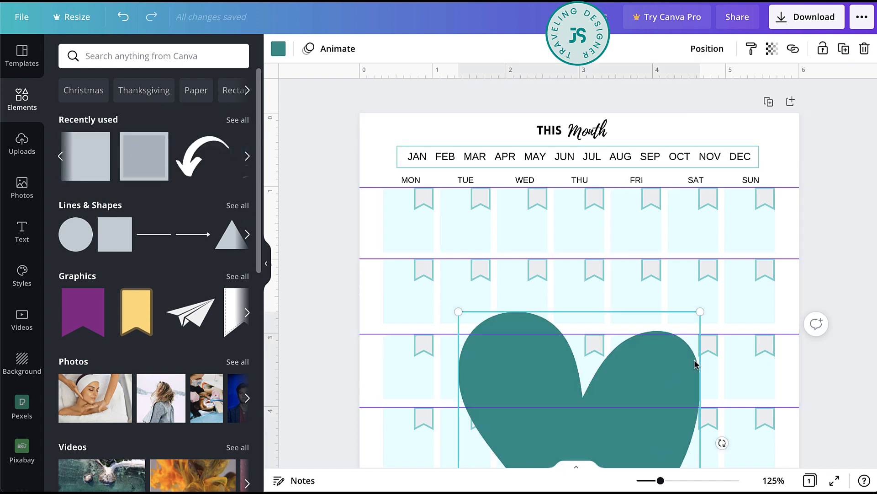
left_click_drag(695, 364, 794, 131)
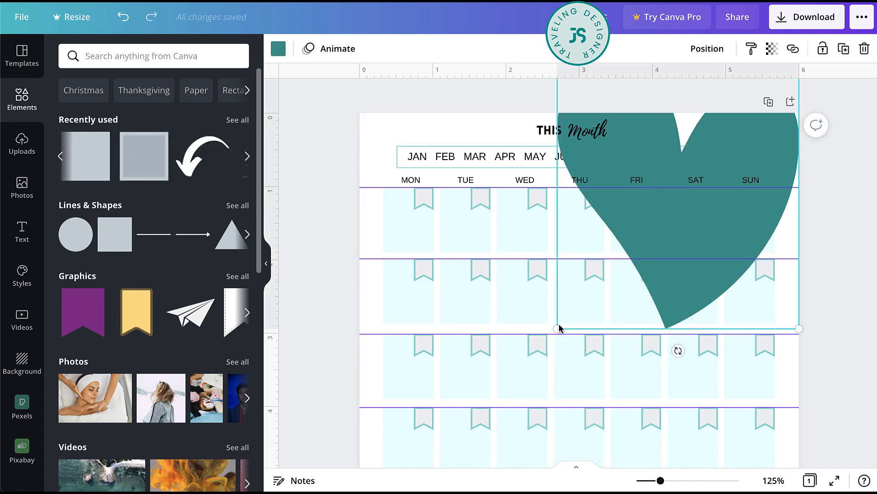
left_click_drag(559, 328, 644, 229)
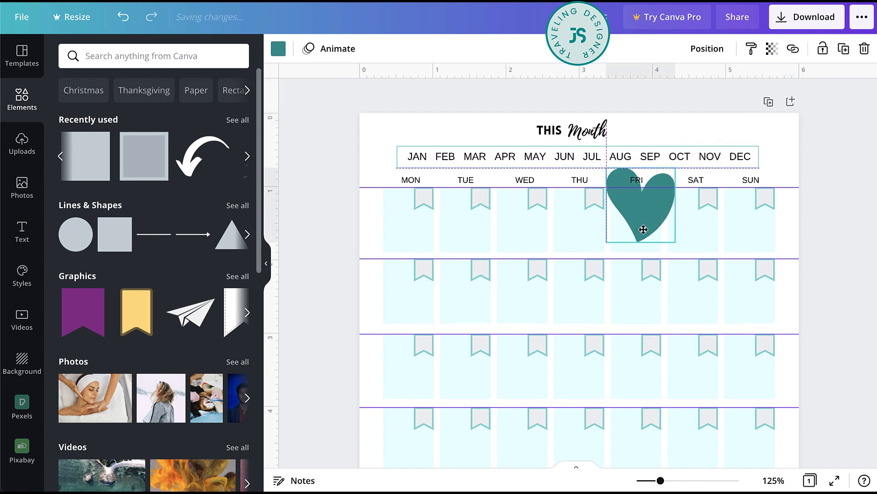
left_click_drag(675, 169, 628, 132)
- Recolor the heart beside the title with the lighter teal from the document colors
left_click(279, 48)
left_click(170, 112)
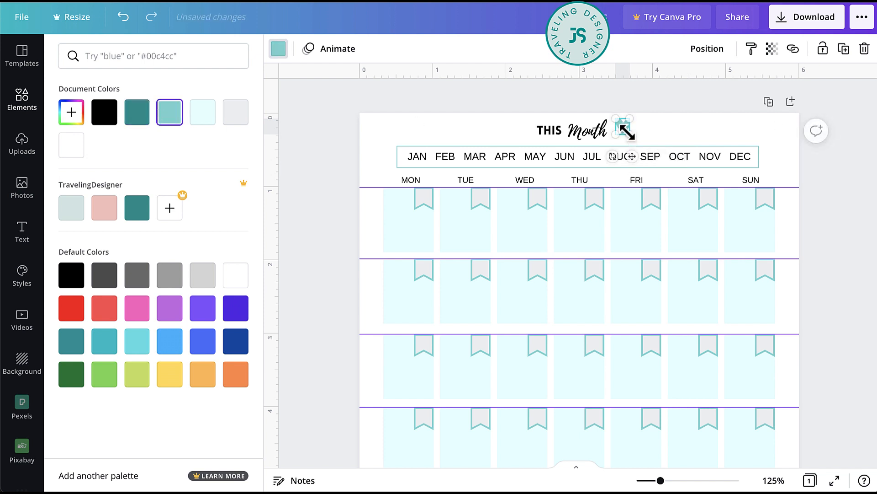
- Add a square and reshape it into a bar about 2.6 inches wide below the last row, aligned with the Monday column's outer edge
scroll(856, 254, "down", 7)
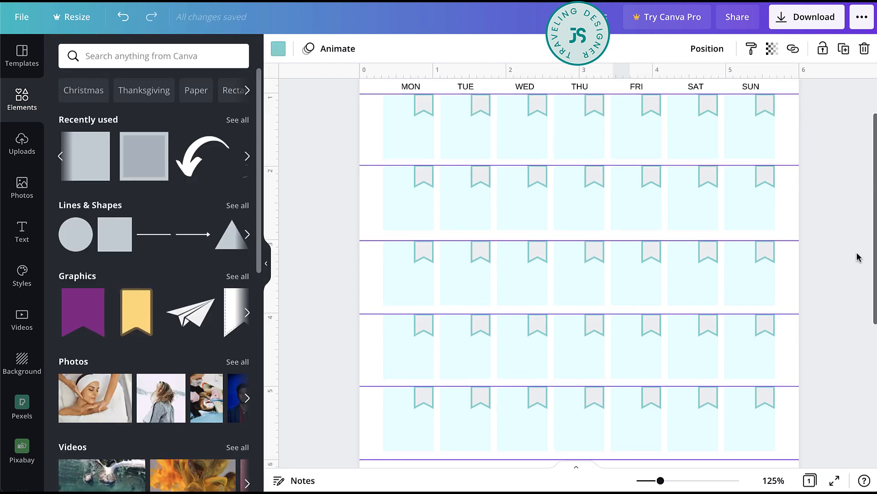
left_click(85, 165)
left_click_drag(558, 138, 453, 305)
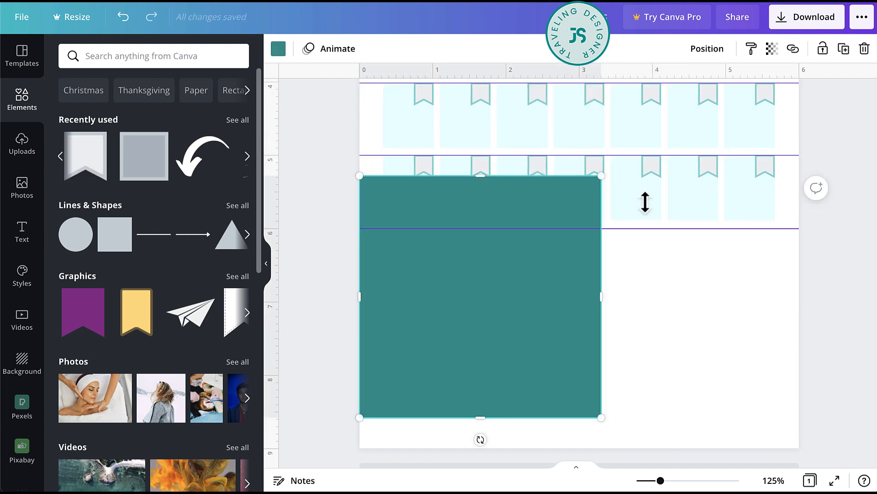
left_click_drag(481, 350, 487, 407)
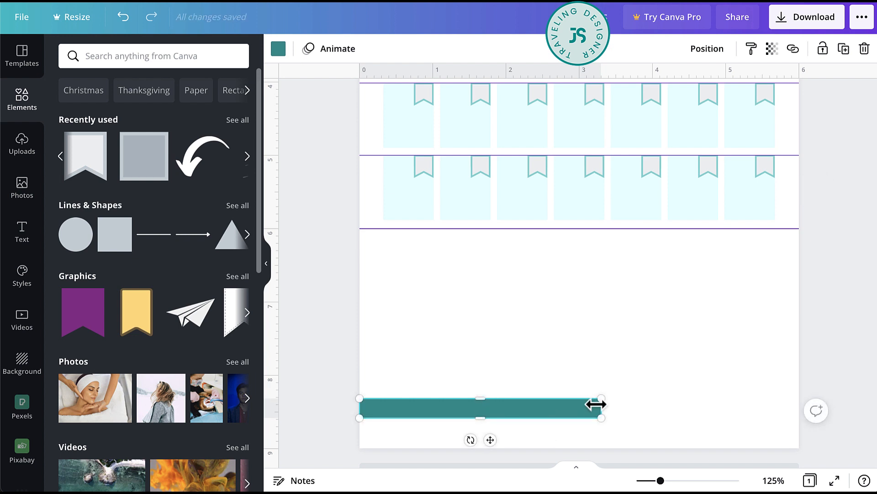
left_click_drag(598, 406, 525, 407)
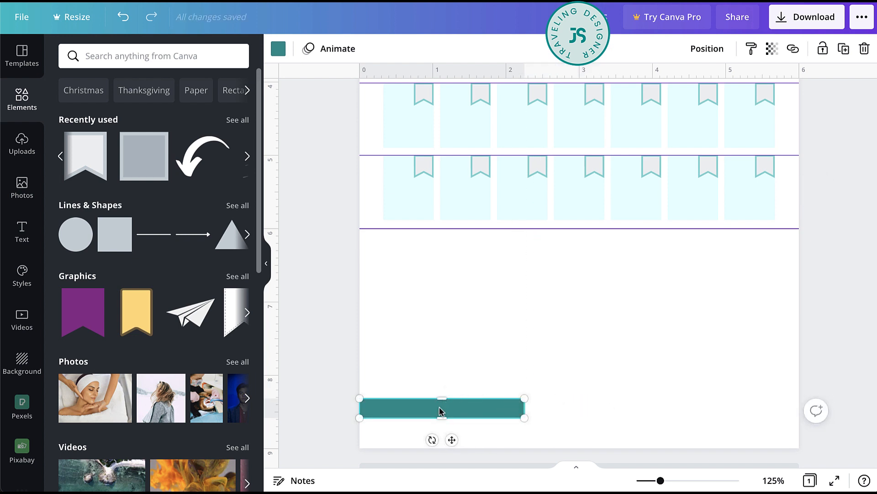
left_click_drag(424, 411, 449, 240)
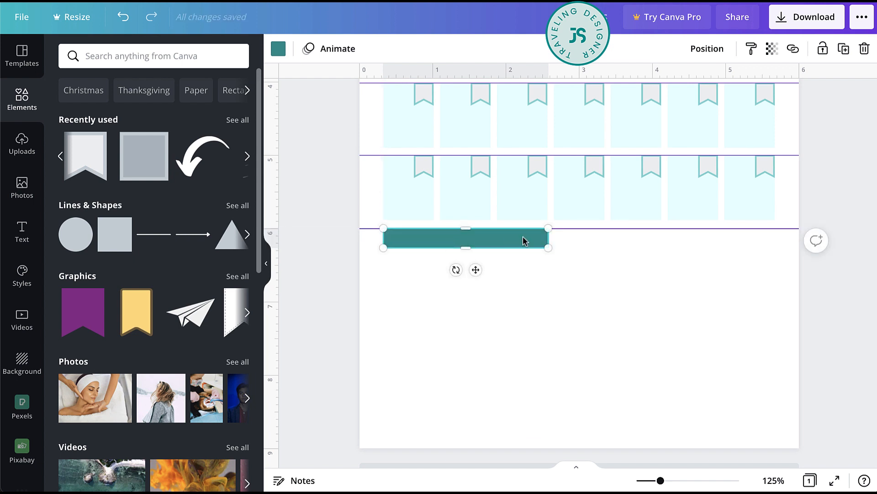
left_click_drag(550, 234, 569, 235)
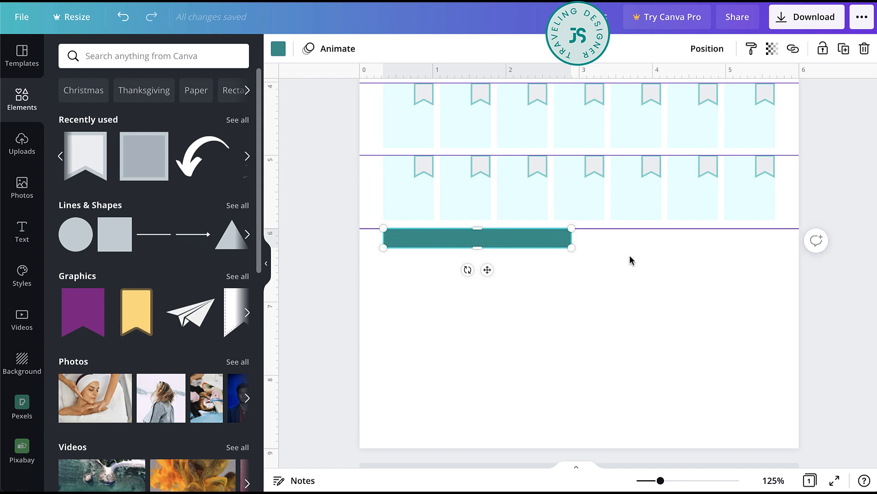
- Recolor the bar below the calendar rows with the lighter teal from the document colors
left_click(279, 49)
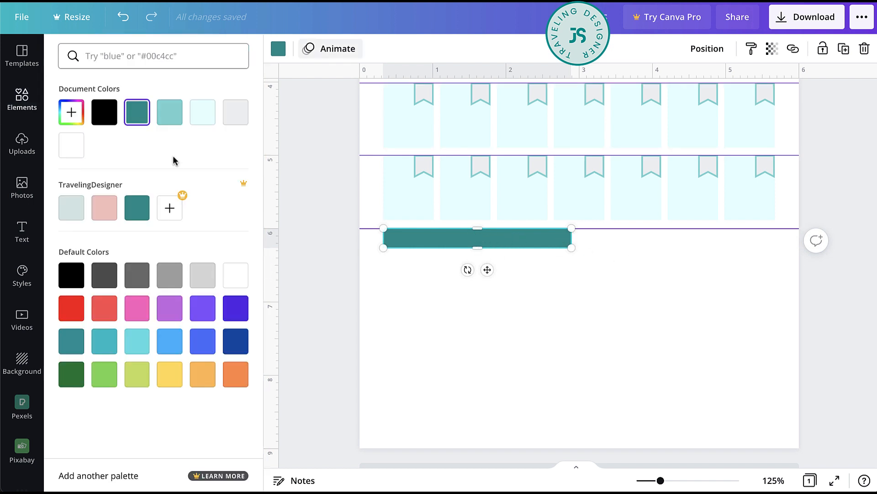
left_click(169, 112)
key("Escape")
- Paste a copy of the WED label below the teal bar and change its text to THIS MONTH'S TO DO LIST
scroll(509, 318, "up", 7)
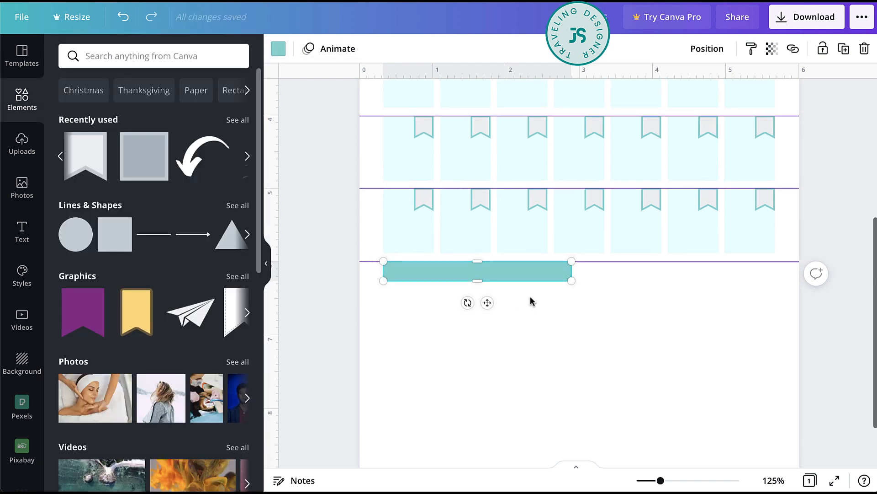
left_click(528, 183)
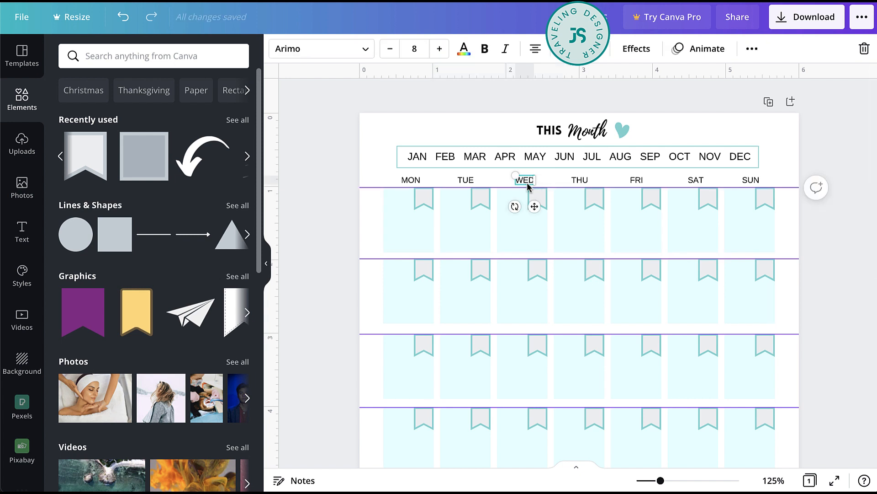
scroll(529, 187, "down", 7)
key("ctrl+v")
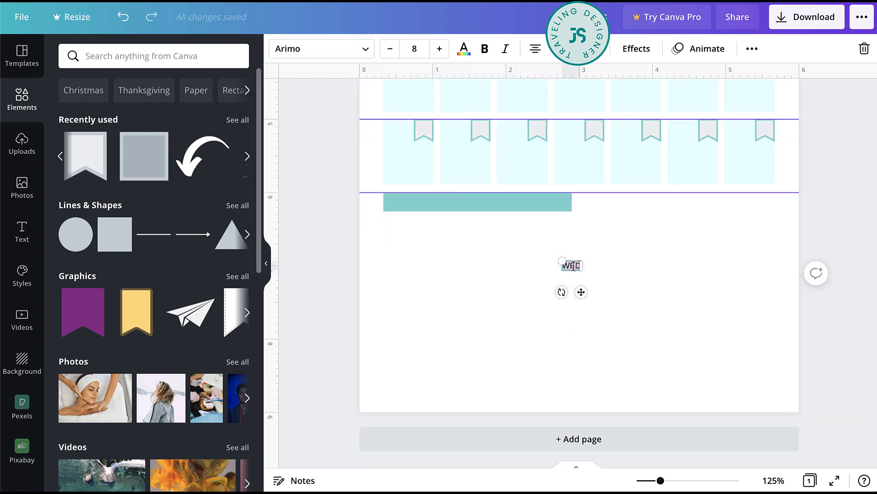
type("th")
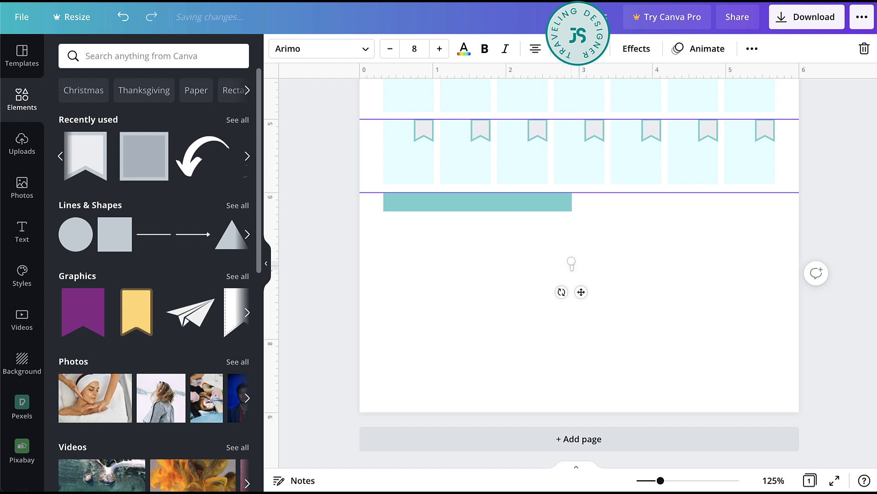
type("is month's to d")
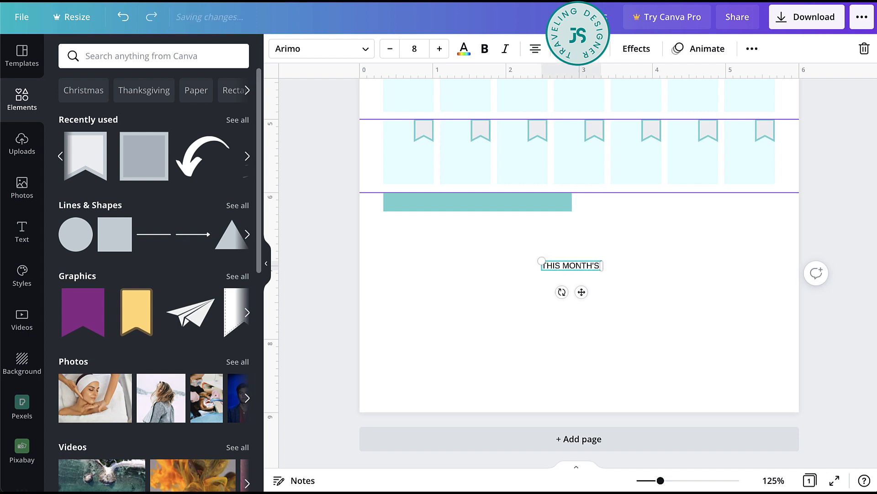
type("o")
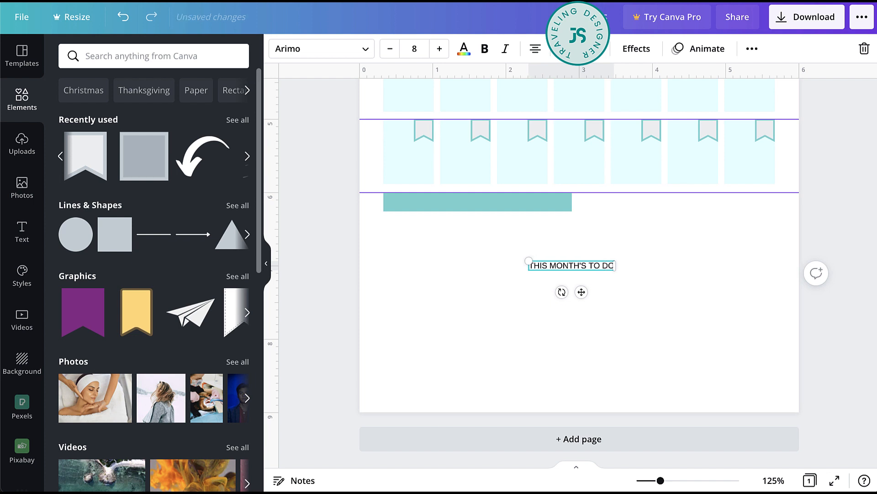
type(" list")
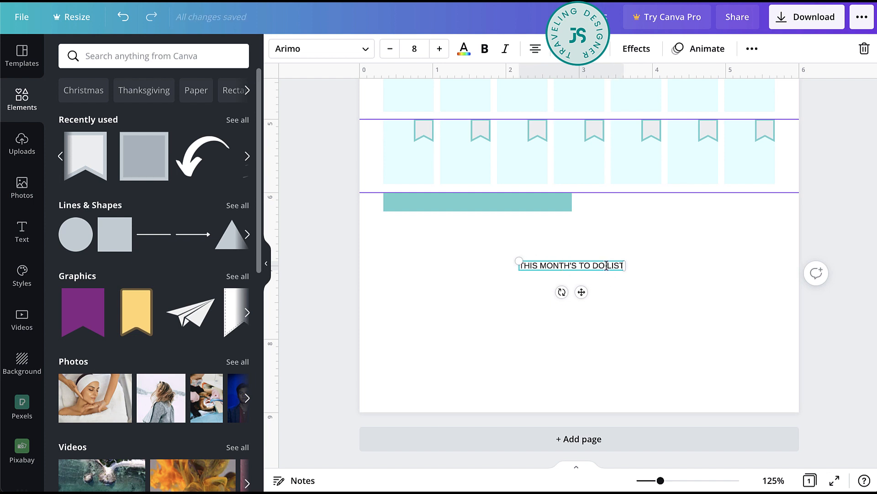
- Set the letter spacing of the THIS MONTH'S TO DO LIST text to 119
triple_click(606, 266)
left_click(602, 56)
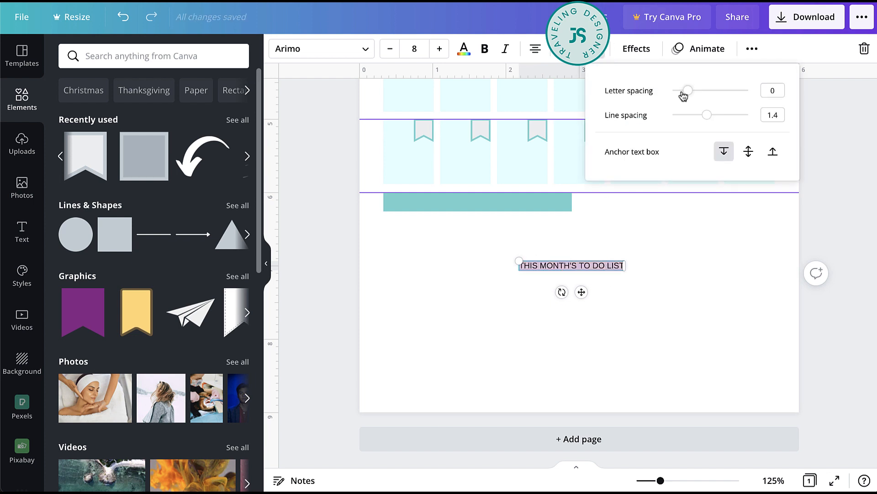
left_click_drag(684, 95, 698, 92)
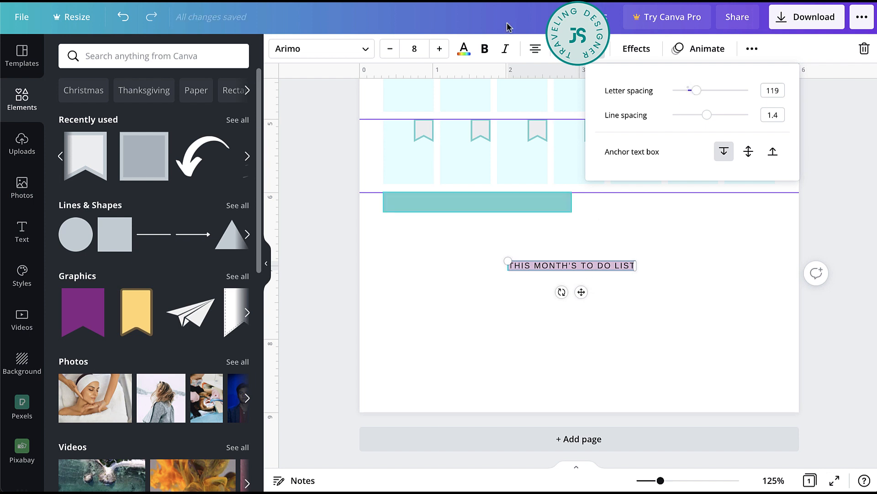
- Make the THIS MONTH'S TO DO LIST text bold and center it on the teal bar
left_click(484, 49)
left_click_drag(583, 292, 491, 229)
left_click(524, 276)
left_click(521, 201)
left_click(521, 201)
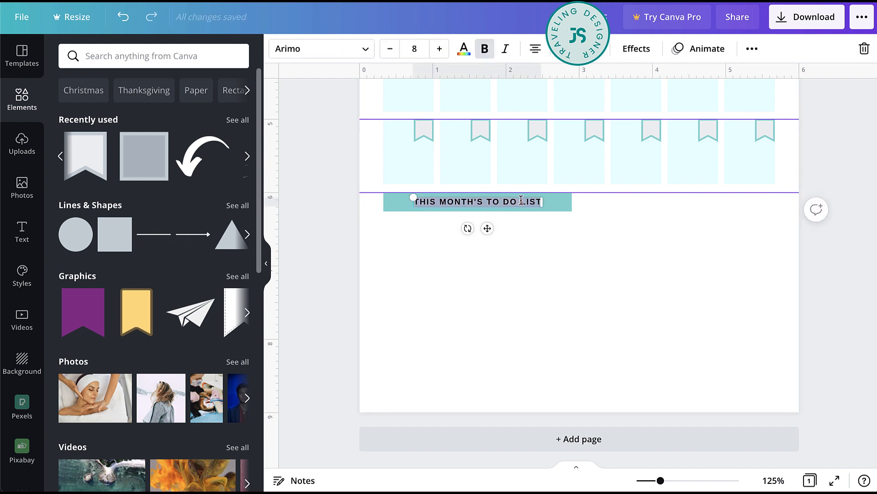
- Recolor the THIS MONTH'S TO DO LIST text white
left_click(566, 205)
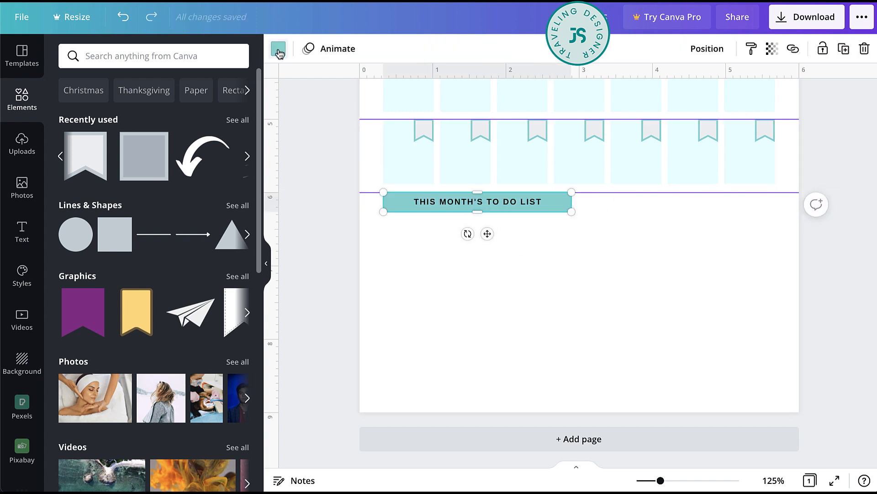
left_click(466, 242)
double_click(479, 202)
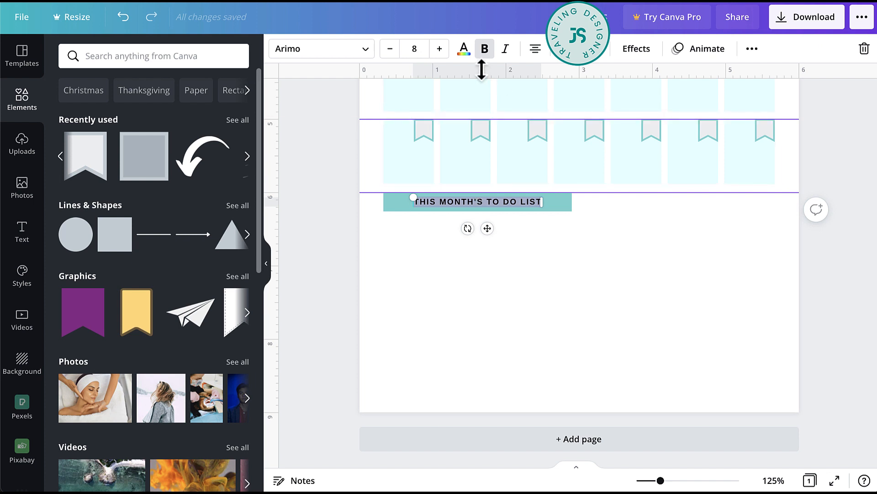
left_click(464, 48)
left_click(235, 112)
key("Escape")
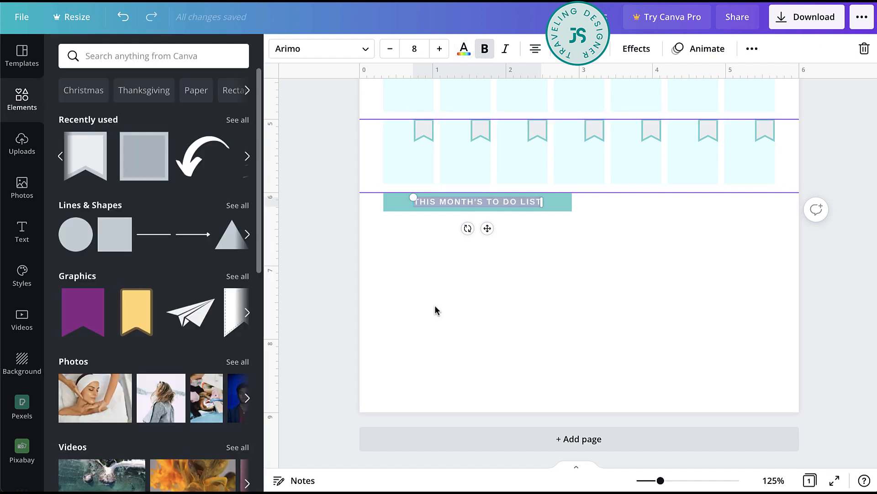
left_click(625, 284)
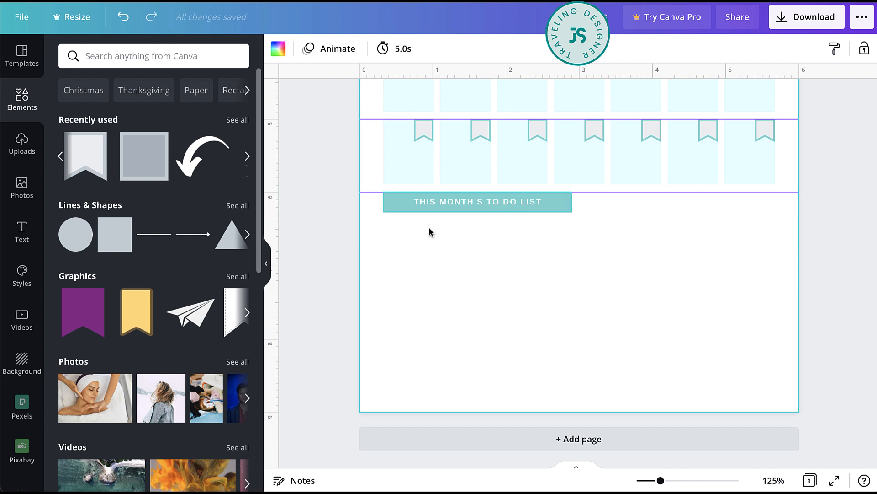
- Place a teal heart just below the to-do list bar, aligned with the bar's outer edge
scroll(380, 299, "up", 10)
left_click_drag(622, 130, 393, 223)
scroll(623, 135, "down", 8)
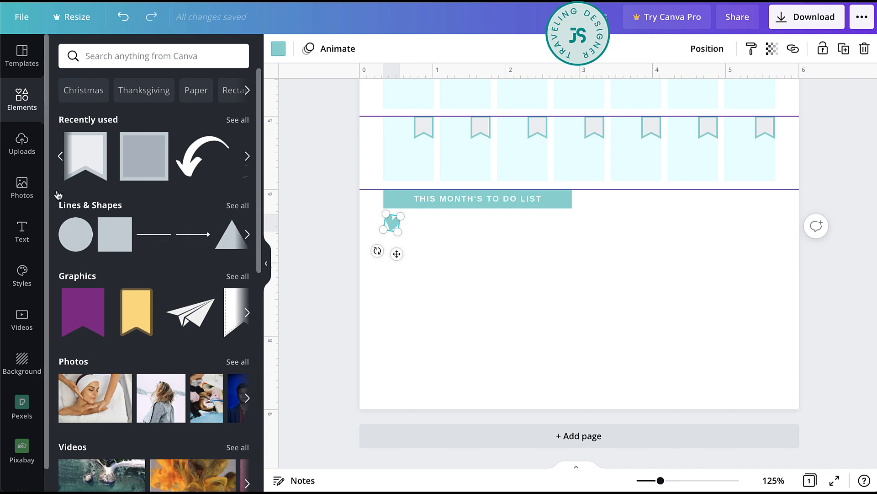
- Add a line beside the heart and make it dotted with a line weight of 1
left_click(152, 239)
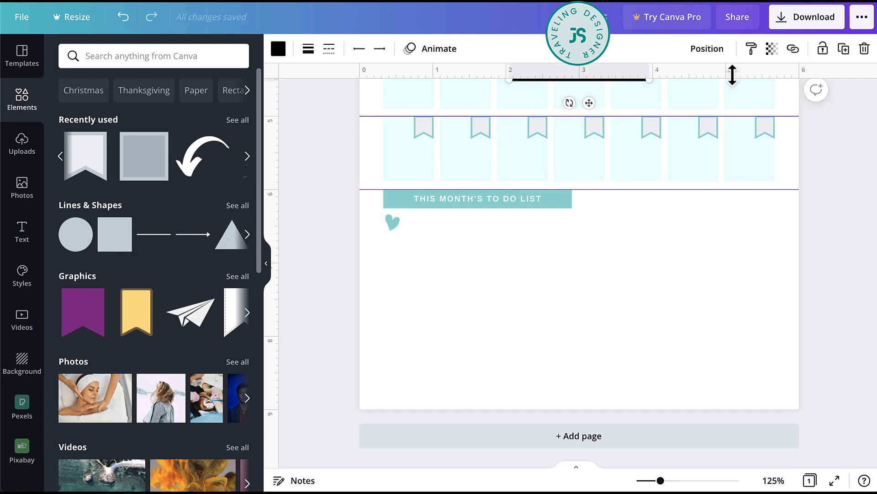
left_click_drag(567, 82, 484, 254)
left_click(329, 53)
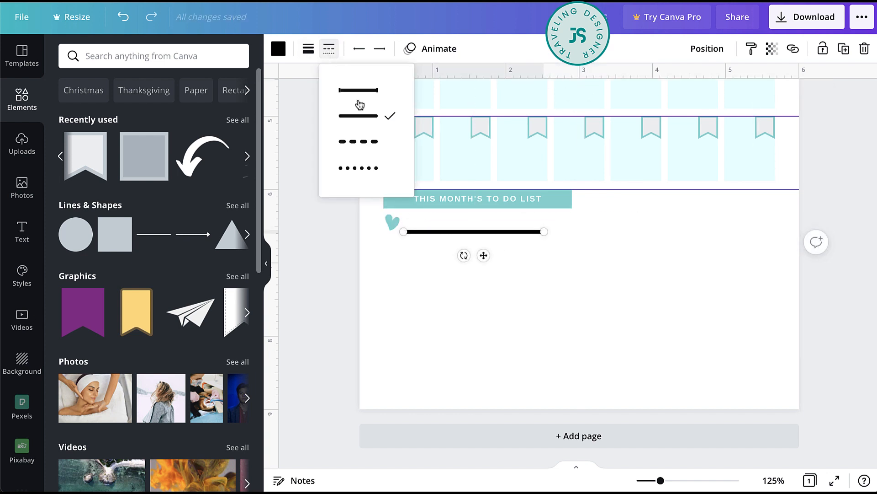
left_click(359, 168)
left_click(309, 51)
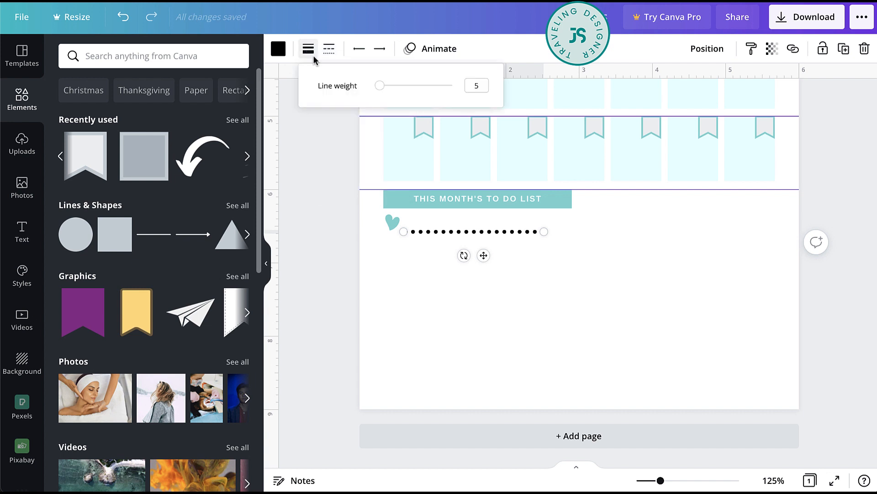
type("1")
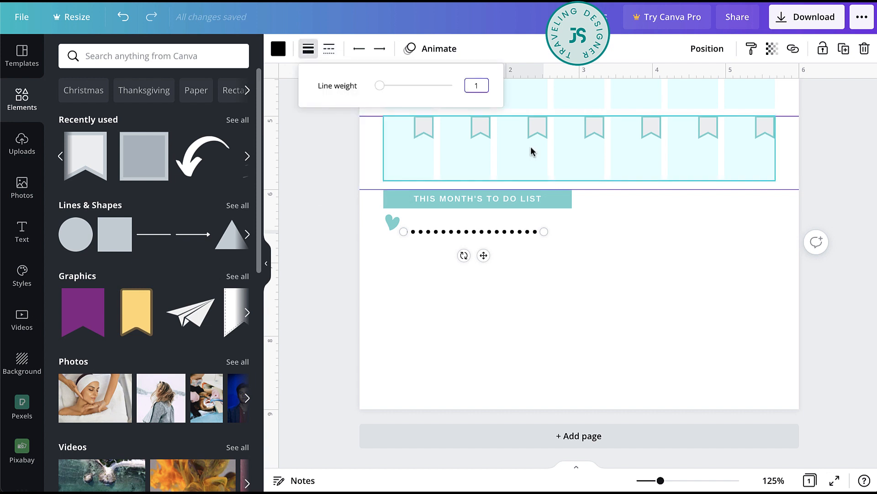
left_click(484, 361)
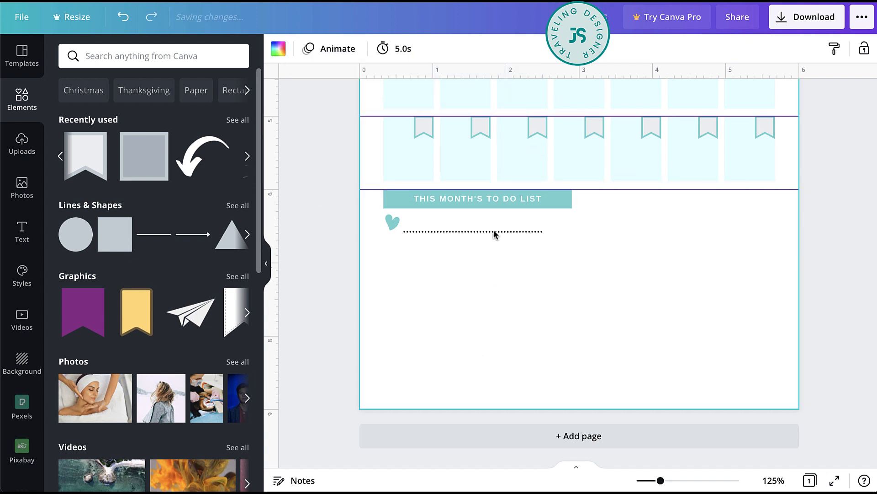
- Recolor the dotted line with the lighter teal and extend it to the far end of the heading bar
left_click(441, 233)
left_click(276, 49)
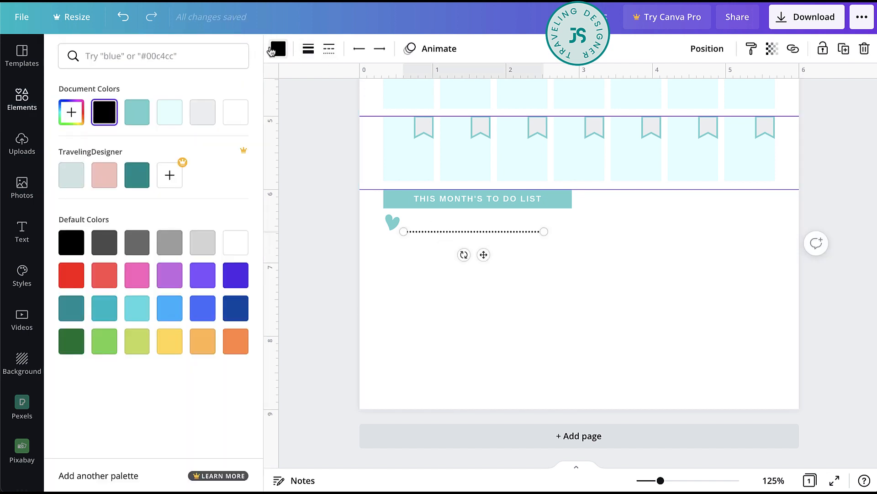
left_click(202, 112)
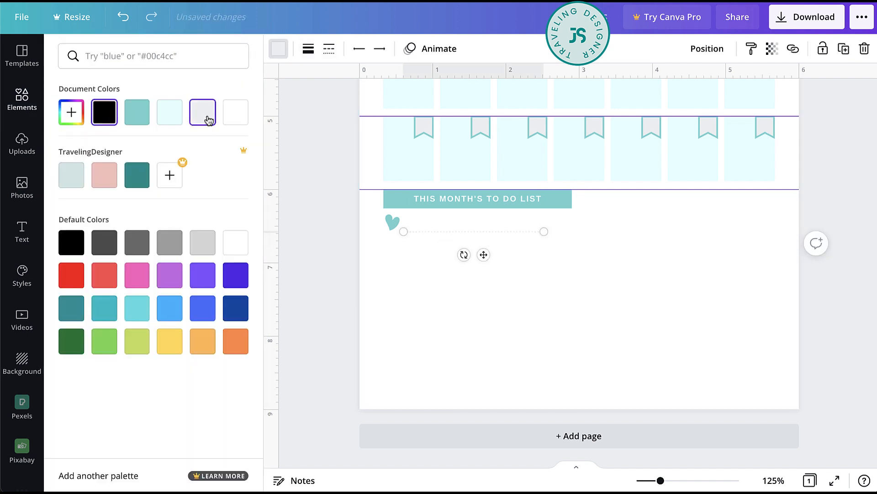
left_click(176, 119)
left_click(137, 113)
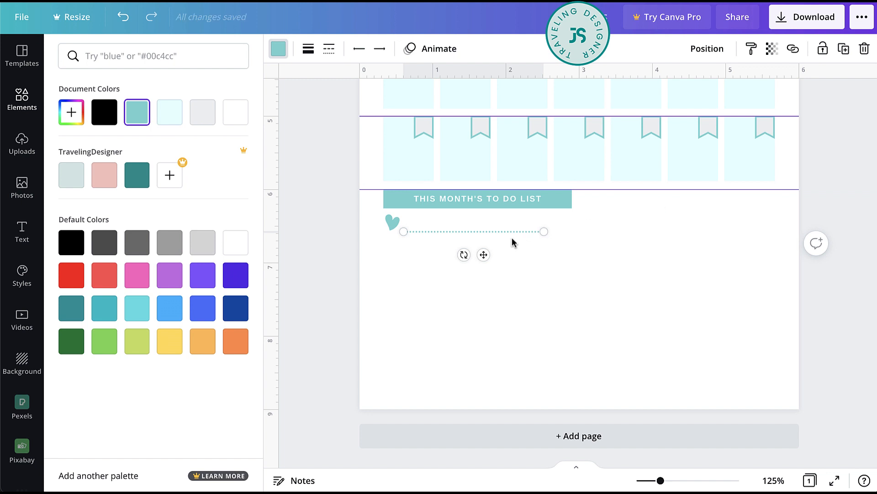
left_click_drag(545, 232, 573, 231)
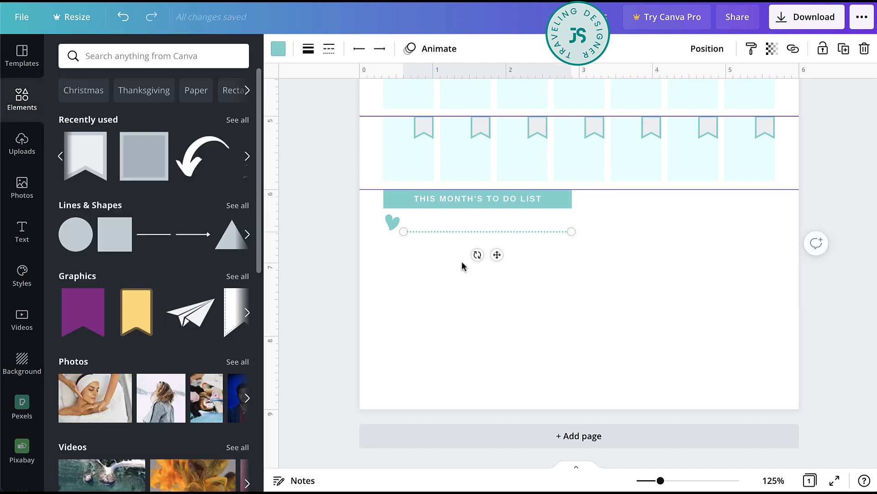
- Group the heart with its dotted line and duplicate the group downward to make seven to-do rows
left_click_drag(369, 216, 444, 237)
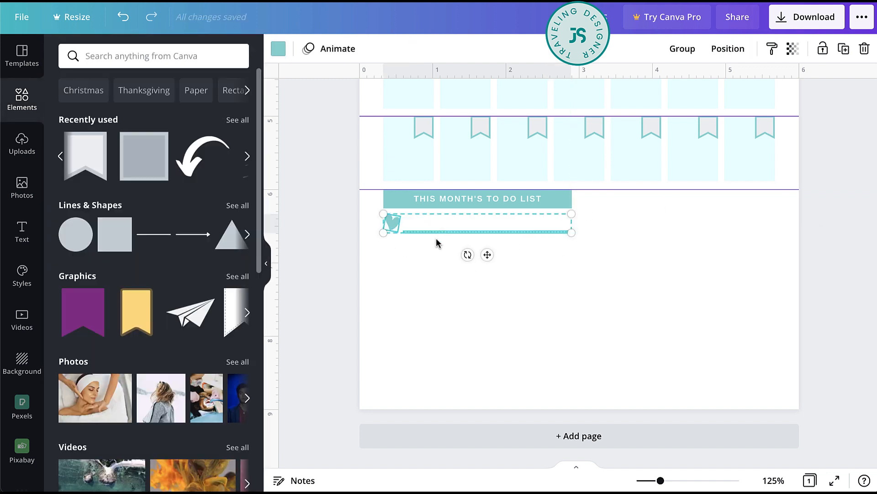
left_click(689, 48)
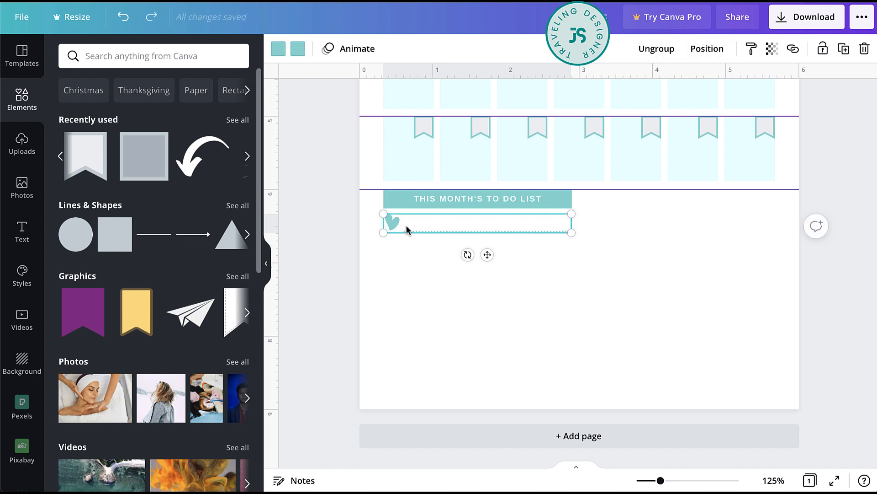
left_click_drag(391, 229, 468, 251)
left_click_drag(395, 296, 395, 274)
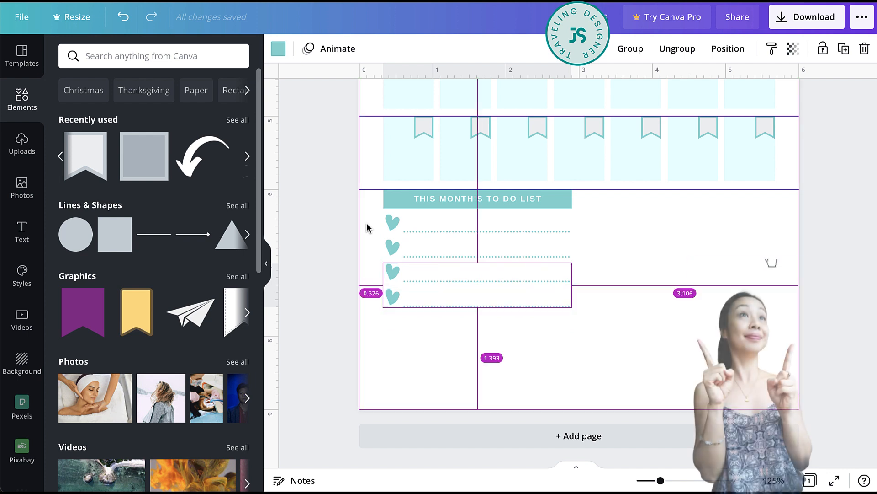
left_click(444, 299)
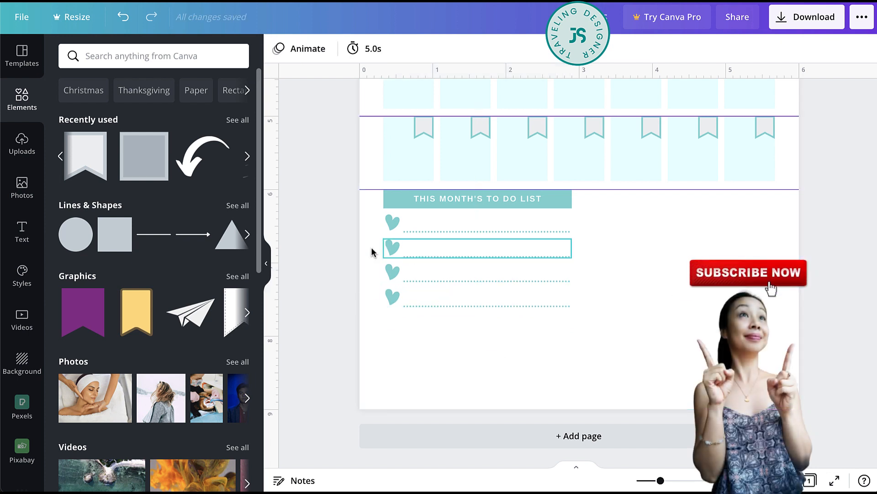
left_click_drag(378, 241, 419, 329)
left_click(605, 363)
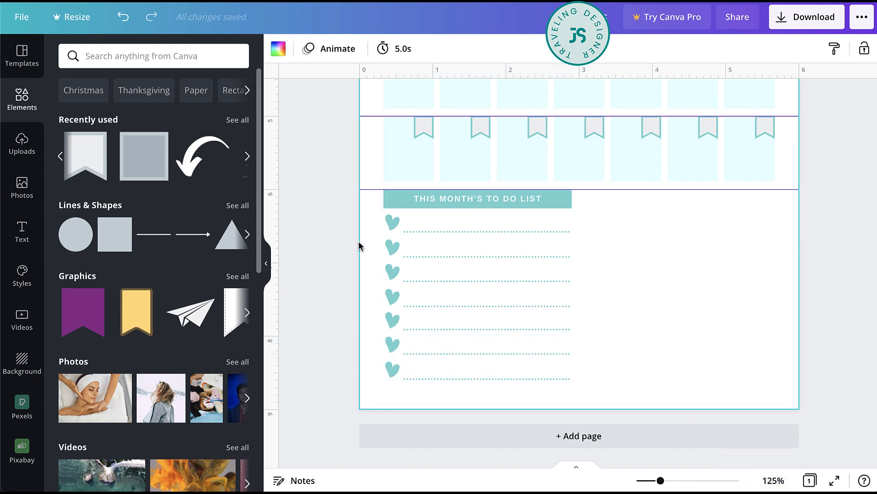
- Space the seven heart-and-line rows evenly with Tidy up
left_click_drag(381, 223, 451, 388)
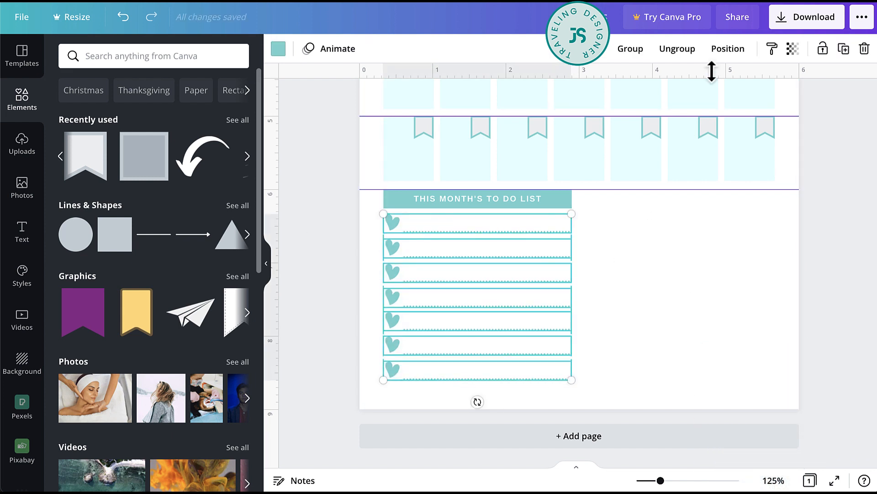
left_click(729, 50)
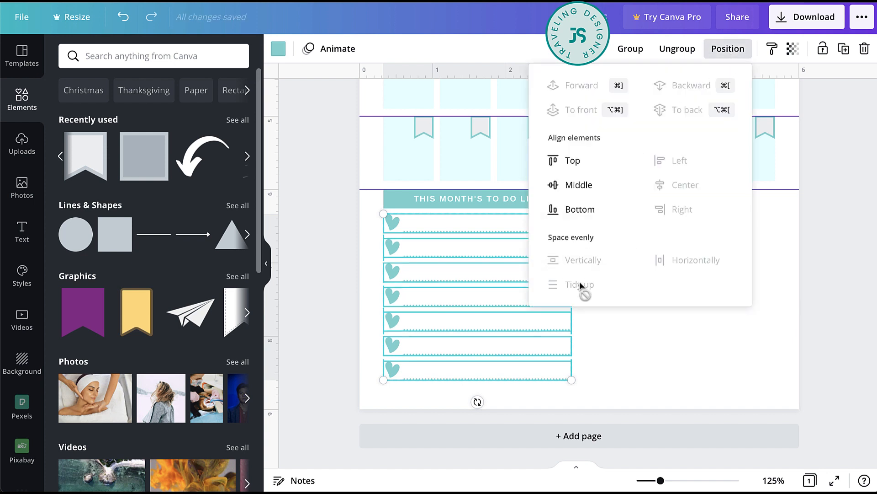
left_click(641, 352)
left_click(641, 352)
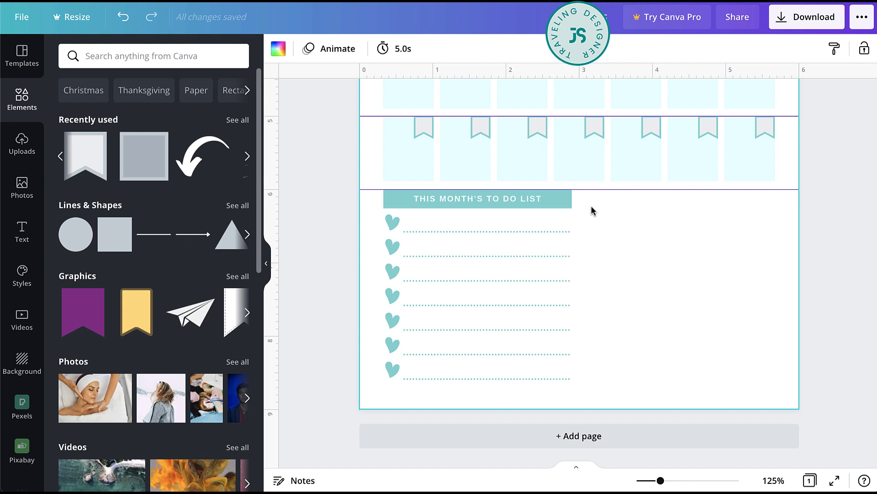
- Place a copy of the to-do list heading bar and text beside the original, aligned with the last calendar column's outer edge
left_click(456, 200)
left_click_drag(456, 200, 657, 201)
left_click(668, 273)
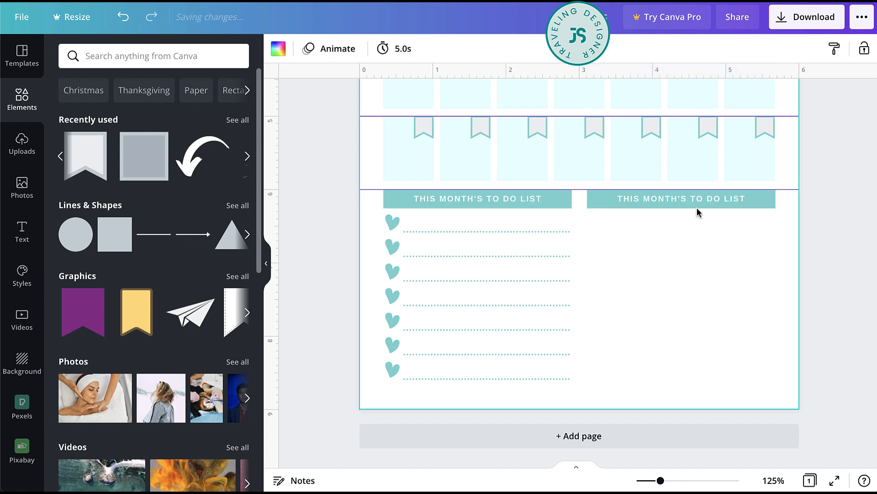
- Change the copied heading's text to TOP GOALS THIS MONTH
left_click(706, 199)
left_click(670, 201)
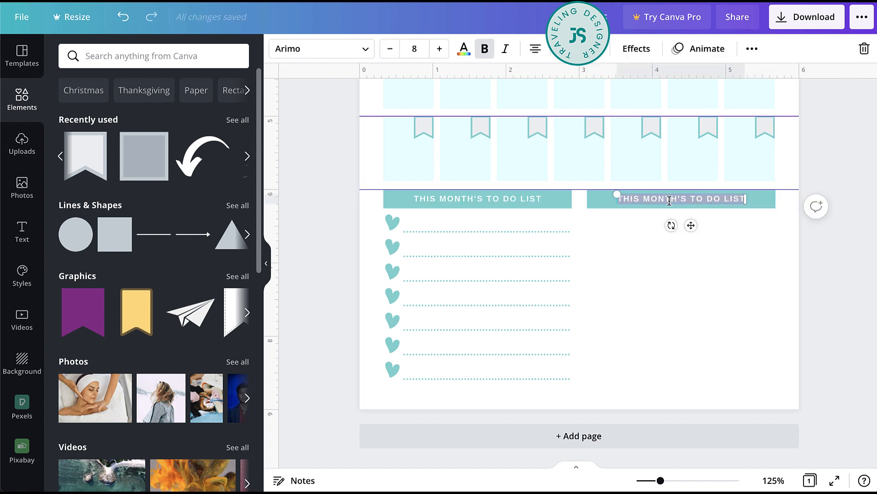
type("TOP GOALS")
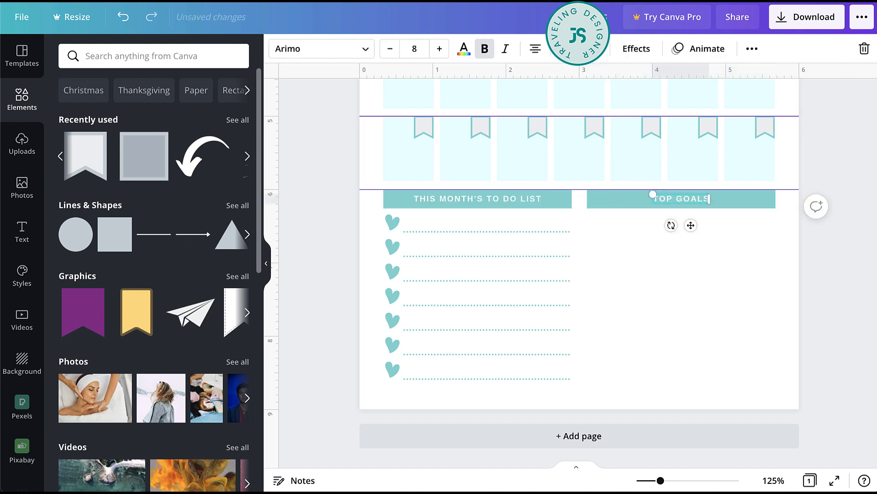
type(" THIS MONTH")
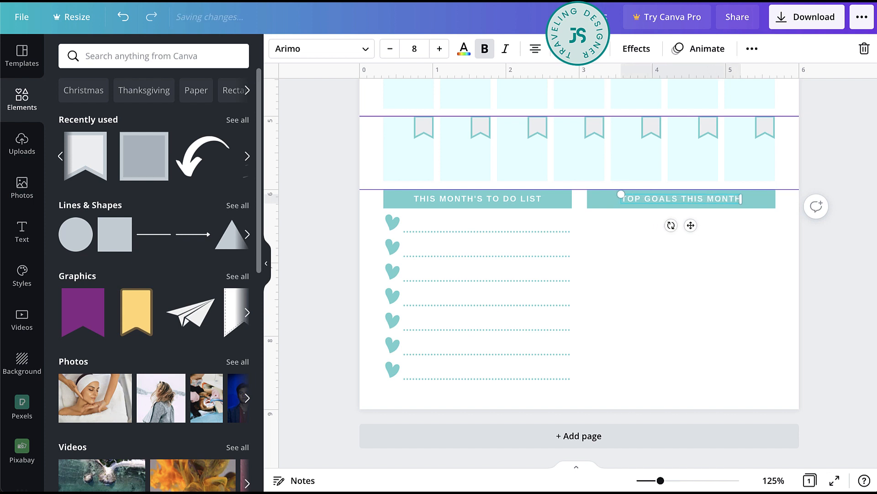
left_click(761, 269)
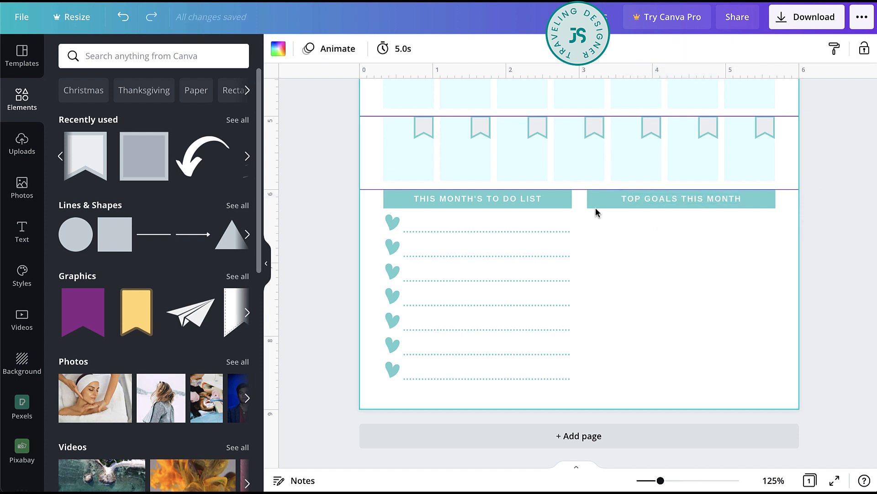
- Add the framed square and reshape it into a bar about 2.6 inches wide below the TOP GOALS THIS MONTH heading
left_click(140, 160)
left_click_drag(574, 137, 777, 231)
- Recolor the goal box with light gray, the lighter teal and a pale aqua fill from the document colors
left_click(298, 49)
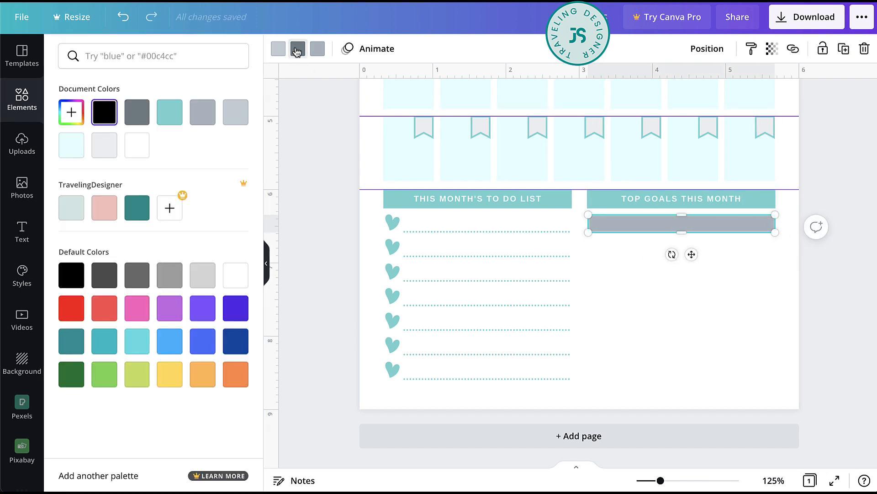
left_click(146, 211)
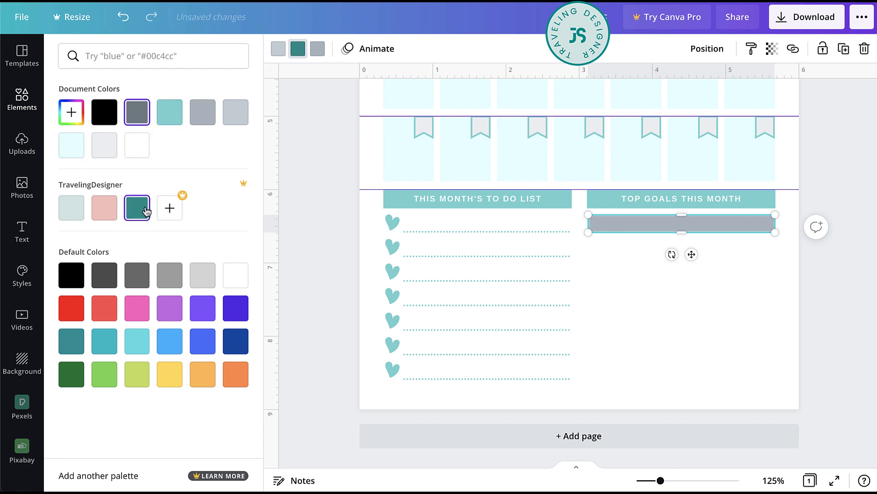
left_click(171, 112)
left_click(278, 50)
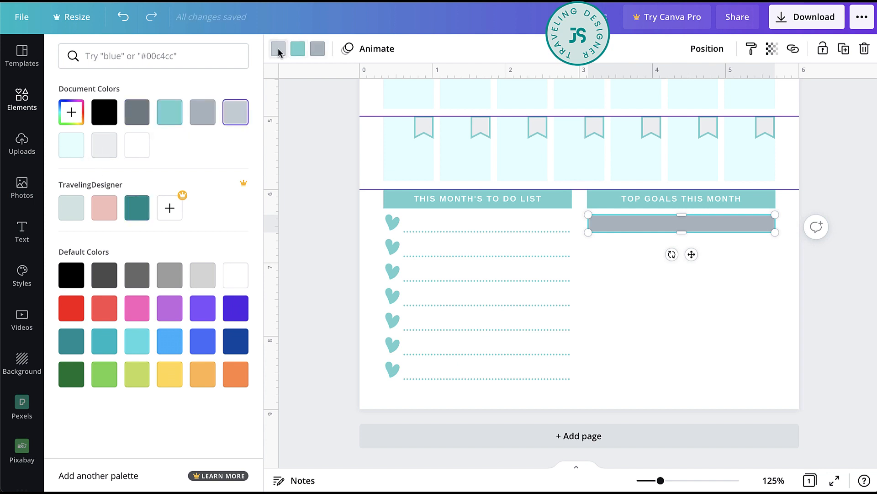
left_click(103, 146)
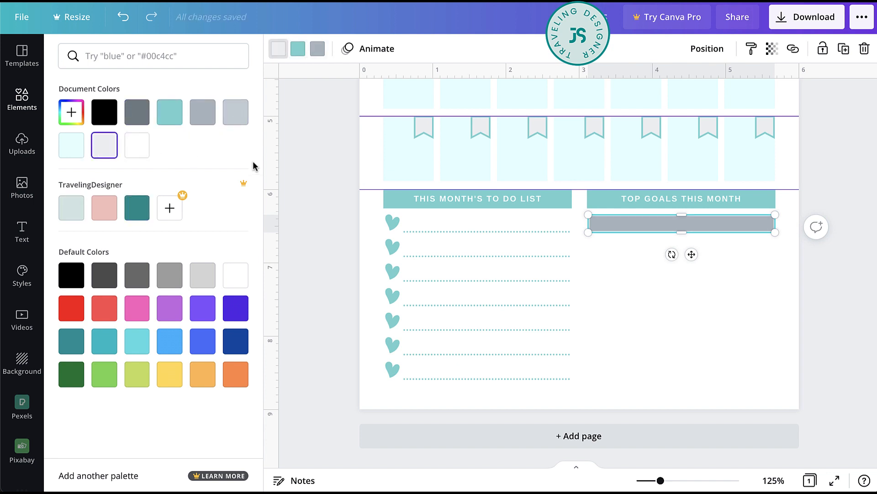
left_click(319, 49)
left_click(73, 117)
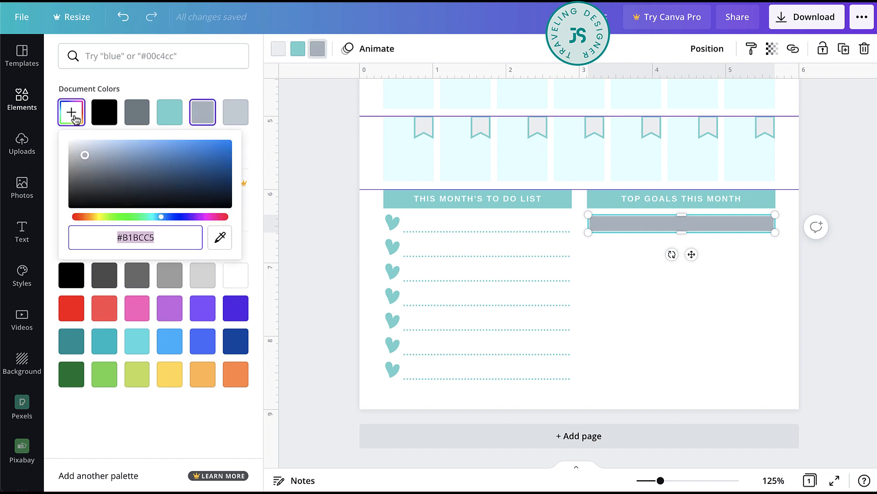
left_click(51, 145)
left_click(72, 156)
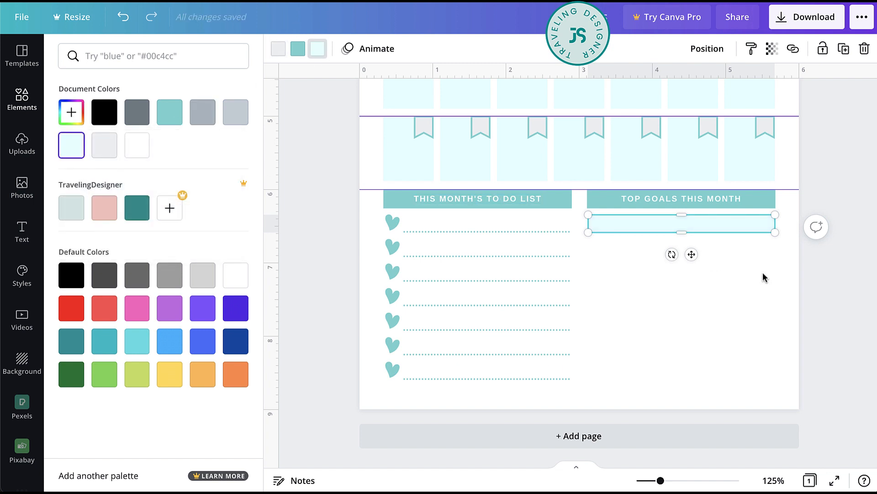
- Place a copy of the goal box directly below the first, level with the second to-do row
left_click(708, 229)
left_click(757, 262)
left_click_drag(707, 231, 707, 276)
key("ctrl+z")
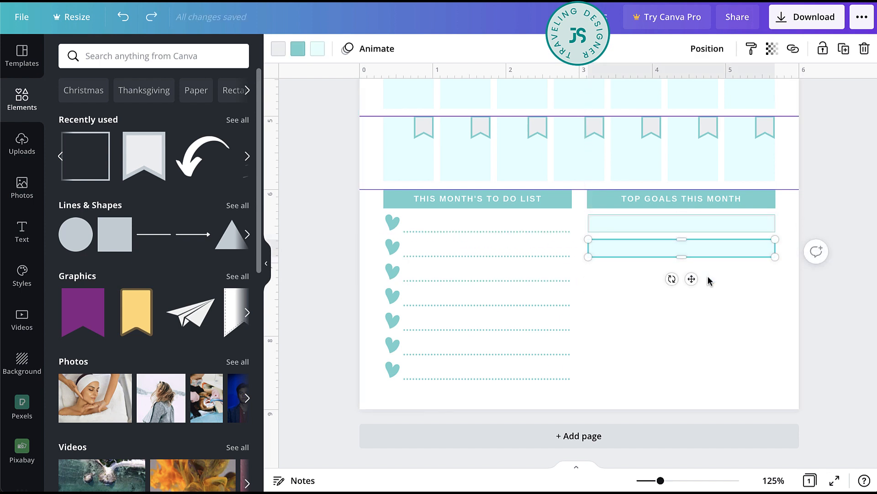
- Place a third goal box copy below the second and space the three boxes evenly
left_click_drag(625, 253, 627, 270)
left_click_drag(775, 213, 747, 260)
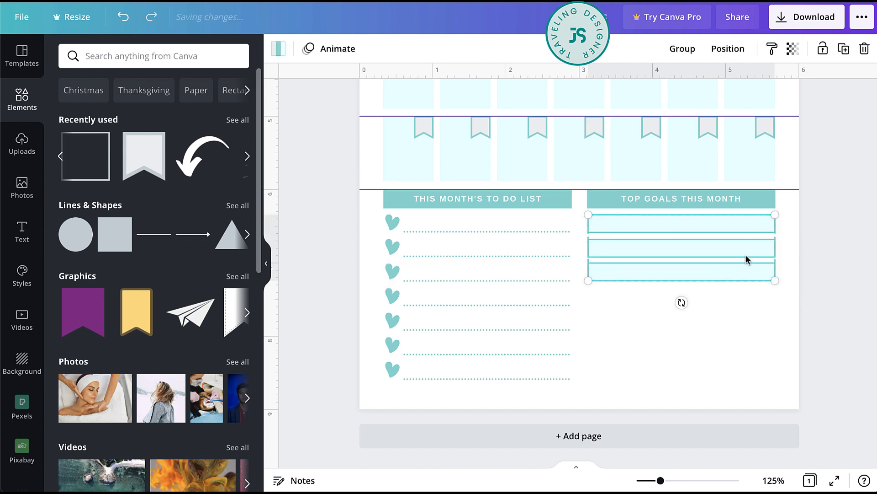
left_click(728, 48)
left_click(582, 261)
left_click(696, 369)
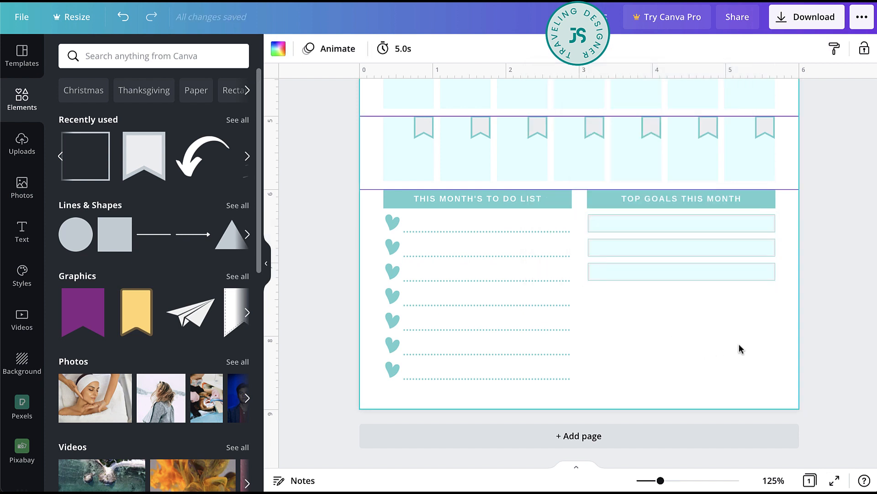
- Copy the TOP GOALS THIS MONTH heading to just below the third goal box and change its text to IMPORTANT
left_click_drag(685, 207, 703, 302)
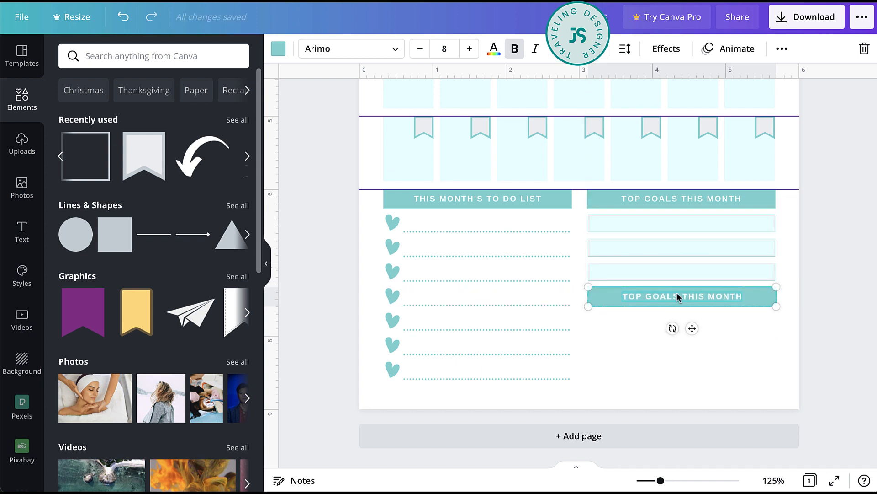
left_click(713, 401)
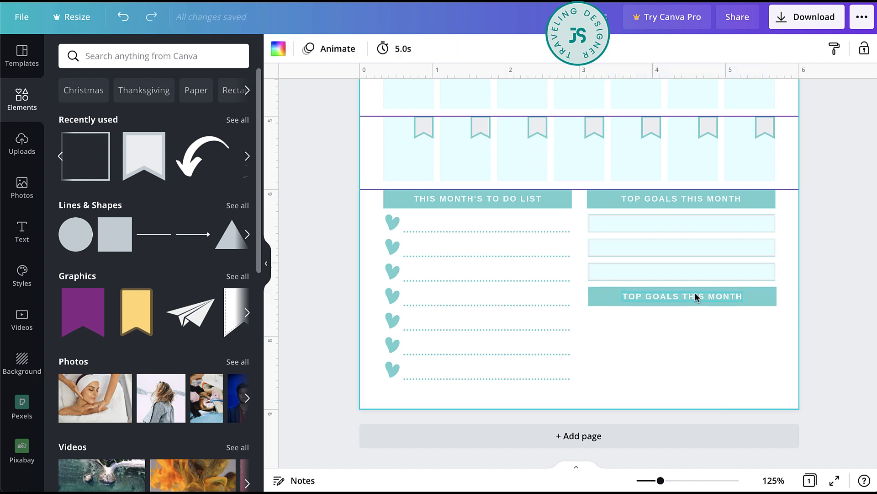
double_click(696, 295)
type("IMPORTANT")
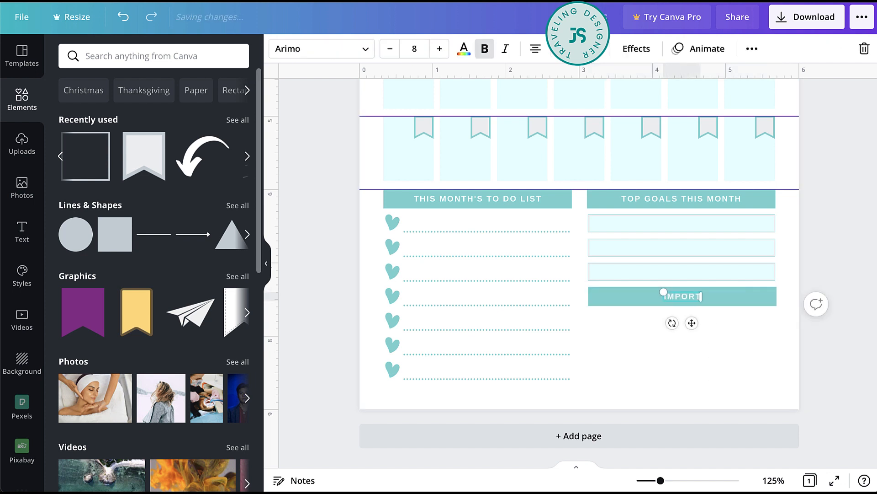
left_click(738, 348)
- Place a goal box copy directly under the IMPORTANT heading, stretch it to about 1 inch high and line it up with the heading
left_click(710, 267)
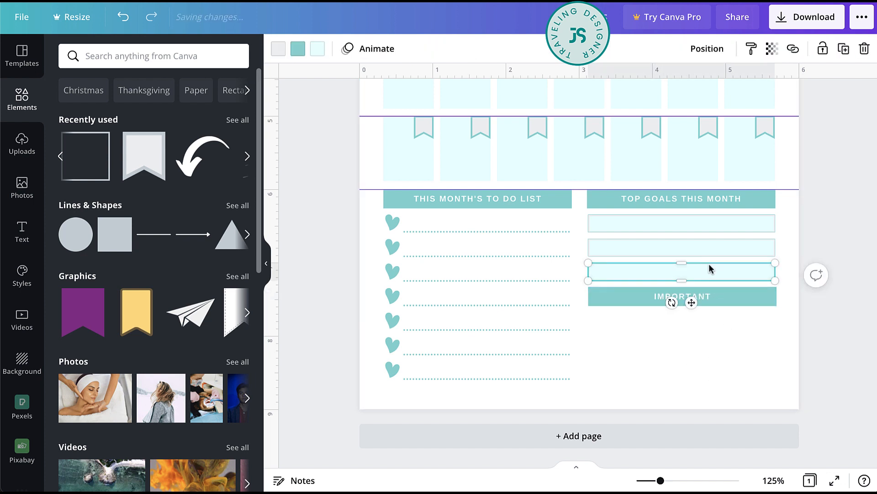
left_click_drag(703, 272, 685, 380)
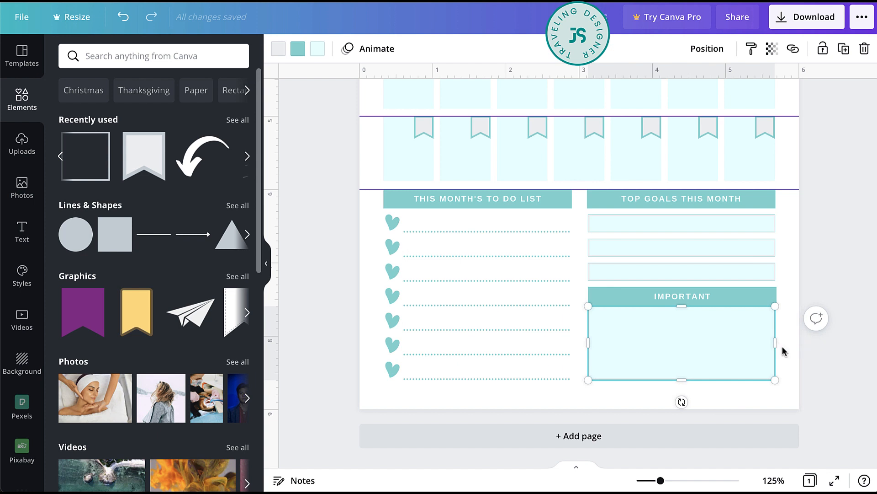
left_click(794, 278)
left_click_drag(750, 352, 751, 348)
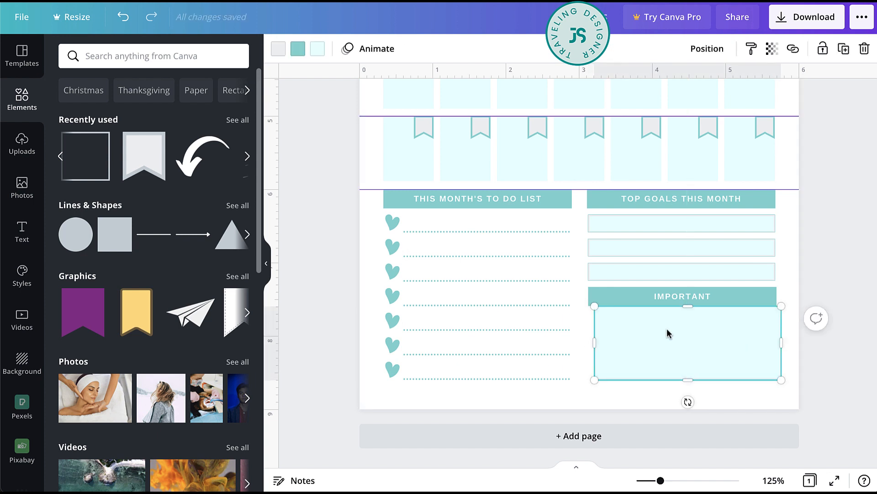
left_click_drag(668, 333, 662, 329)
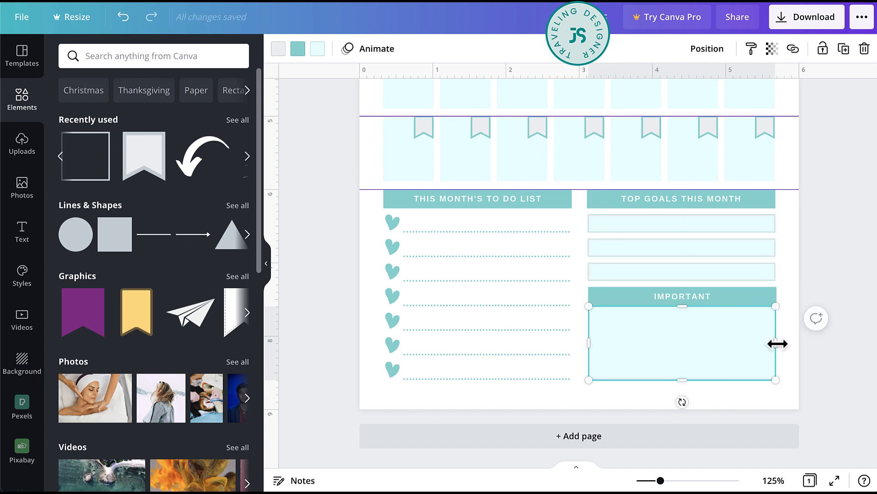
left_click(787, 350)
- Nudge all the planner elements slightly down the page and preview the page in full screen
key("ctrl+minus")
key("ctrl+minus")
key("ctrl+a")
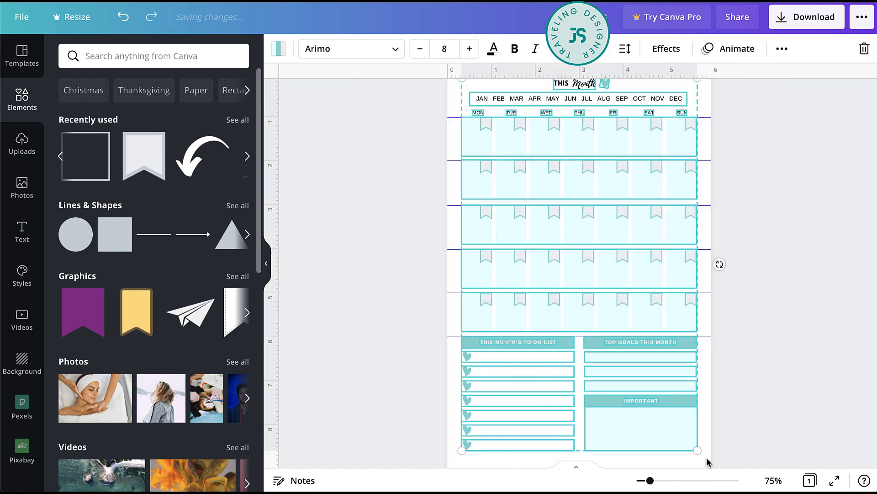
key("Down")
key("Down")
key("Down")
key("Down")
key("Down")
key("Down")
key("Down")
scroll(707, 462, "down", 1)
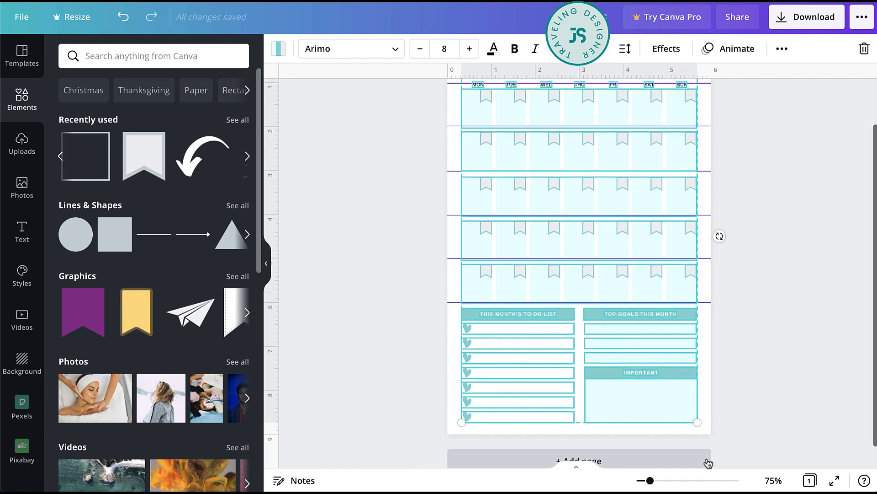
key("ctrl+minus")
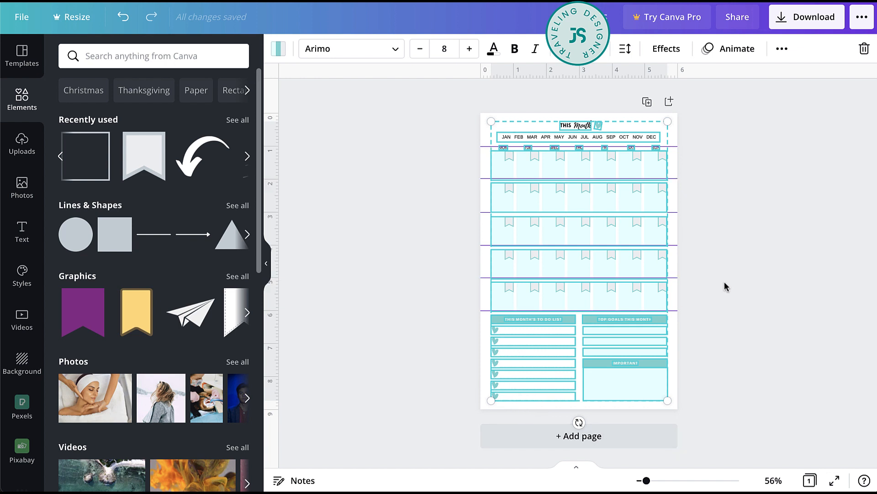
left_click(771, 261)
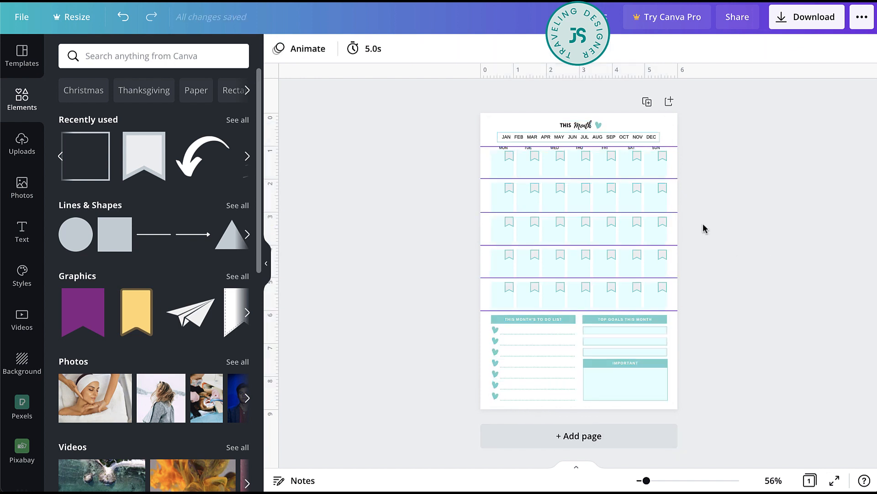
left_click(835, 481)
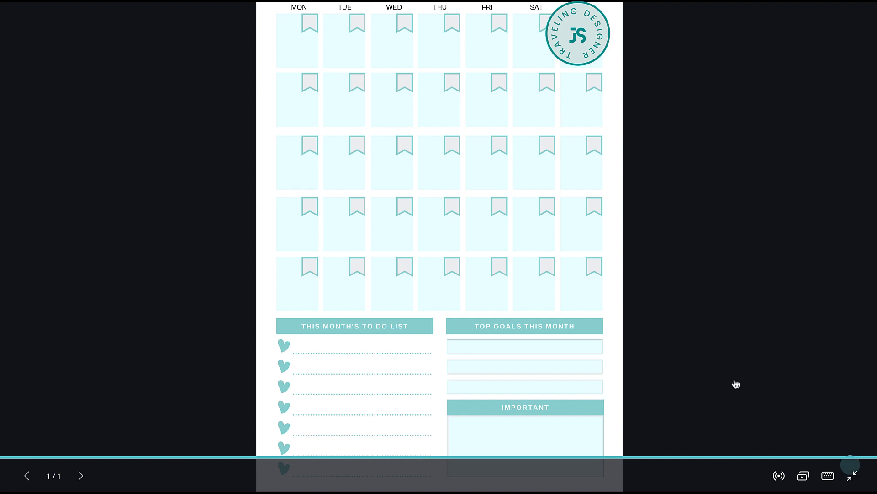
left_click(850, 479)
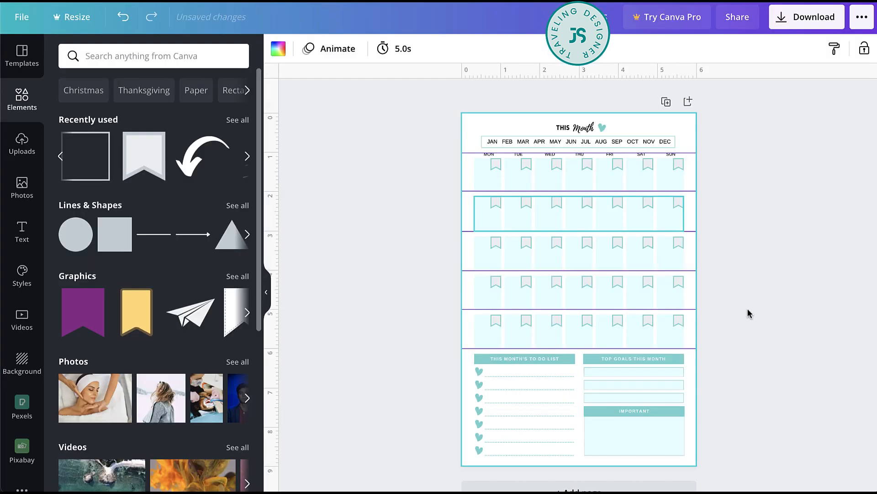
- Add a blank second page and place horizontal guides on it at about 0.5, 2.5, 4.5, 6.5 and 8.4 inches
left_click(570, 437)
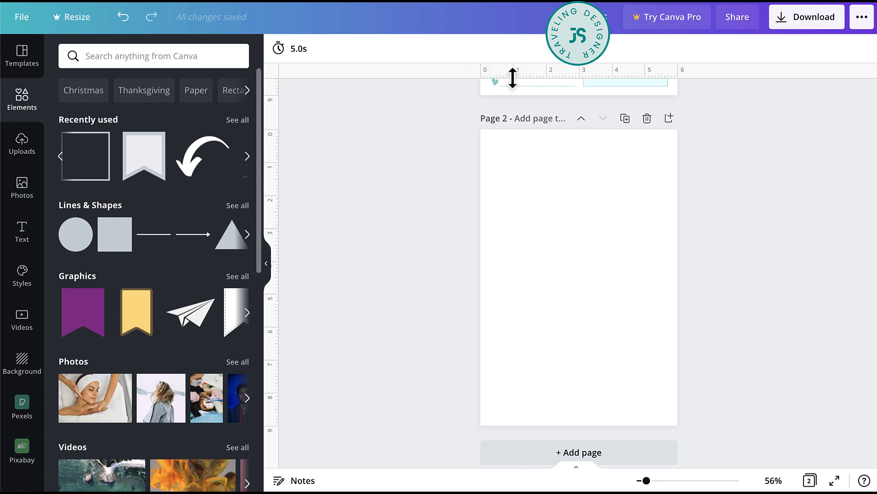
mouse_move(513, 132)
left_mouse_down()
mouse_move(516, 169)
mouse_move(517, 146)
left_mouse_up()
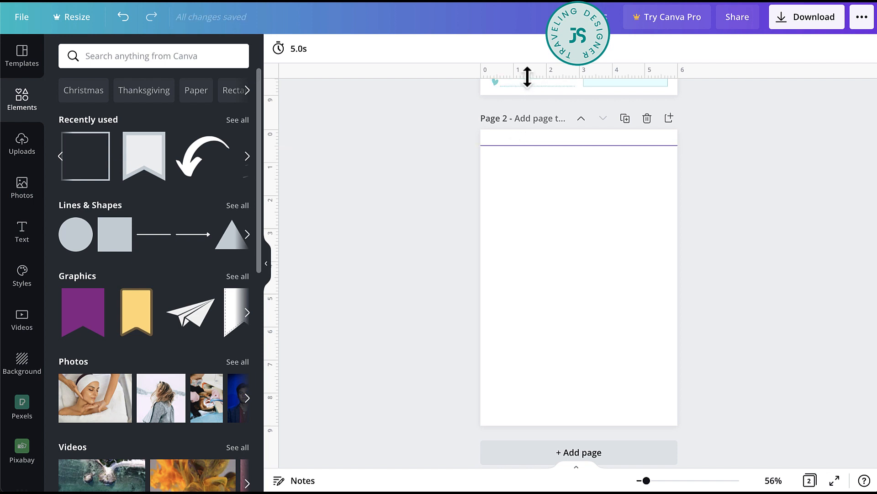
left_click_drag(527, 76, 528, 405)
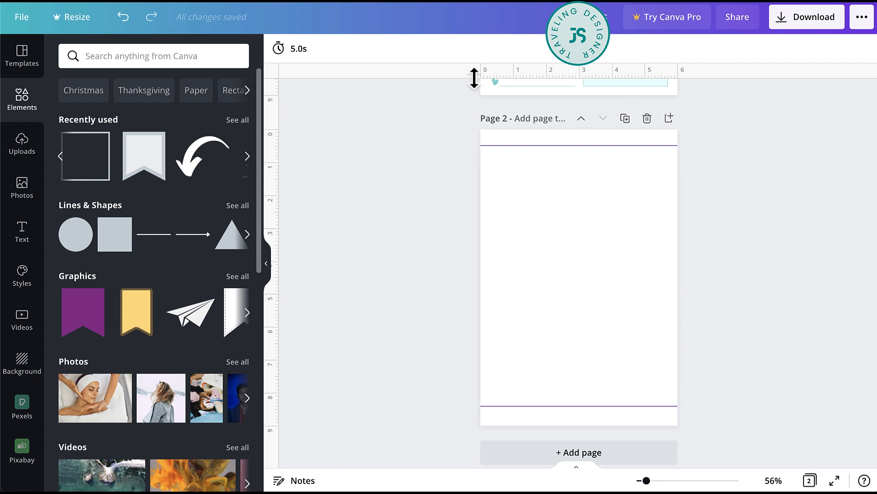
left_click_drag(475, 78, 522, 213)
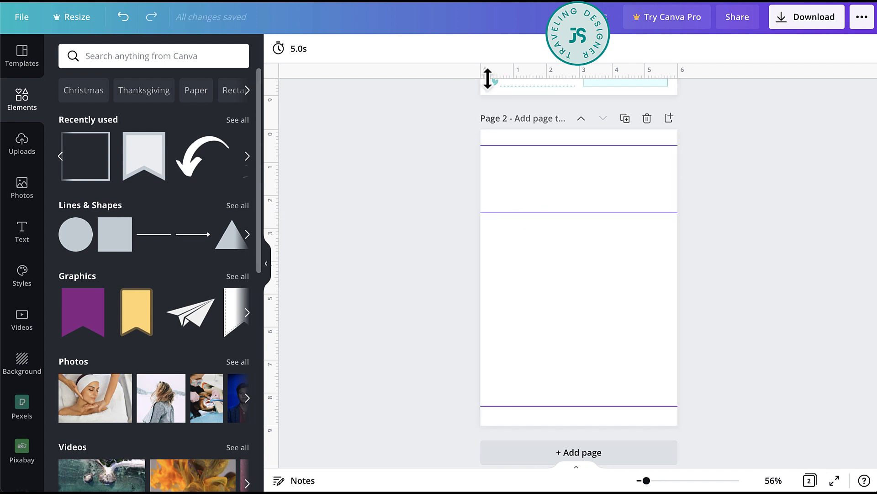
left_click_drag(488, 79, 520, 138)
left_click_drag(435, 148, 508, 278)
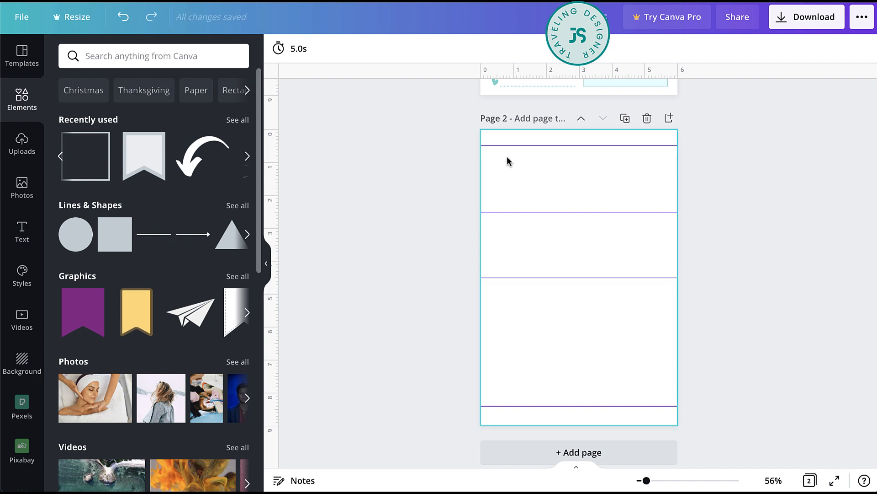
left_click_drag(499, 130, 525, 343)
- Copy the empty IMPORTANT box onto page 2 below the 0.5 inch guide, ending at about 5.7 inches across, and resize it to about 2.5 by 1.9 inches
scroll(658, 245, "up", 2)
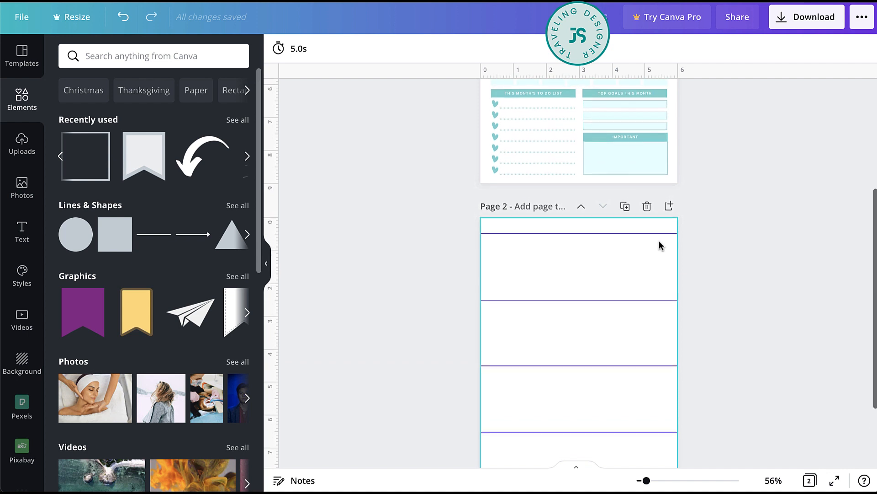
left_click(617, 164)
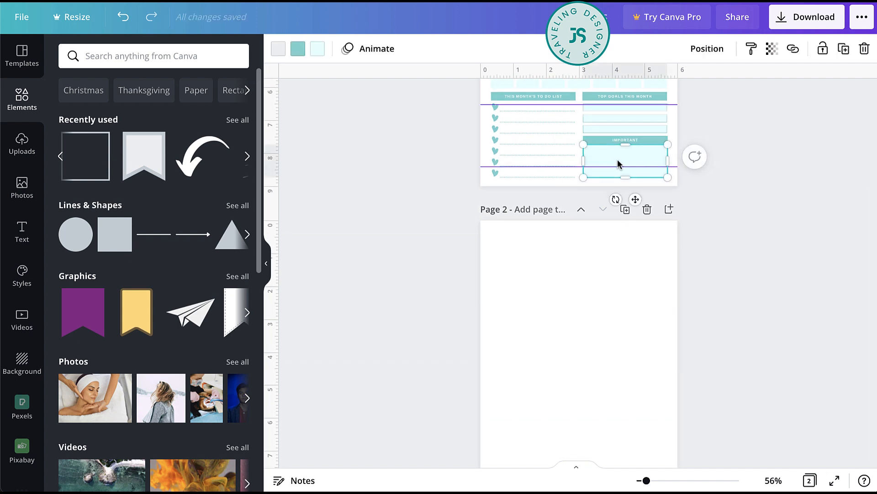
left_click_drag(618, 164, 613, 242)
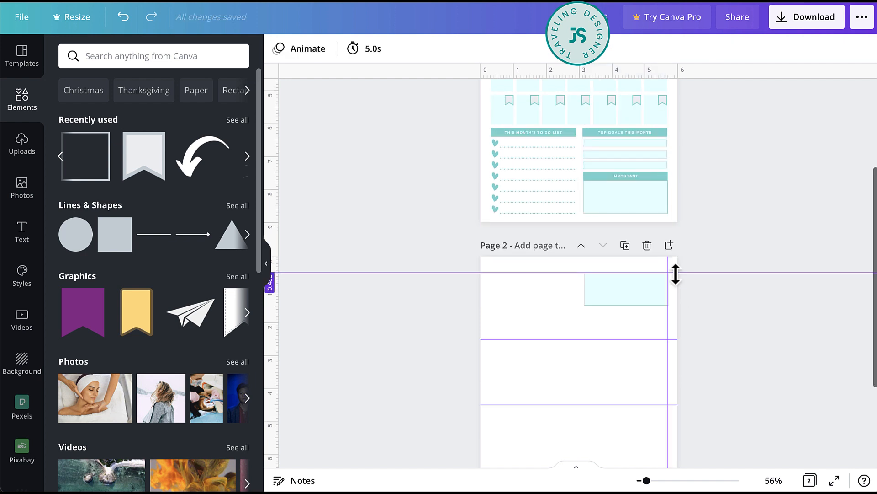
left_click_drag(642, 303, 633, 335)
left_click_drag(601, 304, 588, 304)
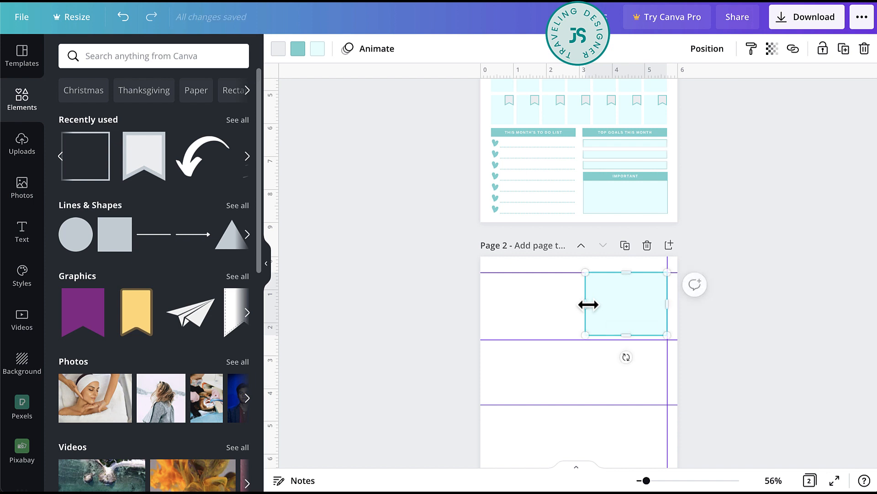
left_click(715, 359)
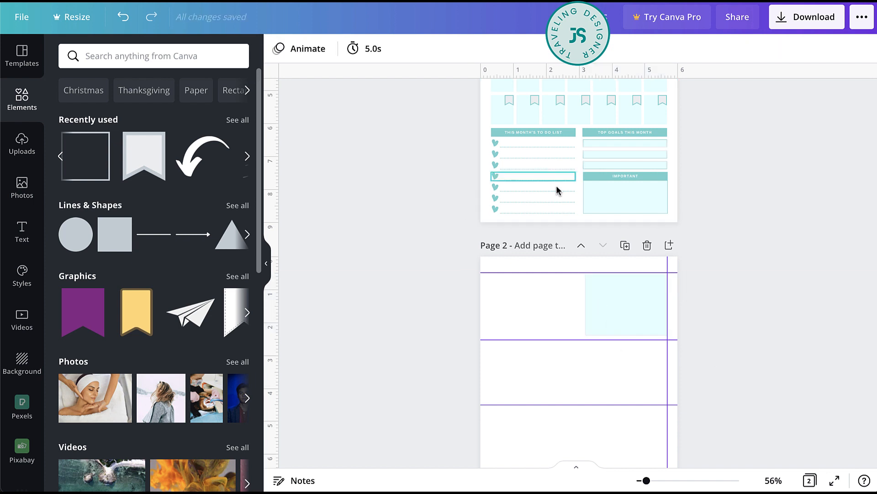
- Add a straight line along page 2's first horizontal guide and lengthen it to about 5.2 inches, ending at the vertical guide
left_click(541, 212)
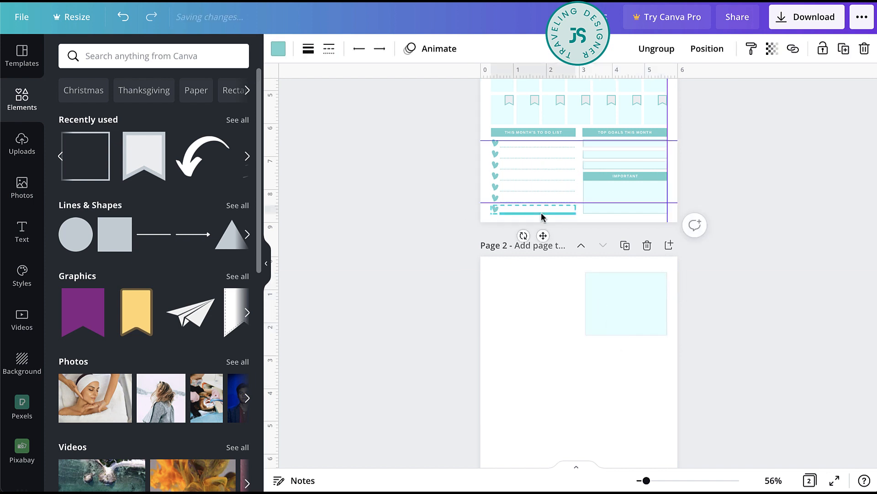
left_click(411, 98)
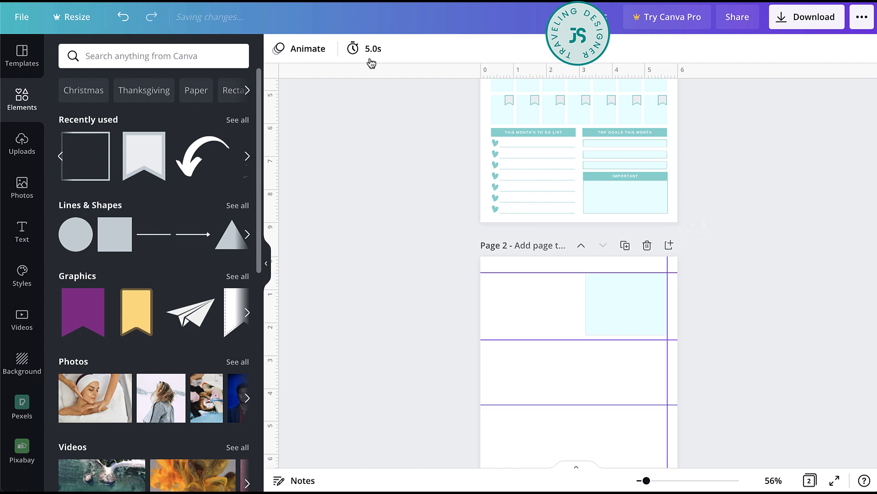
left_click(155, 238)
left_click_drag(585, 412, 539, 296)
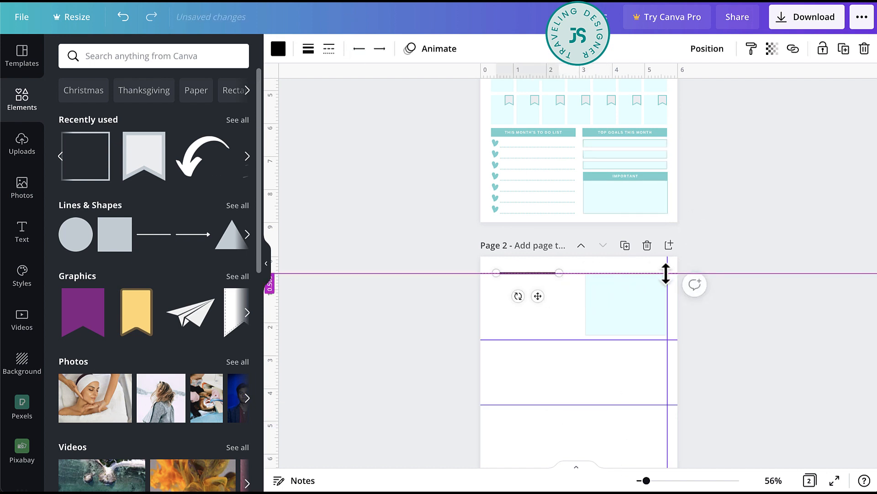
left_click_drag(665, 274, 667, 273)
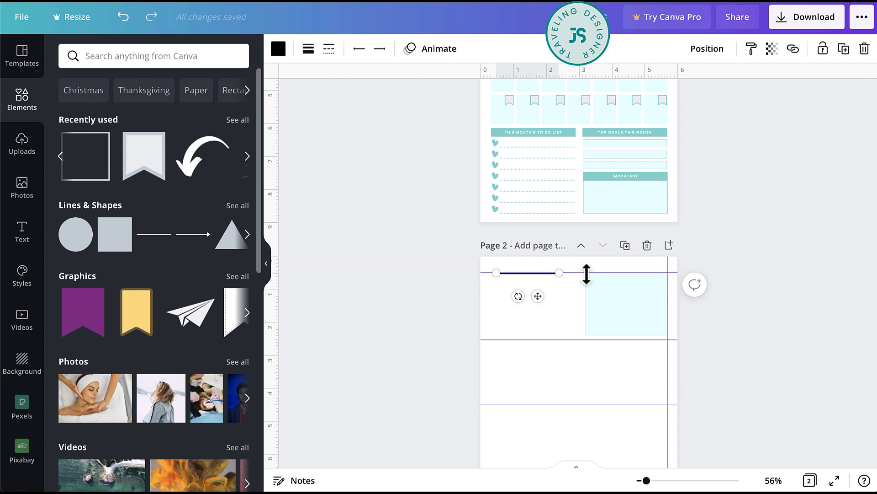
left_click_drag(560, 273, 668, 274)
- Recolor the new line on page 2 with the lighter teal from the document colors
left_click(310, 52)
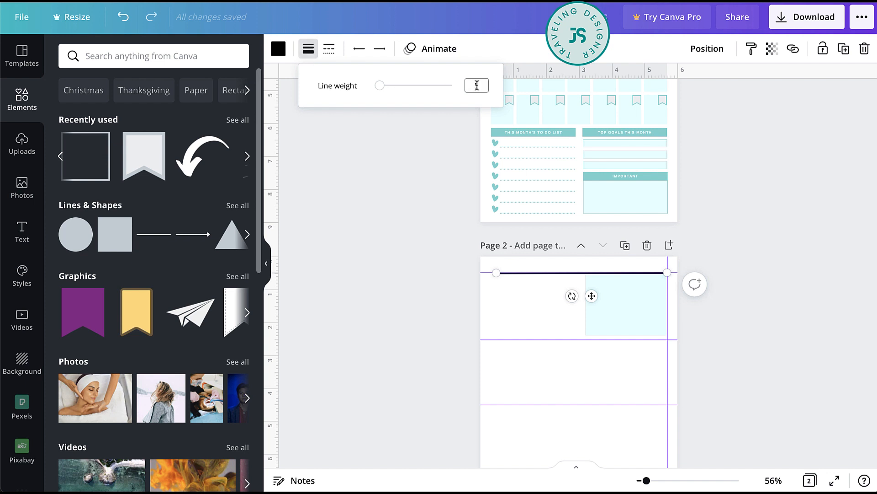
left_click(409, 209)
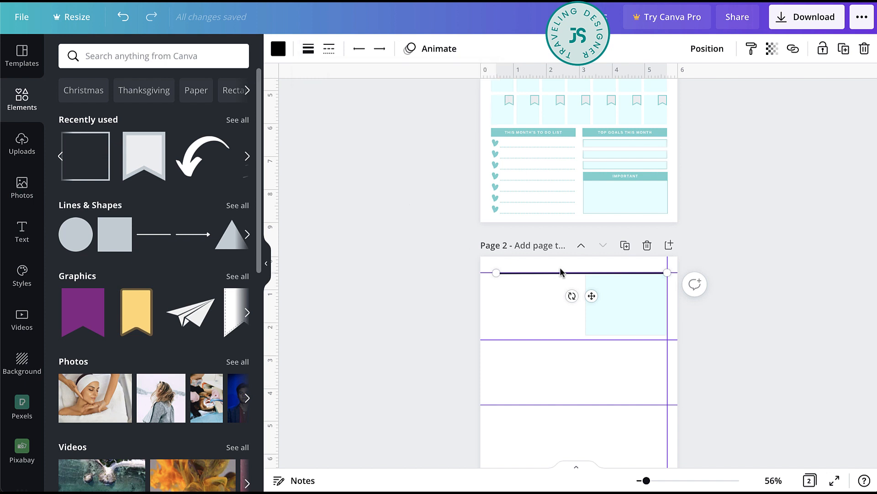
left_click(276, 47)
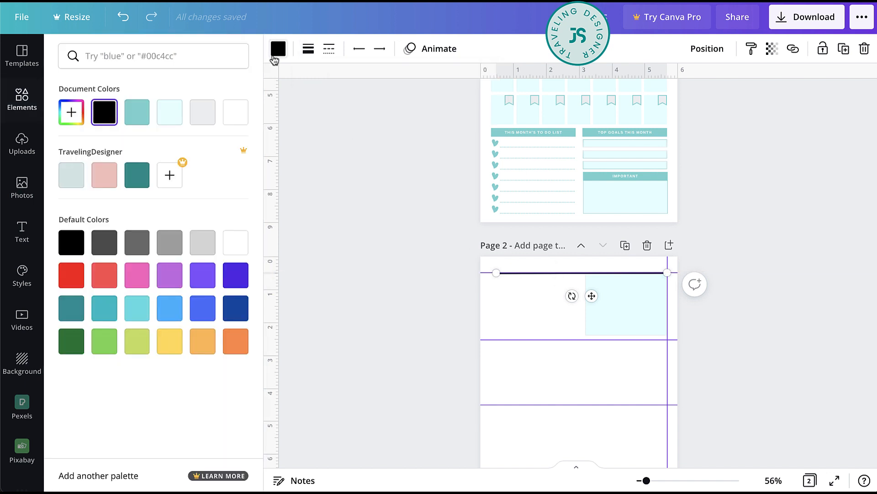
left_click(136, 113)
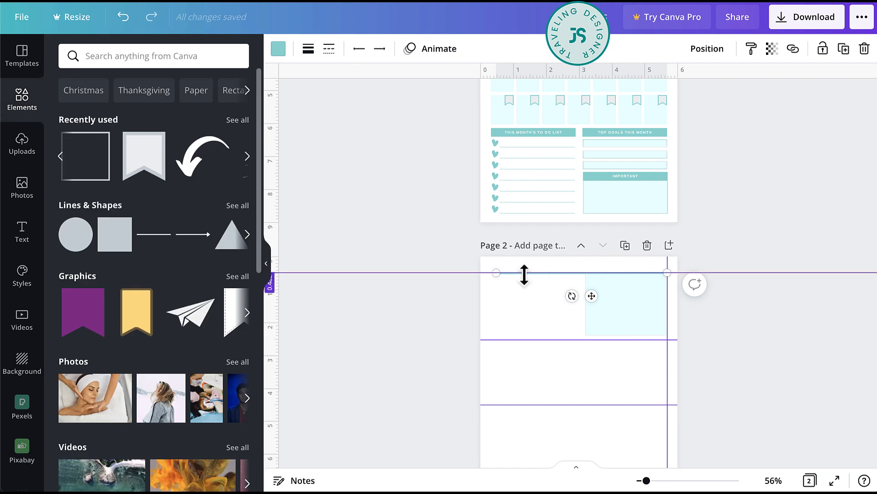
- Duplicate page 2's teal line just below the original and extend both lines leftward to about 5.3 inches wide
left_click(521, 281)
scroll(521, 275, "up", 4)
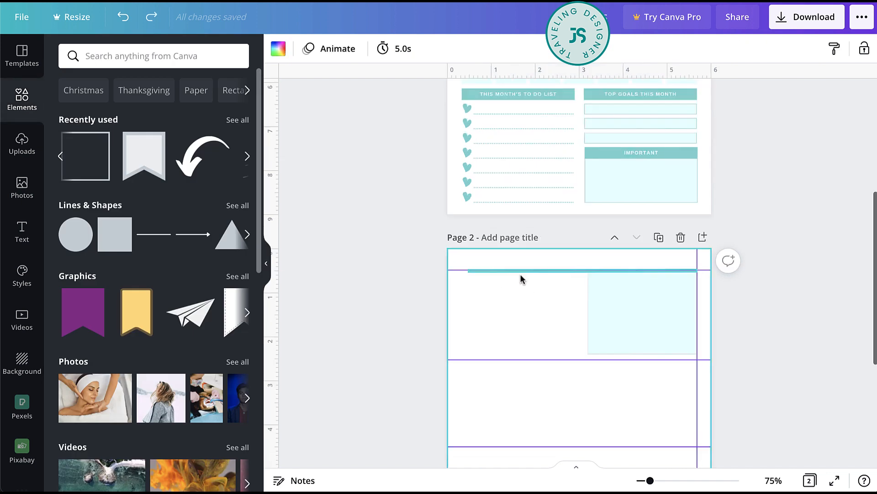
left_click(434, 265)
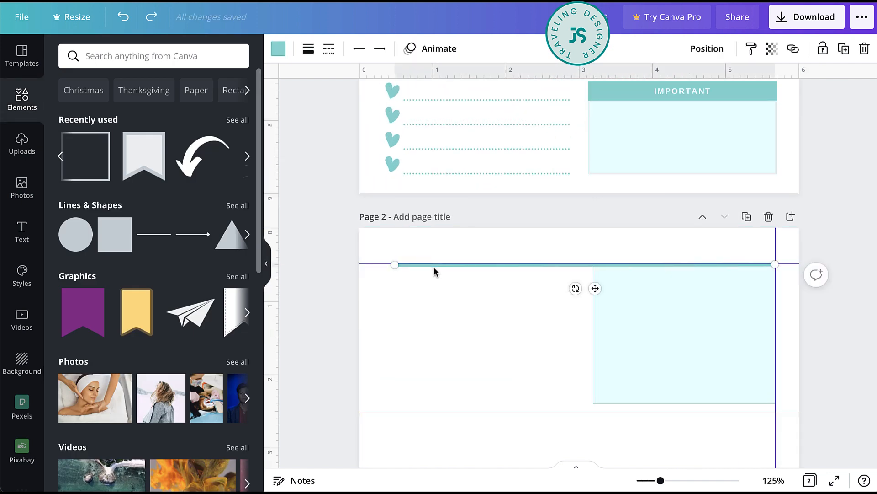
left_click_drag(434, 269, 435, 288)
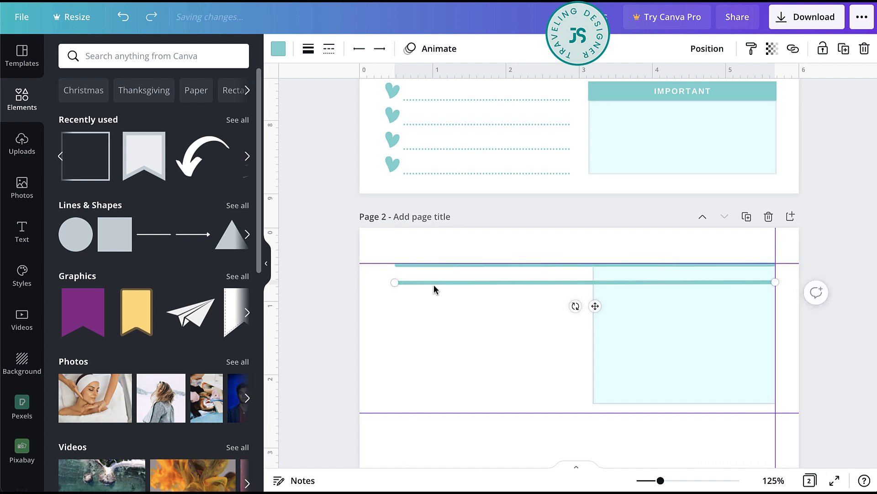
left_click(401, 263, "shift")
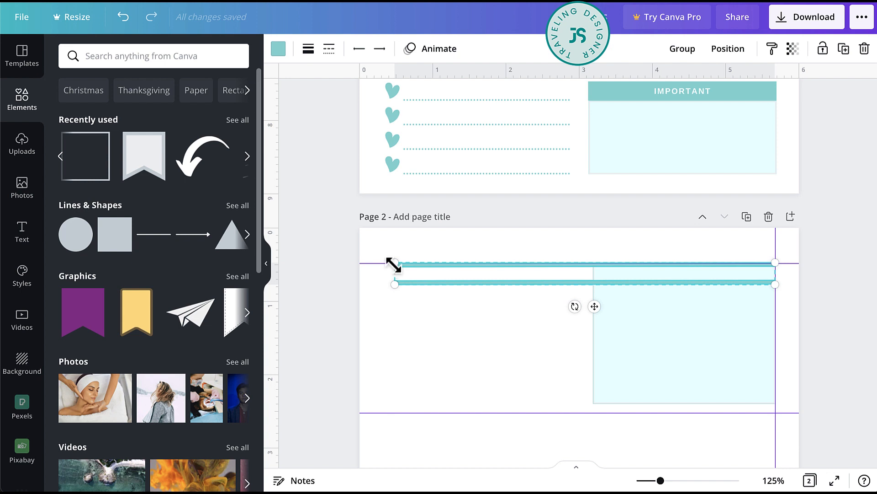
left_click_drag(388, 264, 383, 265)
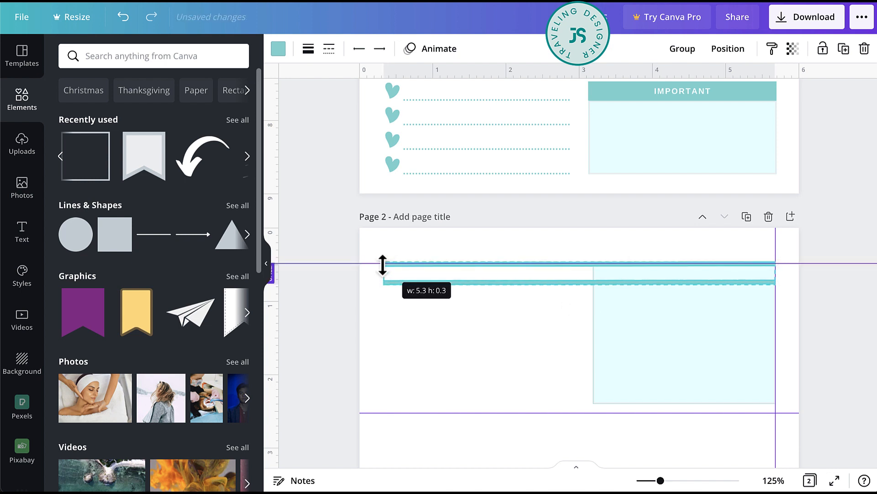
left_click(404, 256)
- Shorten the lower teal line on page 2 so it ends at the left edge of the light box
left_click(399, 283)
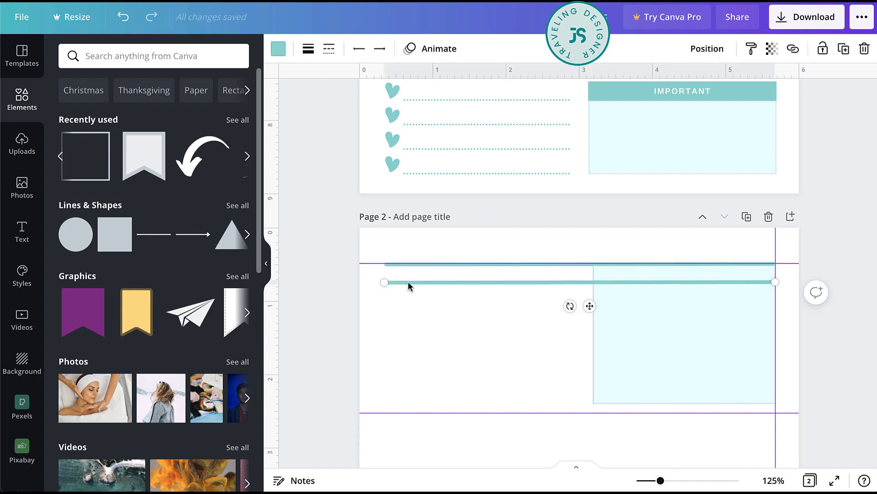
left_click_drag(777, 281, 595, 280)
left_click(561, 351)
left_click(578, 288)
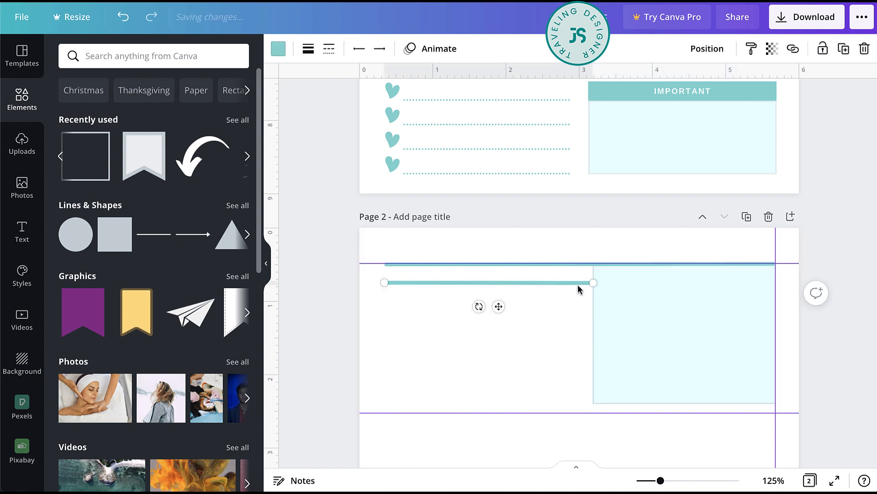
left_click_drag(593, 283, 593, 284)
- Set the line weight of both teal lines on page 2 to 2
left_click(541, 265, "shift")
left_click(309, 49)
left_click(476, 85)
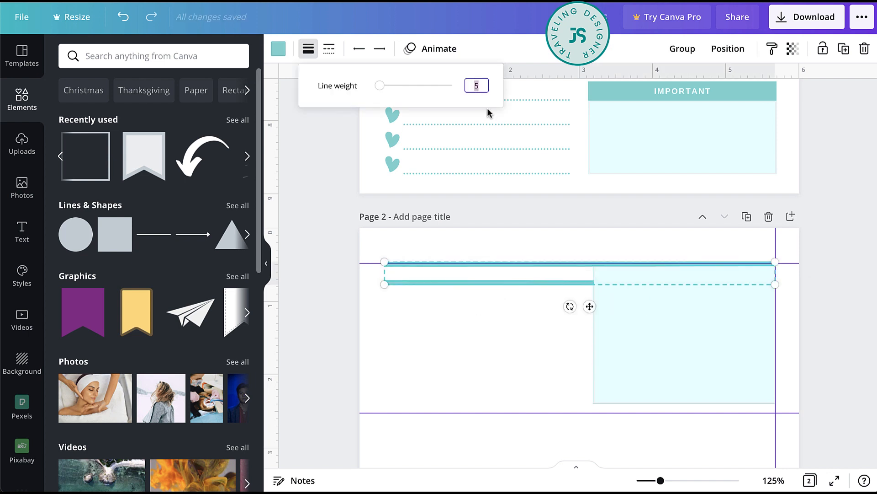
type("2")
key("Return")
left_click(488, 368)
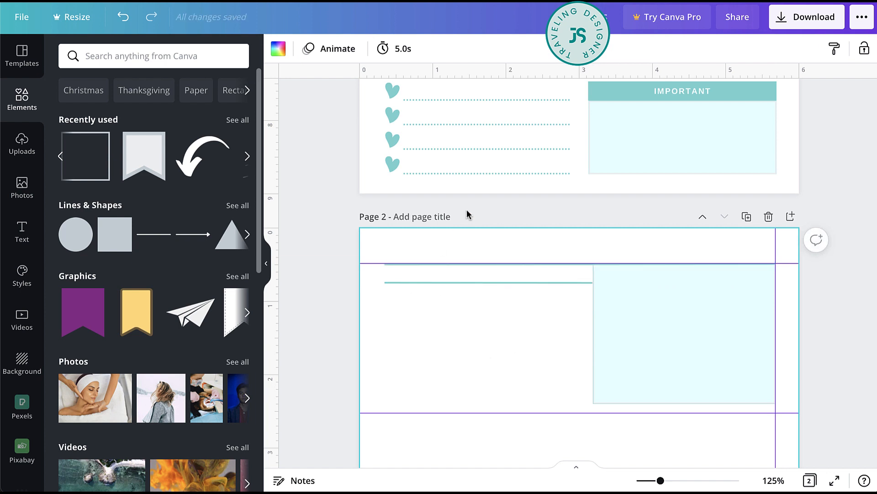
- Copy the THIS MONTH'S TO DO LIST heading onto page 2 and make it bold in the dark teal TravelingDesigner palette color
scroll(466, 212, "up", 4)
double_click(479, 173)
scroll(479, 173, "down", 5)
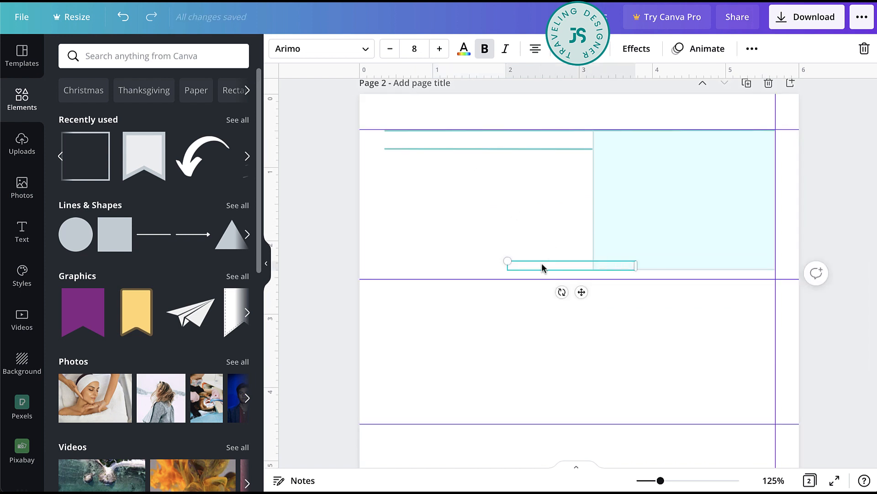
double_click(541, 266)
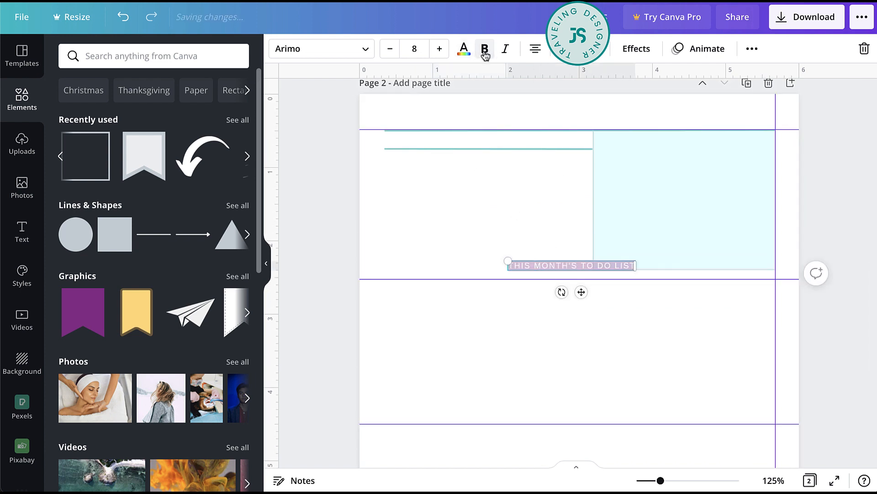
left_click(464, 49)
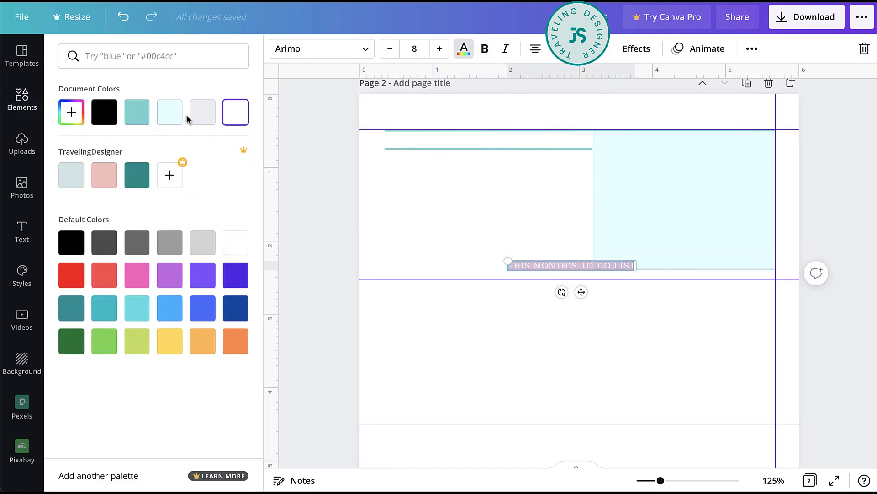
left_click(139, 174)
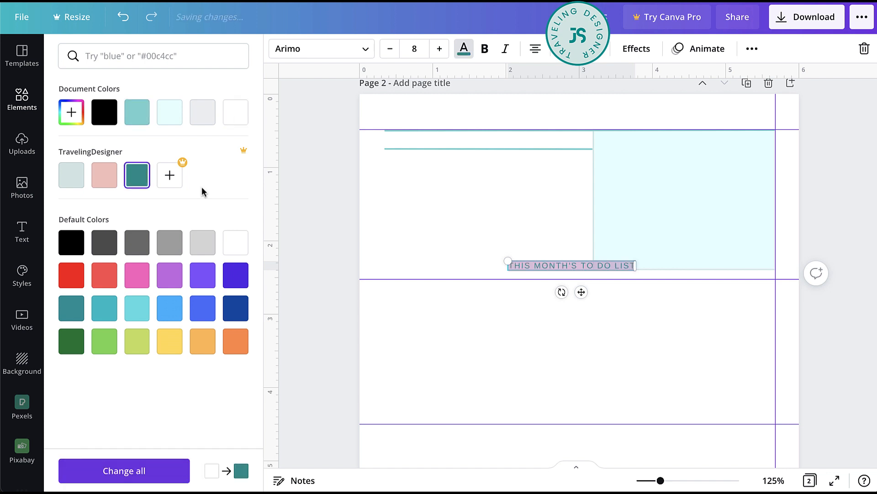
left_click(484, 49)
- Change the copied heading to WEEK 1 and place it between the two teal lines, at their left end
left_click_drag(581, 292, 463, 169)
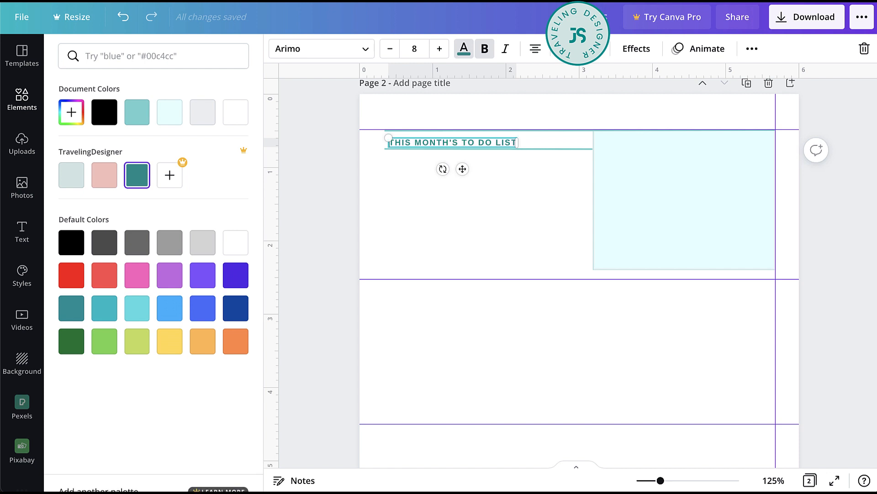
triple_click(491, 141)
type("WEE")
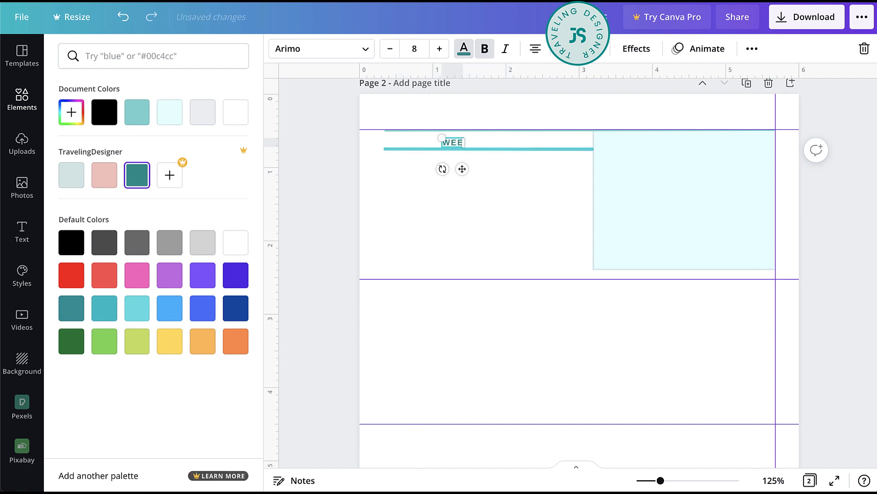
type("K 1")
left_click(509, 178)
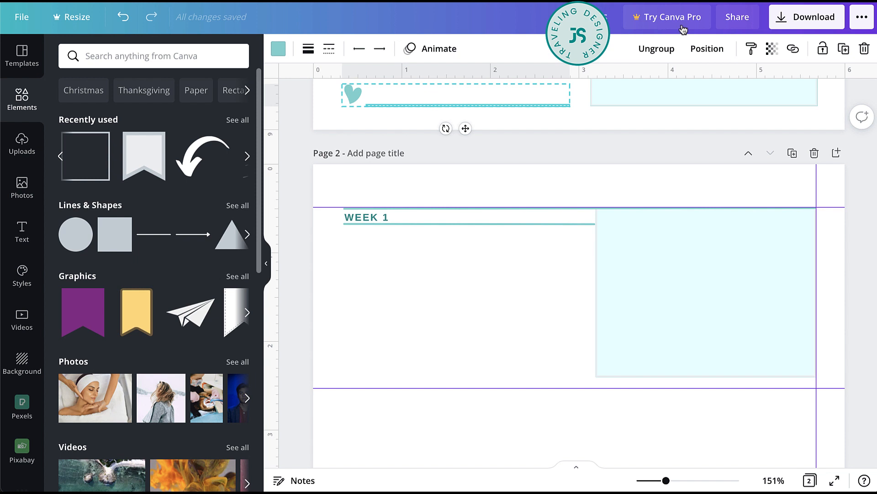
left_click(659, 49)
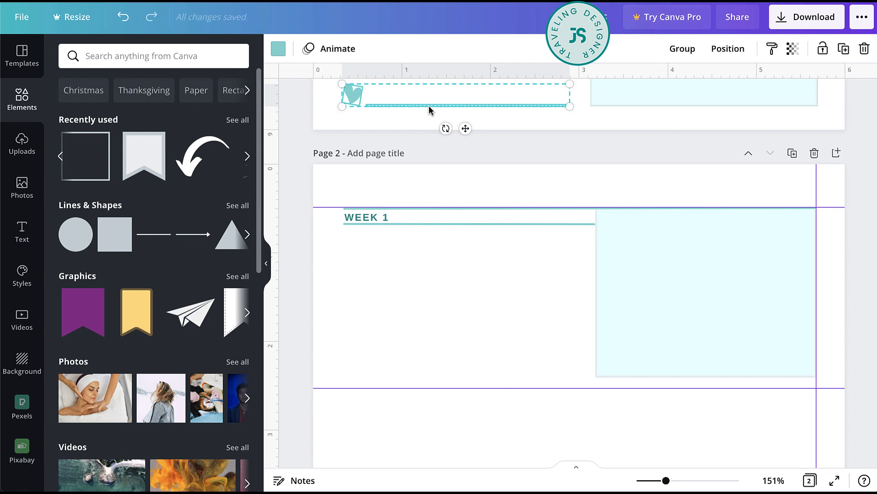
- Copy a dotted line from page 1 to below the WEEK 1 heading and lengthen it to the light box's left edge
left_click(509, 104)
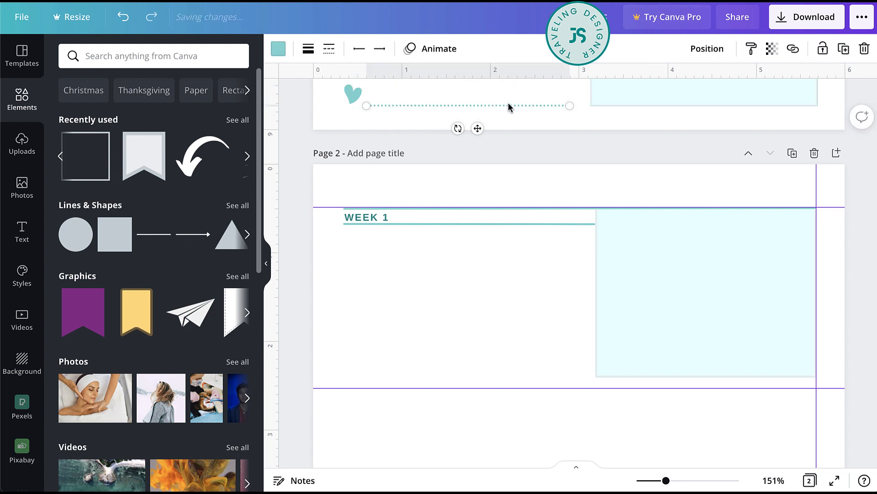
left_click_drag(473, 108, 411, 249)
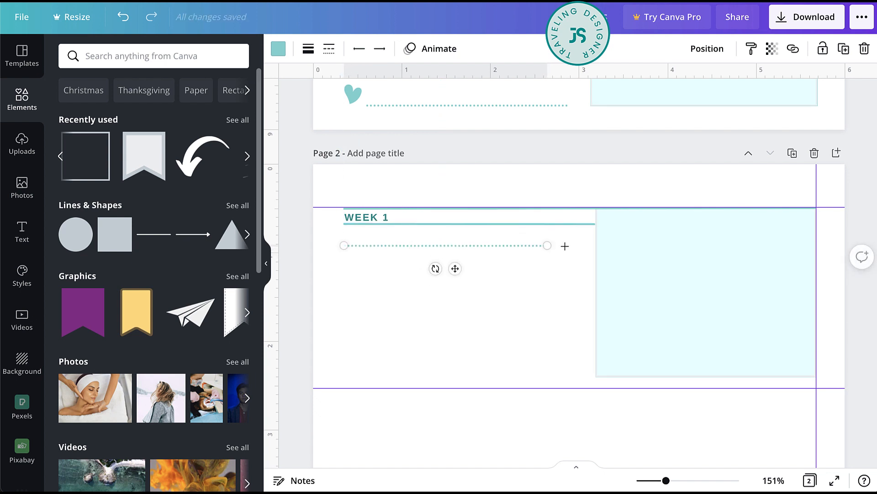
left_click_drag(565, 246, 594, 246)
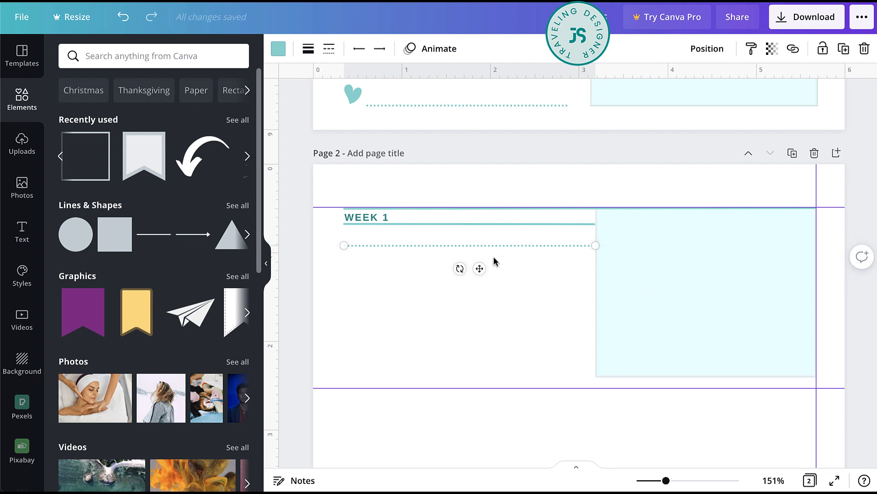
- Duplicate the dotted line down the WEEK 1 section to make six lines, and tidy up their spacing evenly
left_click_drag(478, 269, 471, 377)
left_click_drag(329, 239, 433, 380)
left_click(724, 50)
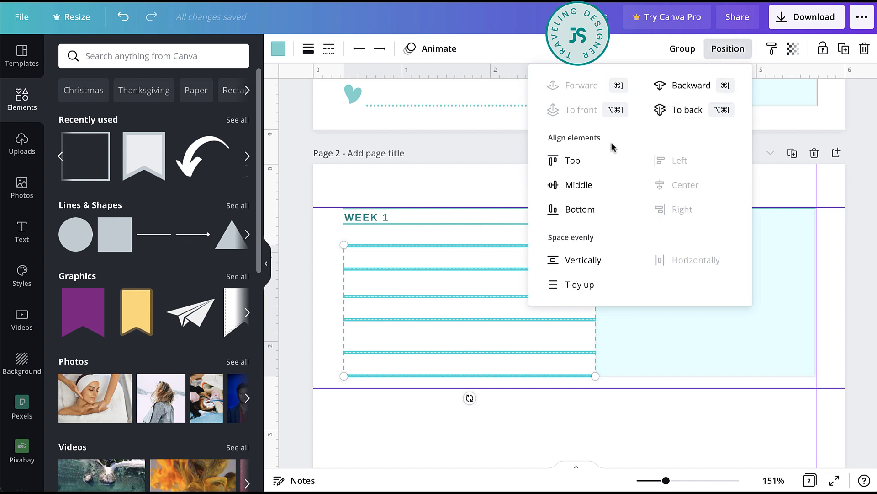
left_click(590, 283)
left_click(330, 286)
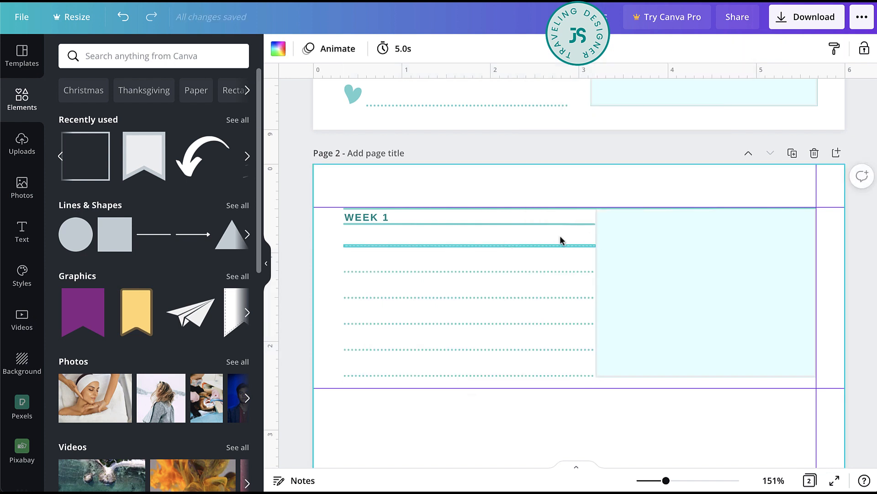
- Search the elements for STAR and add the solid star with rounded points to page 2
left_click(186, 59)
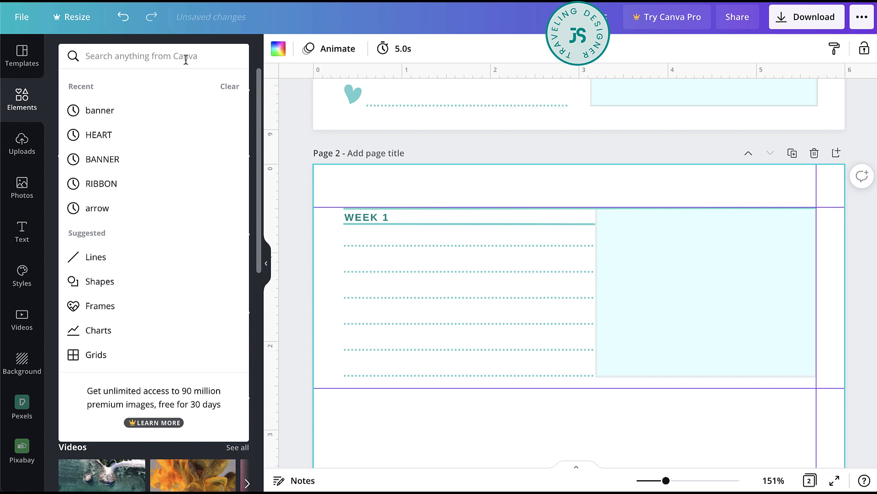
type("START")
key("Return")
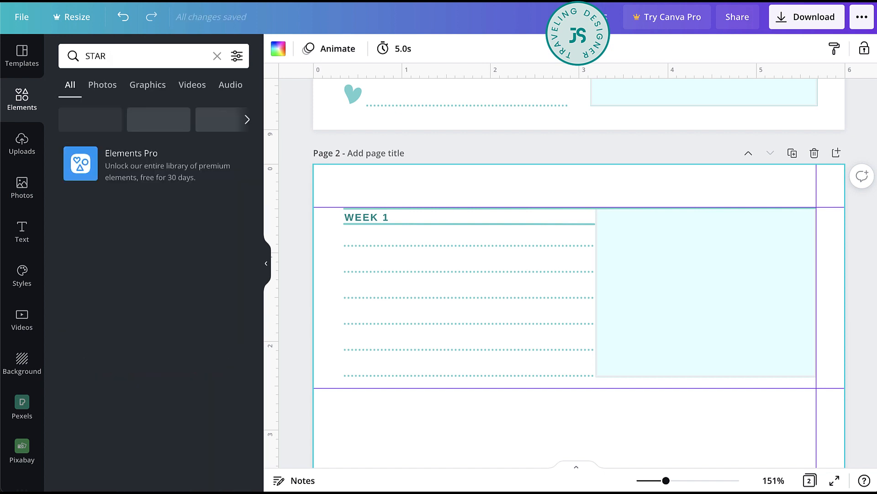
scroll(229, 275, "down", 2)
scroll(232, 278, "up", 2)
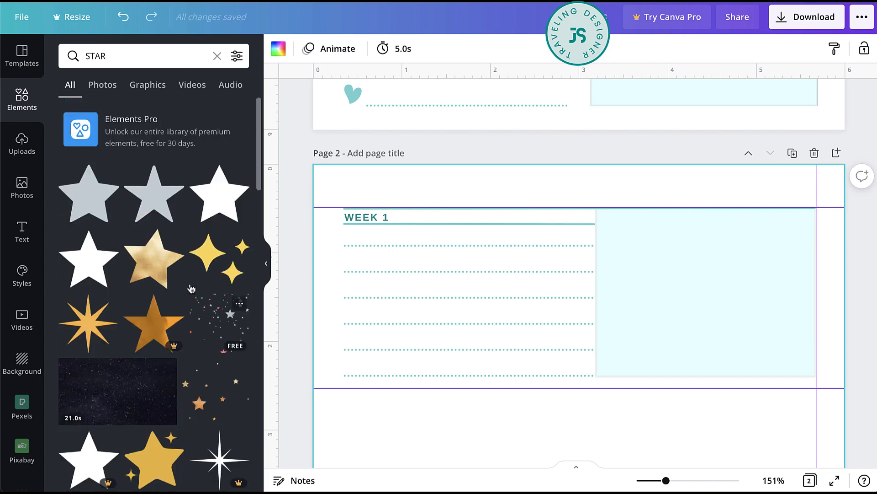
left_click(99, 215)
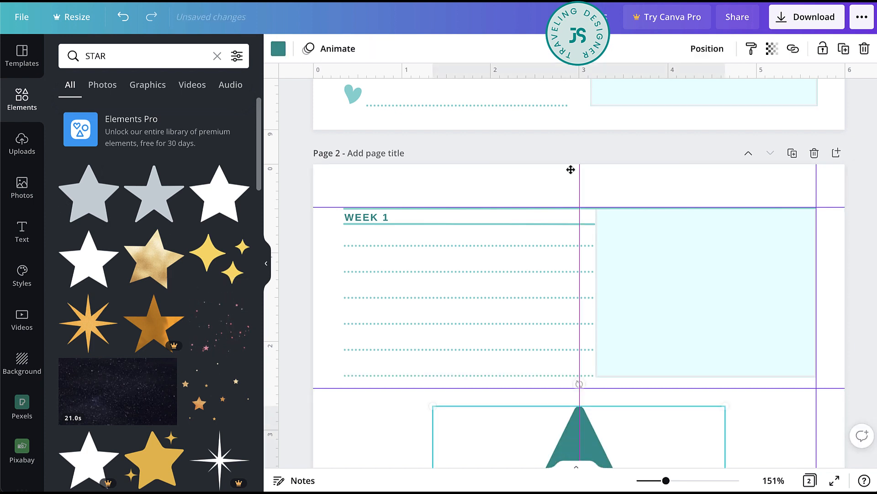
- Shrink the star to about 0.4 by 0.4 inches in the light box's upper-left corner and recolor it the lighter document teal
left_click_drag(571, 425, 571, 196)
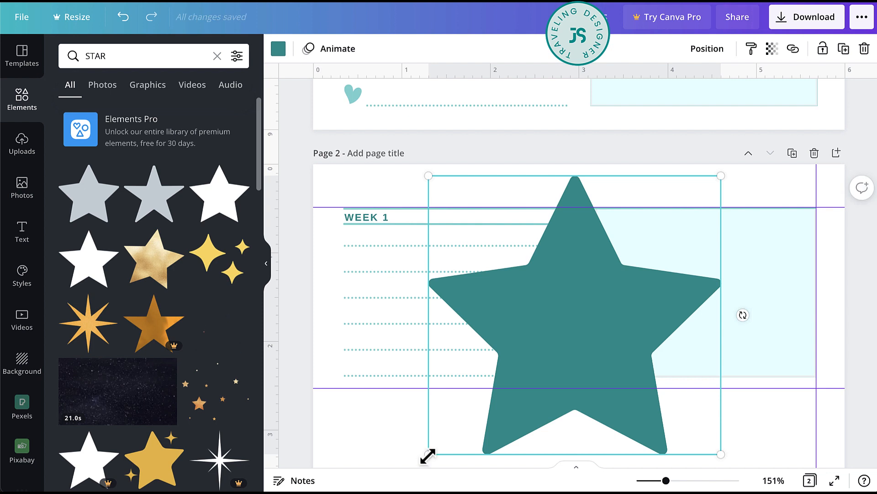
left_click_drag(427, 454, 677, 229)
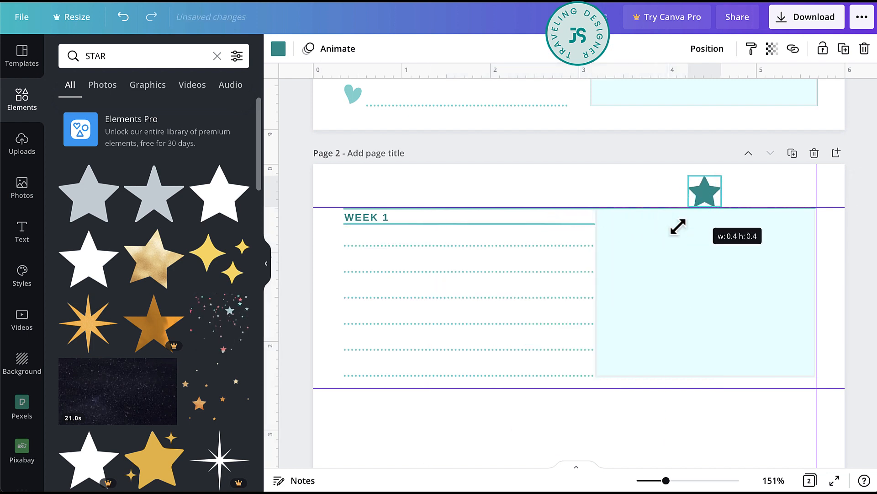
left_click_drag(703, 194, 618, 227)
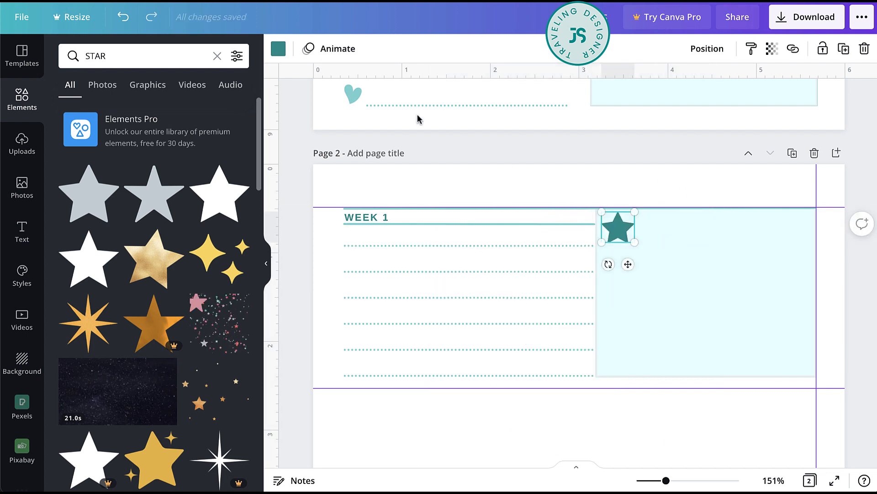
left_click(278, 48)
left_click(170, 112)
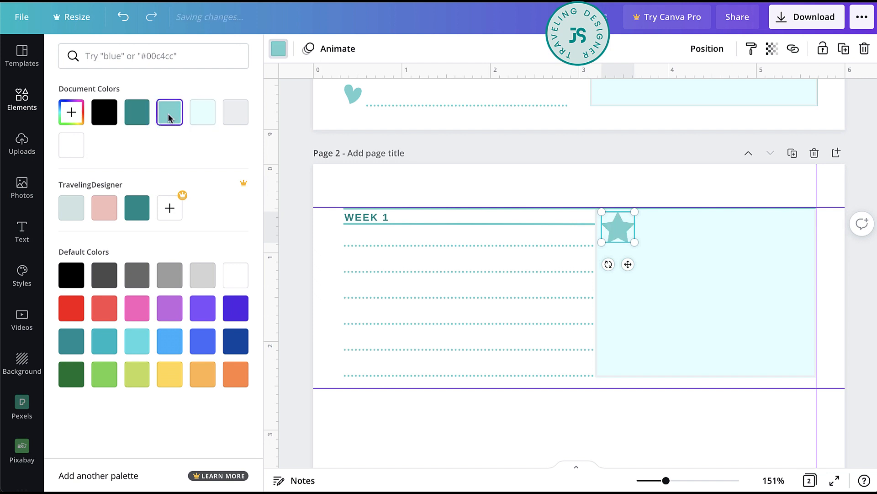
- Shrink the star further to about 0.2 inches and duplicate it down the light box's left side into a column of six
left_click_drag(635, 242, 613, 273)
left_click_drag(613, 273, 612, 358)
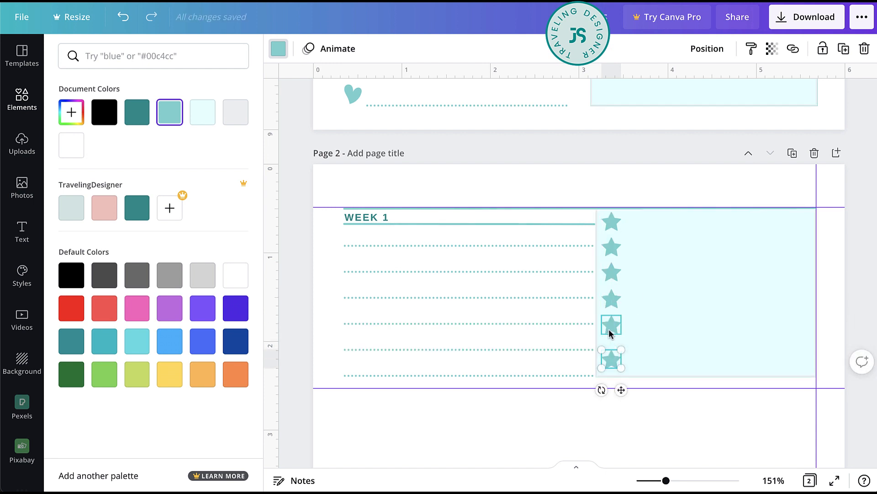
- Select all six stars in the light box and tidy up their vertical spacing evenly
left_click(611, 328, "shift")
left_click(612, 299, "shift")
left_click(612, 273, "shift")
left_click(612, 249, "shift")
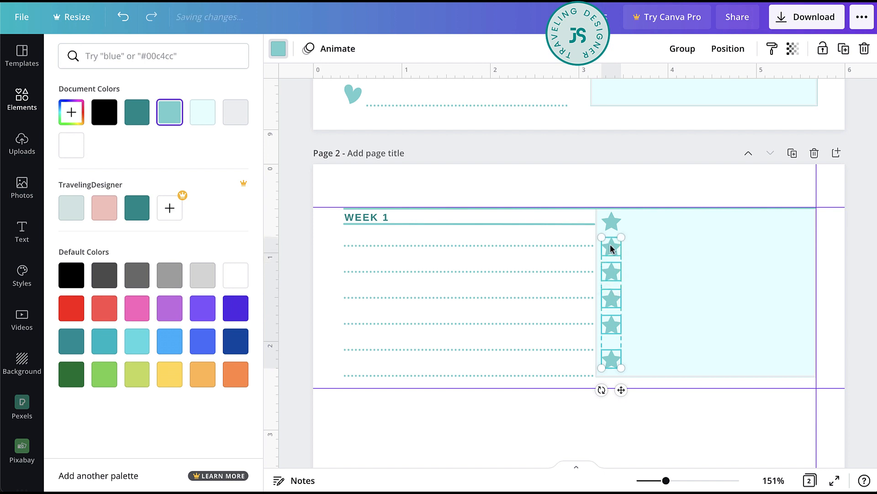
left_click(611, 222, "shift")
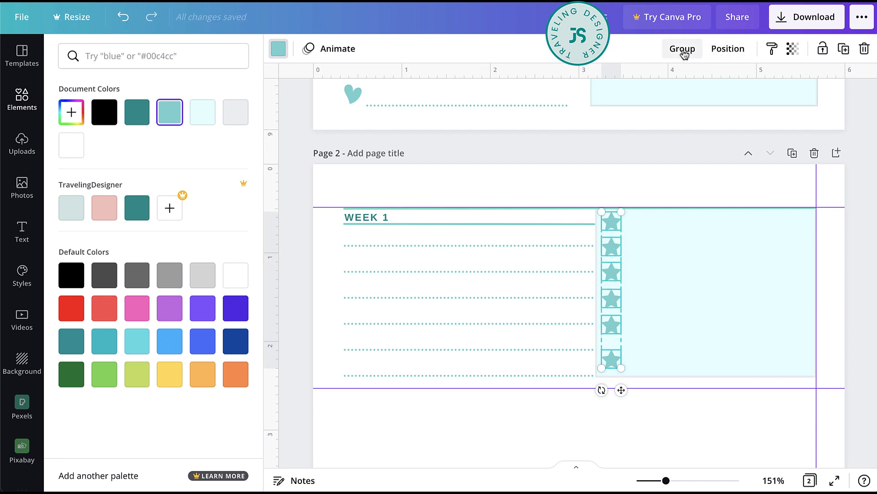
left_click(728, 48)
left_click(590, 285)
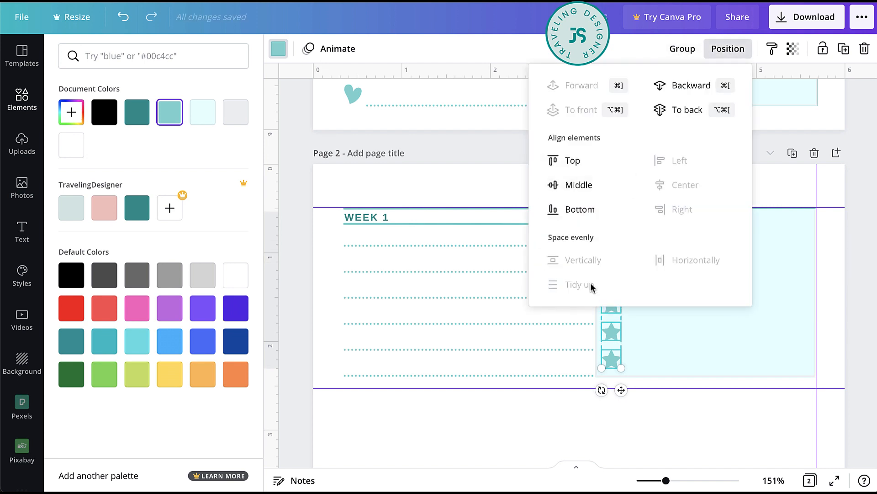
left_click(847, 346)
scroll(809, 313, "down", 2)
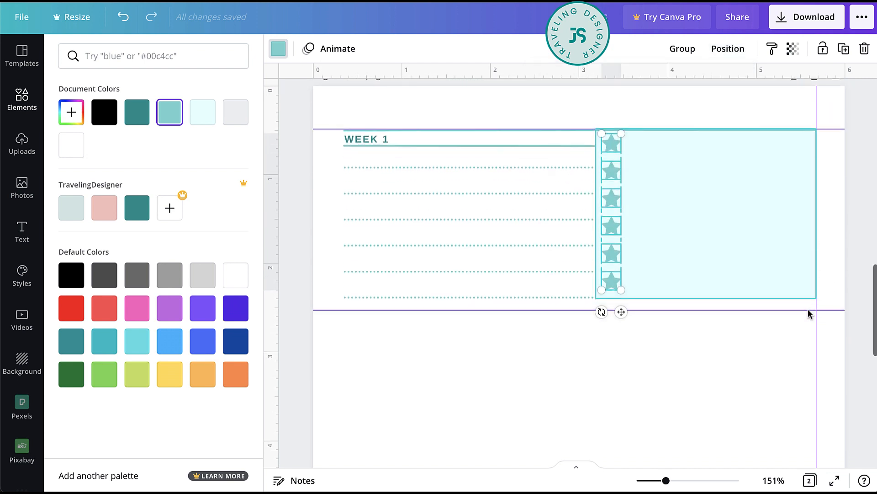
- Duplicate the whole WEEK 1 section, including its lines, light box and stars, and align the copy's top with the next horizontal guide
scroll(808, 310, "down", 1)
key("super+minus")
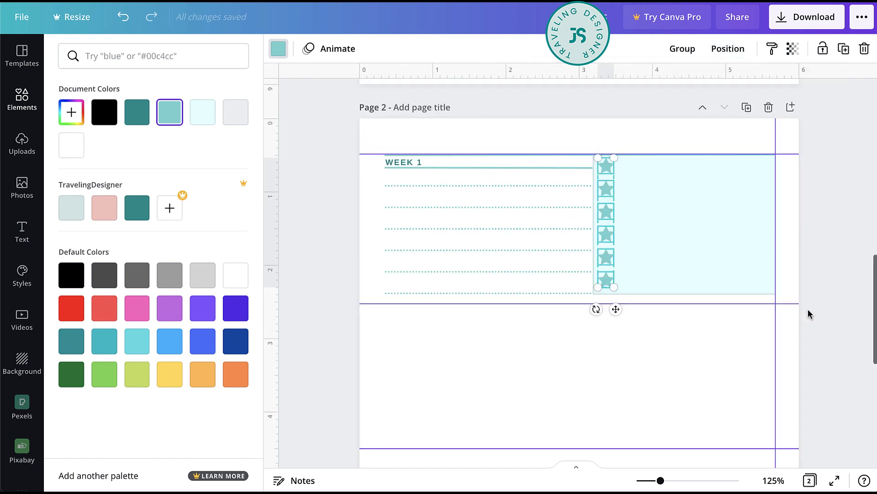
left_click(834, 260)
left_click_drag(802, 162, 374, 298)
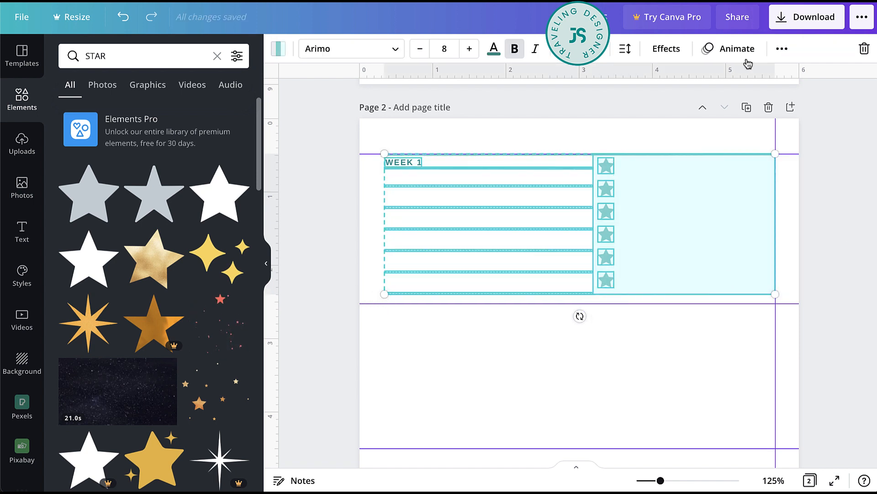
left_click(811, 211)
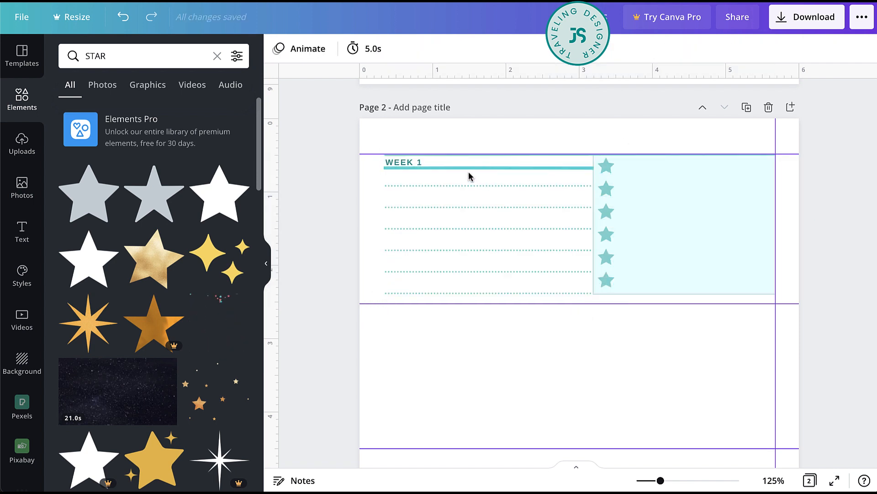
left_click_drag(368, 161, 405, 156)
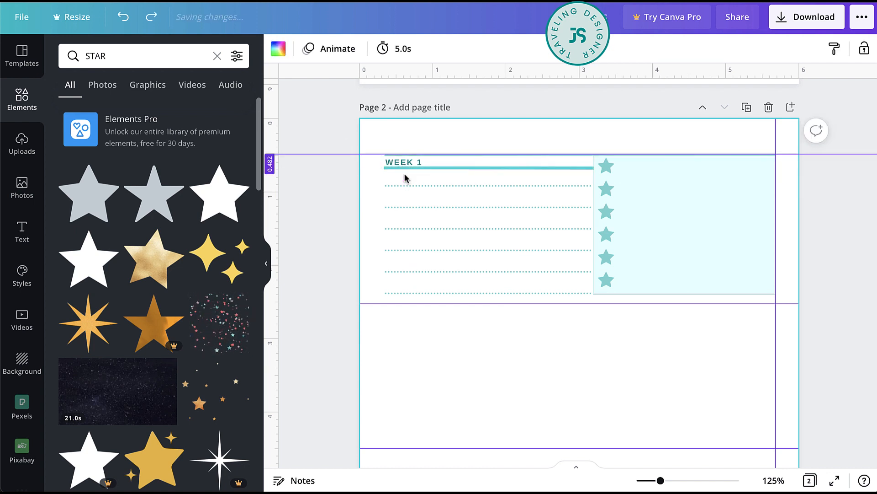
left_click_drag(788, 158, 397, 297)
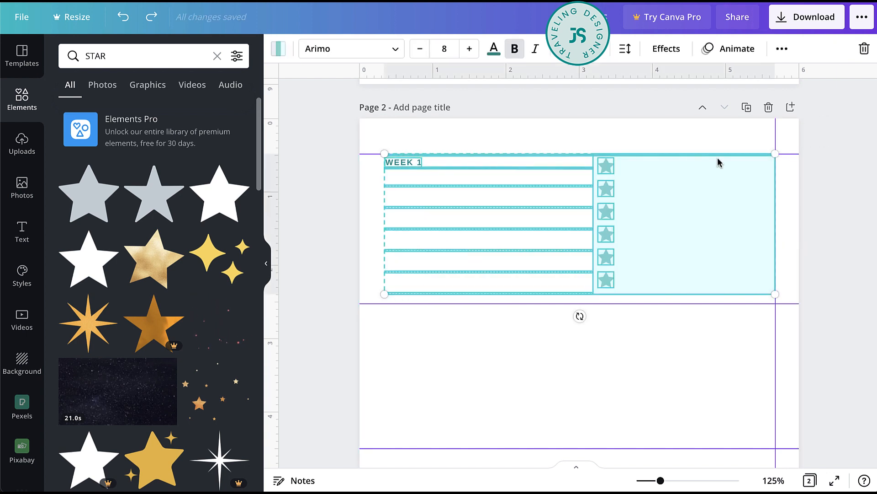
key("alt")
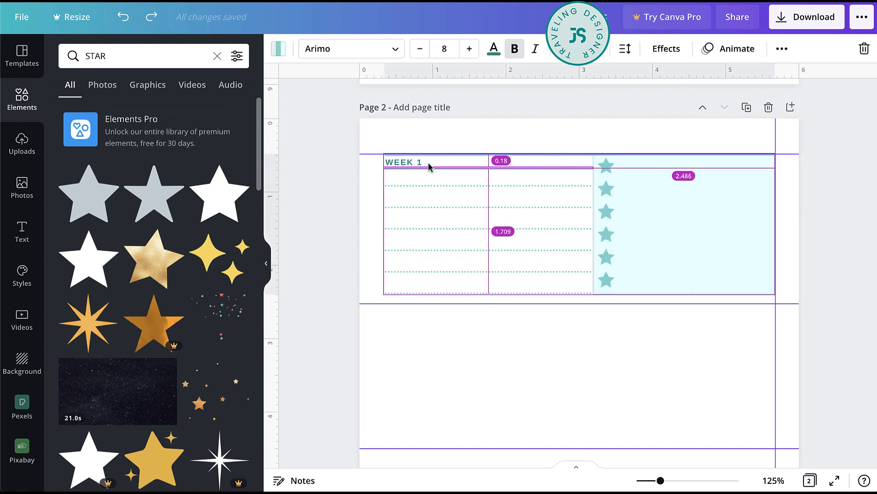
mouse_move(409, 314)
left_mouse_down()
mouse_move(403, 321)
mouse_move(407, 309)
left_mouse_up()
scroll(405, 314, "down", 5)
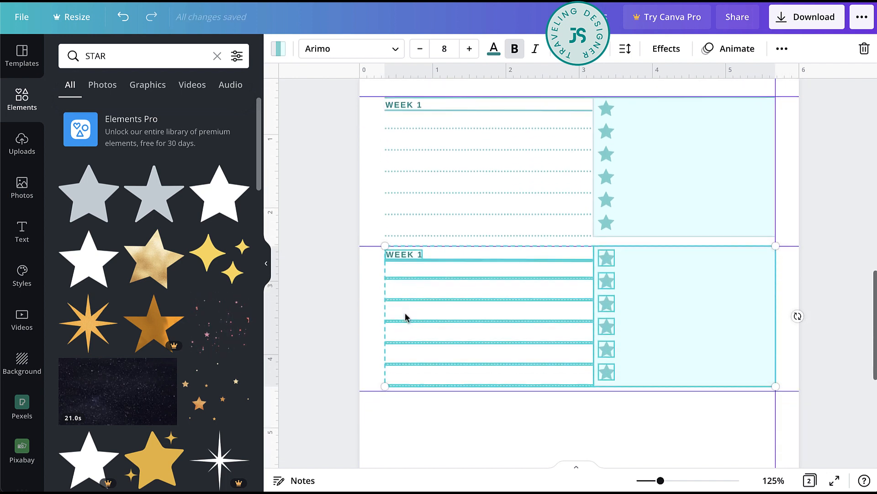
- Change the heading of the second section to WEEK 2
key("alt")
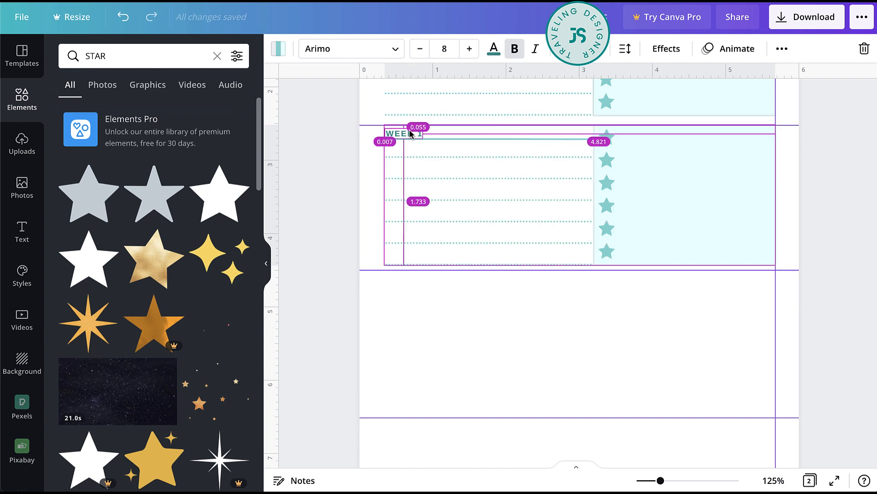
left_click(795, 194)
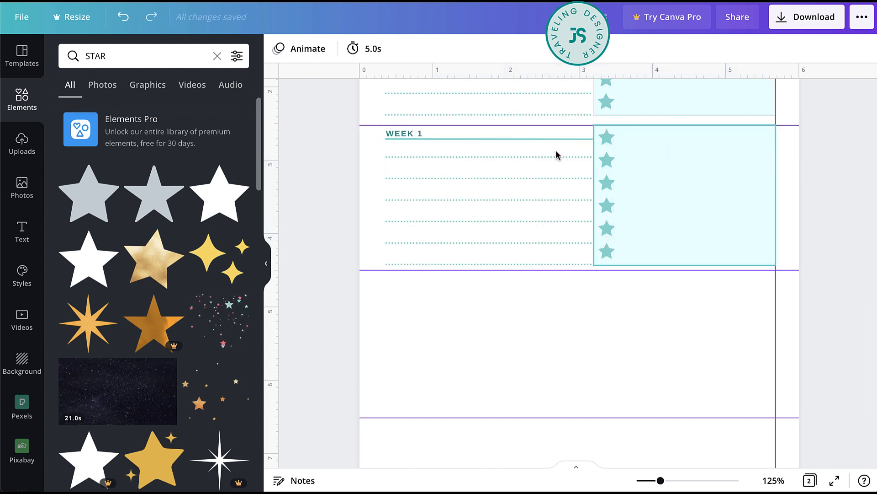
left_click(410, 136)
double_click(410, 134)
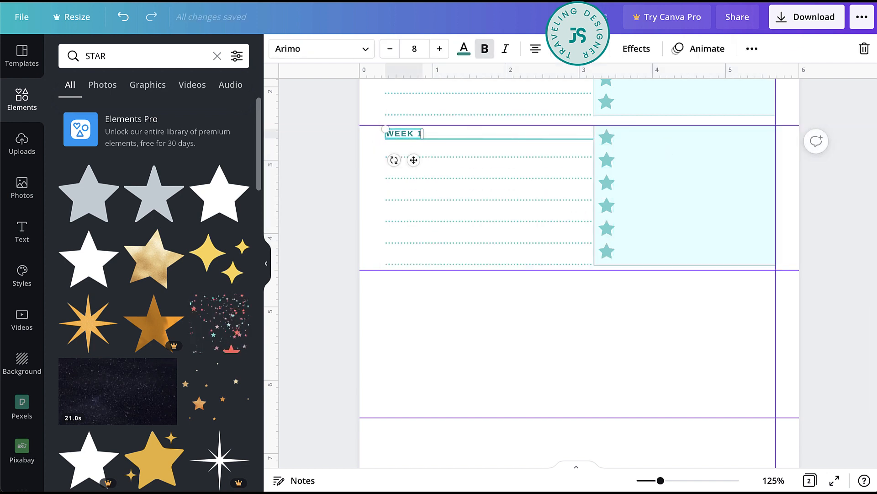
key("BackSpace")
type("2")
left_click(348, 186)
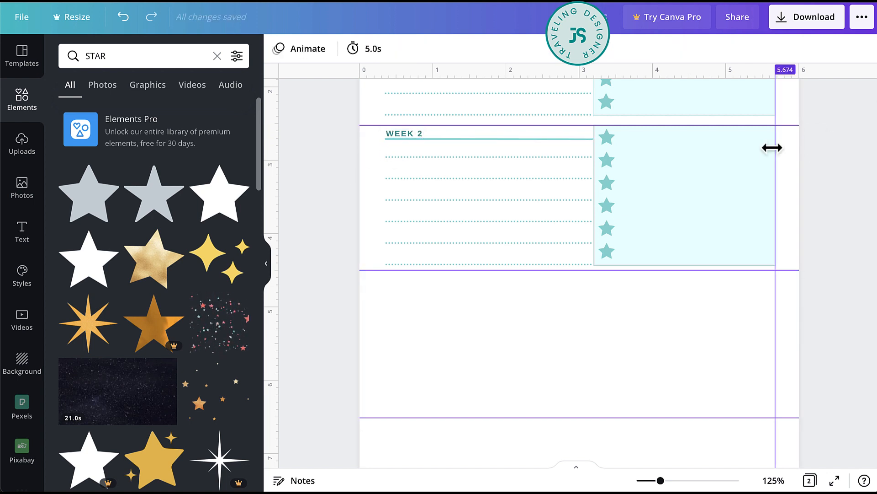
- Remove the horizontal guide above WEEK 1 and duplicate the teal line there to the top edge of the WEEK 2 section
scroll(758, 157, "up", 3)
scroll(758, 159, "up", 2)
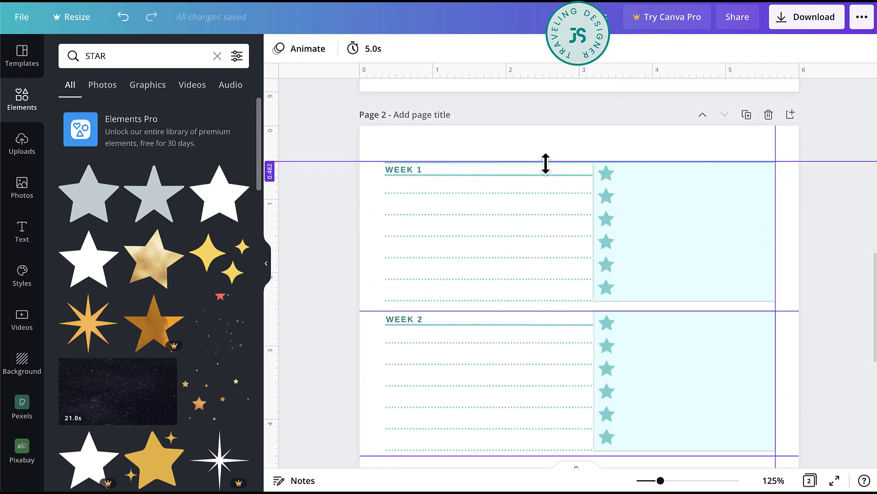
left_click_drag(374, 162, 371, 106)
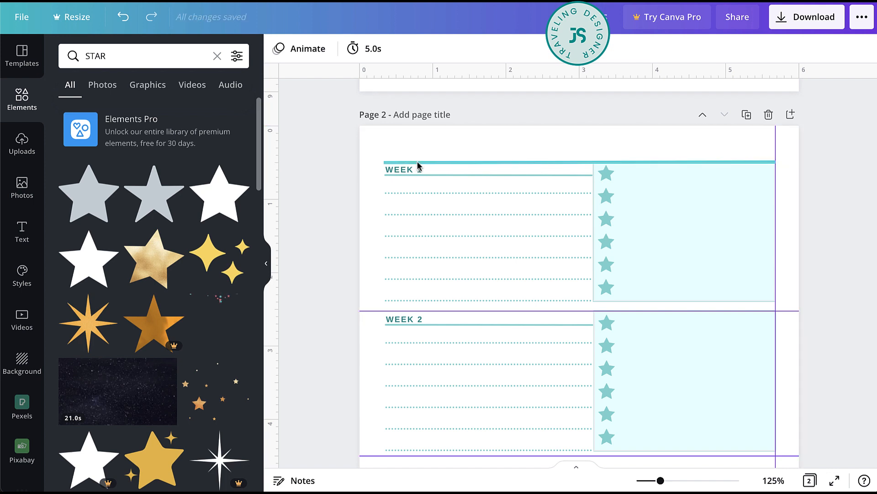
left_click_drag(415, 166, 415, 311)
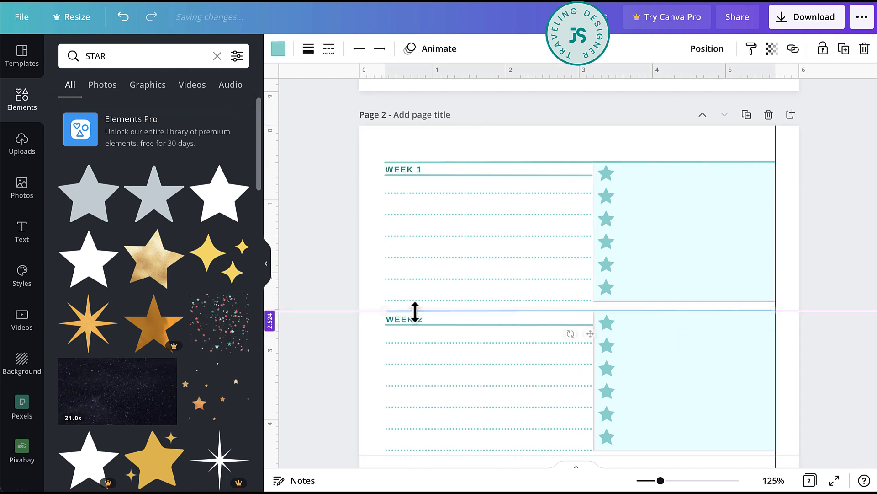
- Duplicate the complete WEEK 1 section twice below WEEK 2, aligning each copy's top with the next horizontal guide
left_click_drag(379, 159, 699, 307)
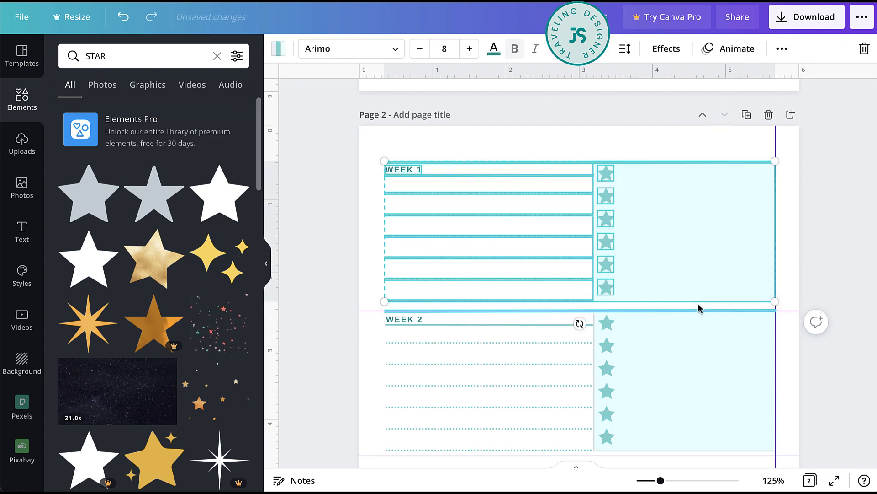
scroll(635, 167, "down", 3)
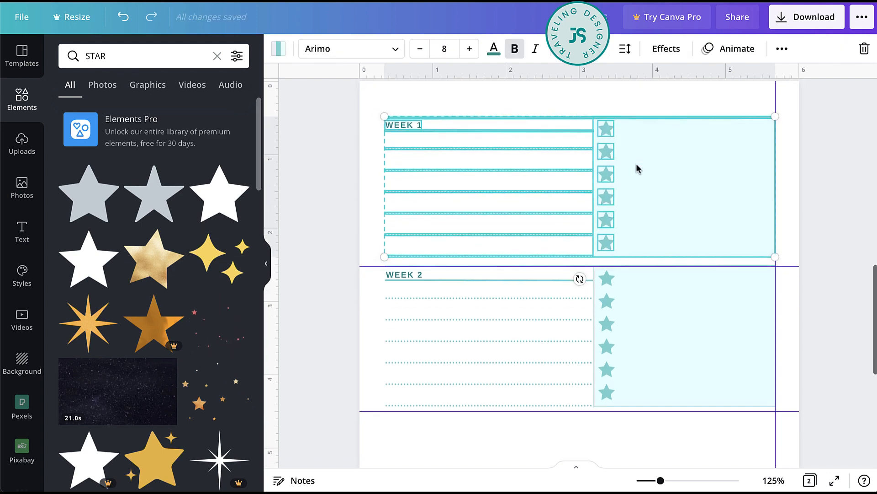
left_click_drag(604, 358, 607, 435)
scroll(607, 435, "down", 5)
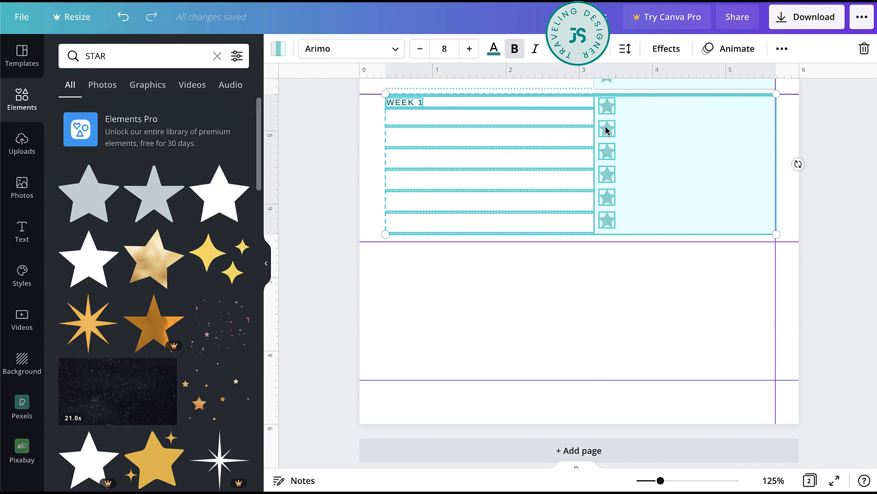
left_click_drag(606, 131, 604, 277)
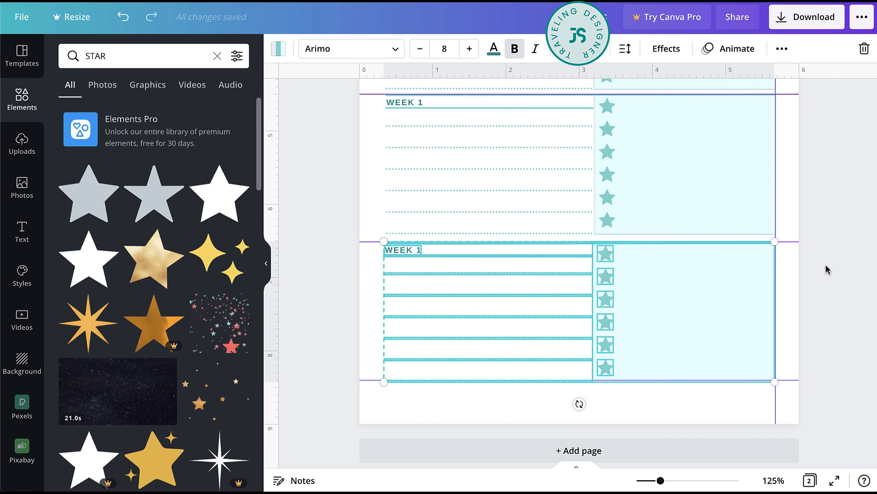
left_click(357, 269)
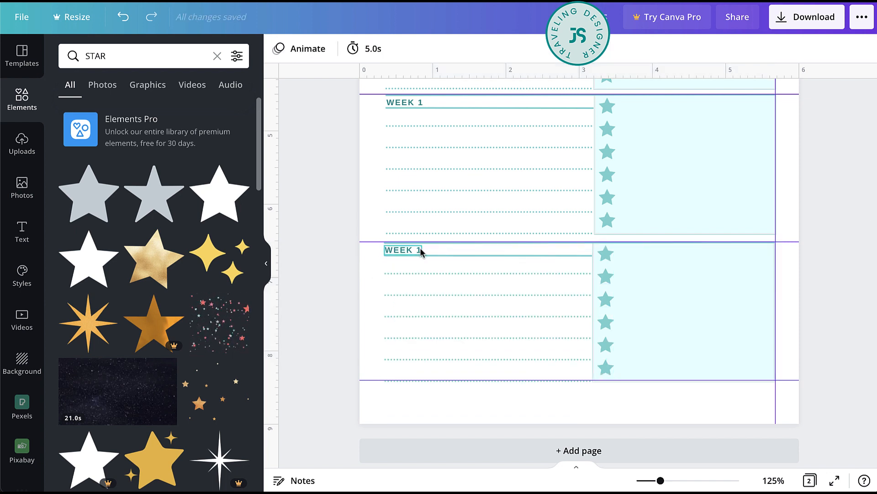
- Change the last section's heading to WEEK 4 and the heading of the section above it to WEEK 3
left_click(419, 251)
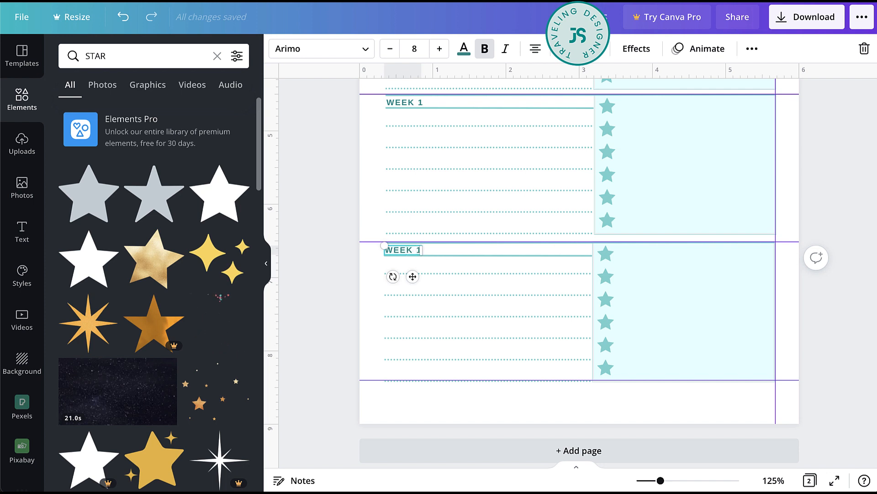
key("BackSpace")
type("4")
left_click(414, 101)
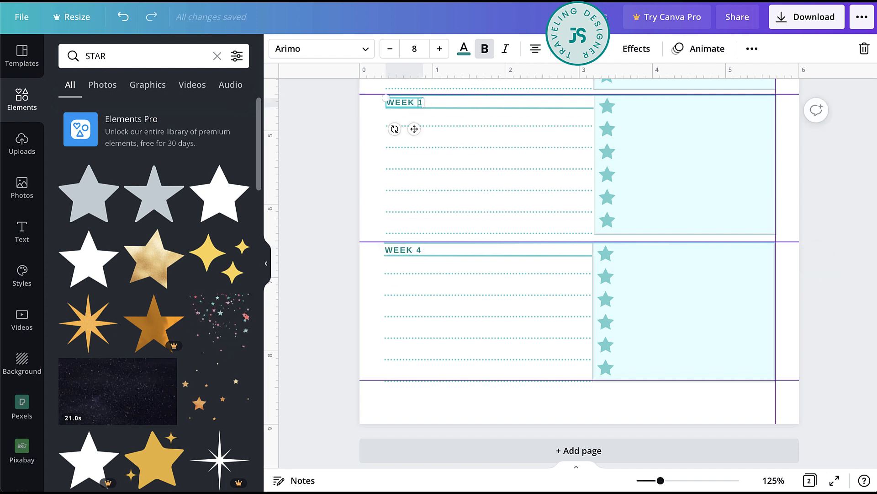
key("BackSpace")
type("3")
left_click(344, 148)
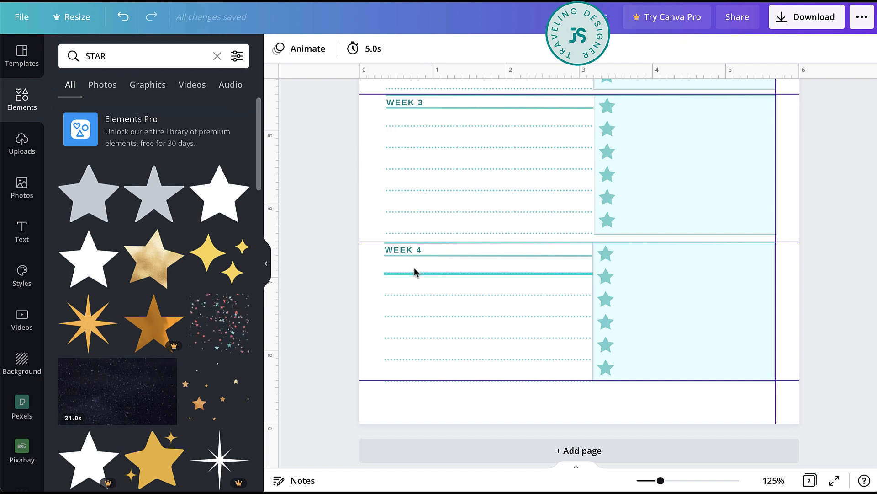
- Review both planner pages in full-screen view and in the zoomed-out editor
scroll(415, 270, "up", 10)
scroll(414, 272, "down", 5)
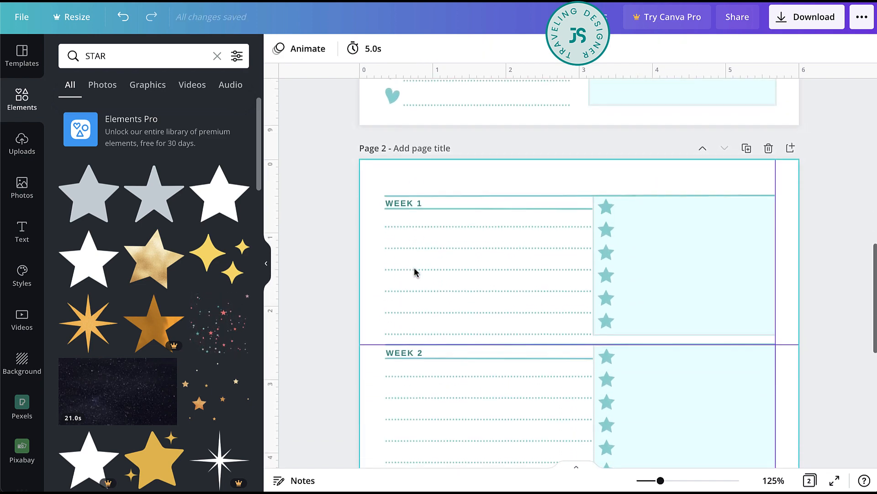
left_click(415, 271)
left_click(836, 330)
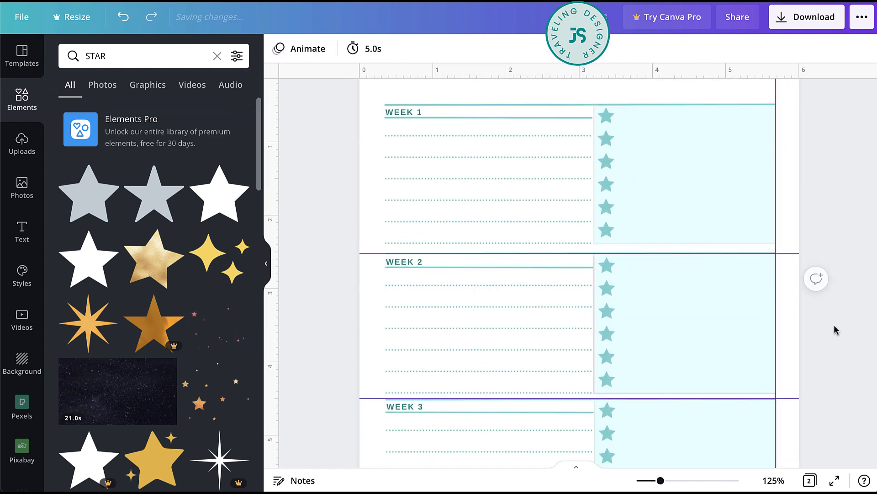
left_click(649, 481)
left_click(838, 481)
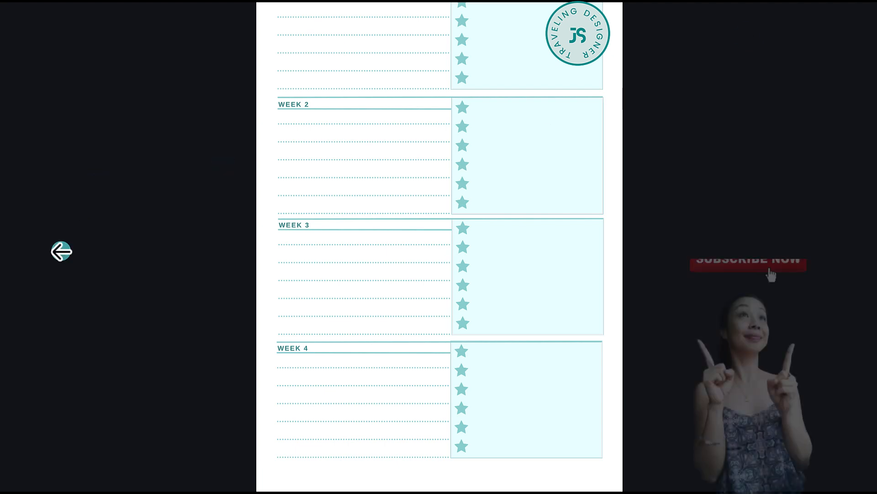
left_click(62, 252)
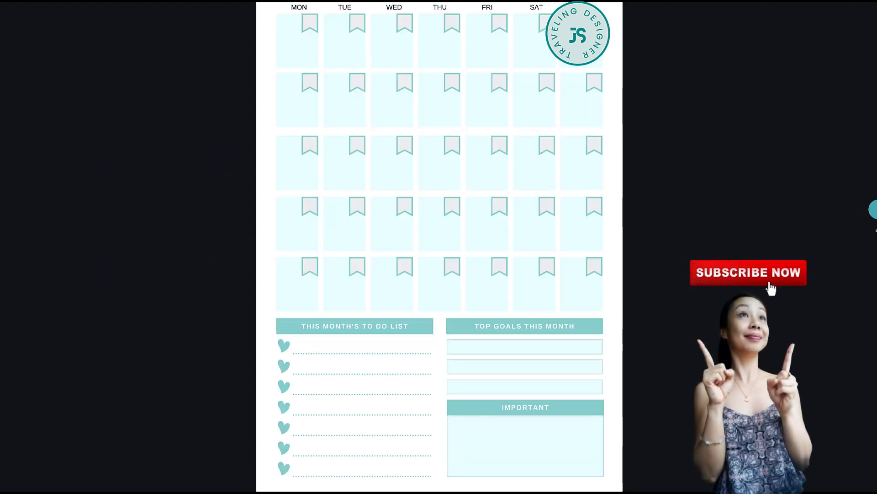
left_click(814, 222)
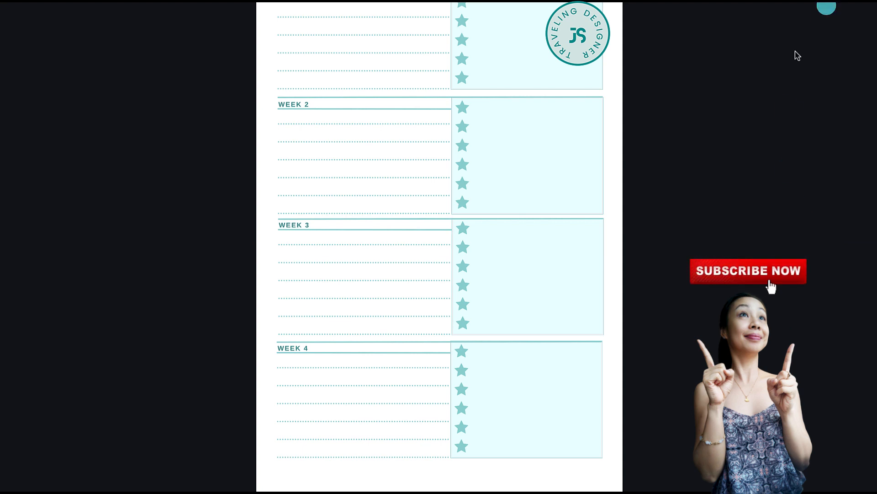
scroll(787, 74, "up", 1)
scroll(787, 75, "up", 1)
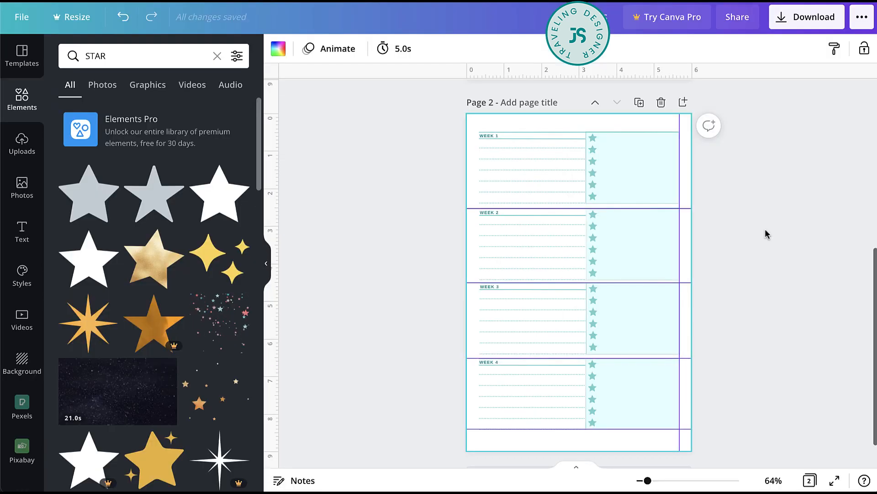
scroll(767, 234, "up", 10)
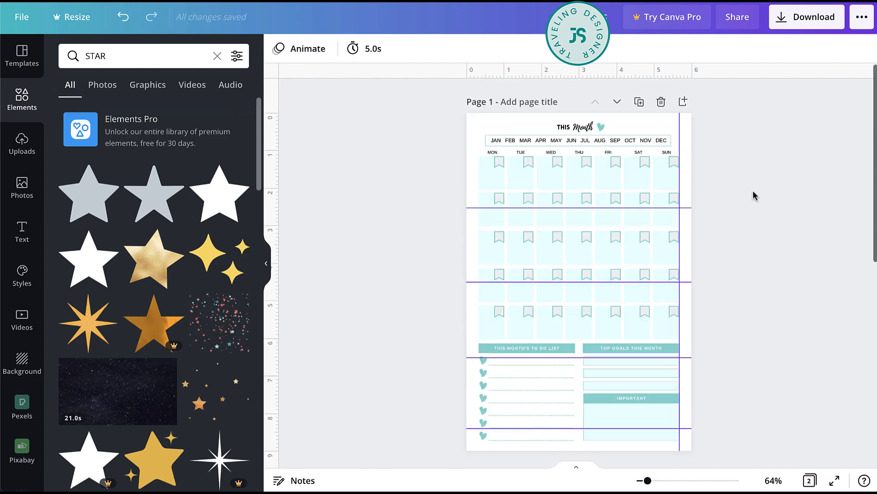
scroll(754, 196, "down", 10)
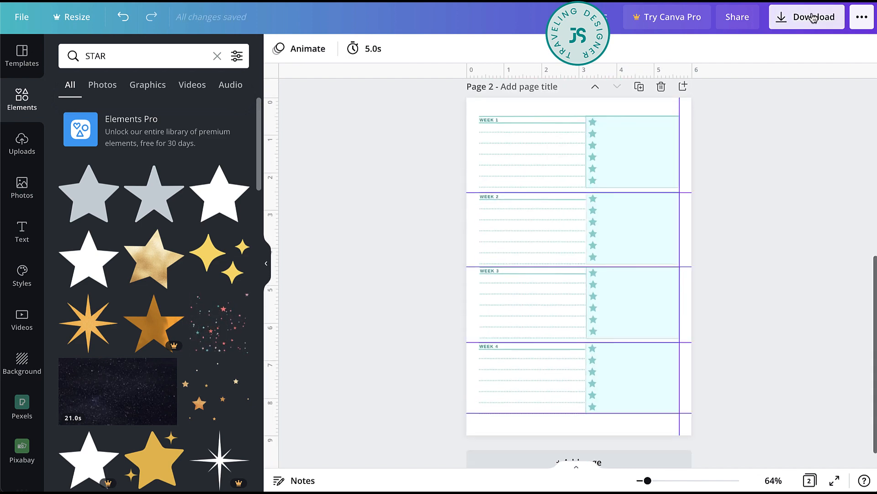
- Check which file types are offered for downloading the planner, and close the download options
left_click(813, 18)
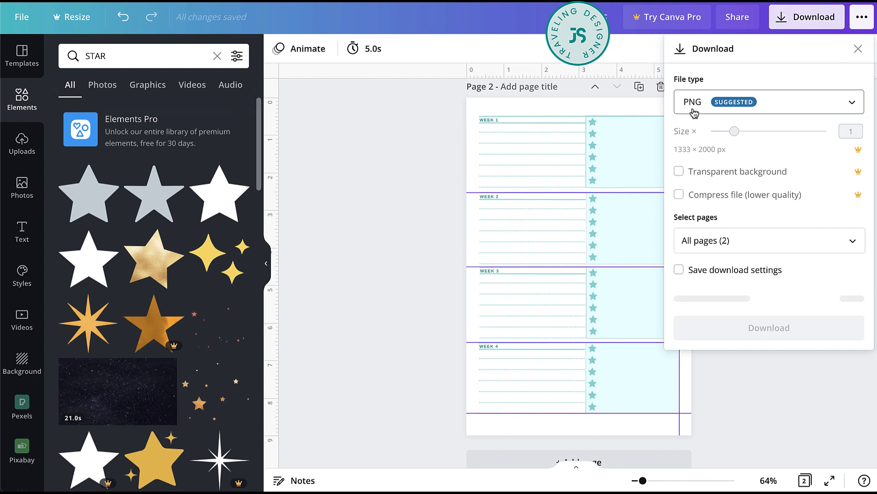
left_click(694, 112)
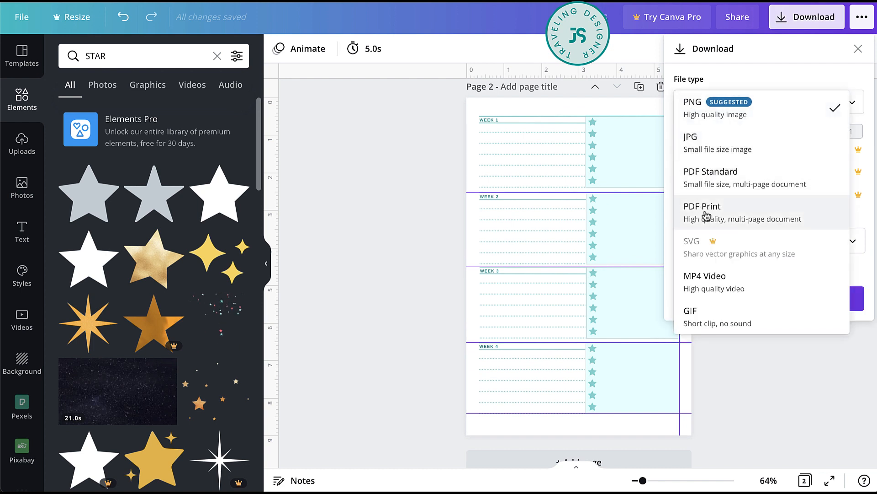
left_click(843, 377)
left_click(782, 365)
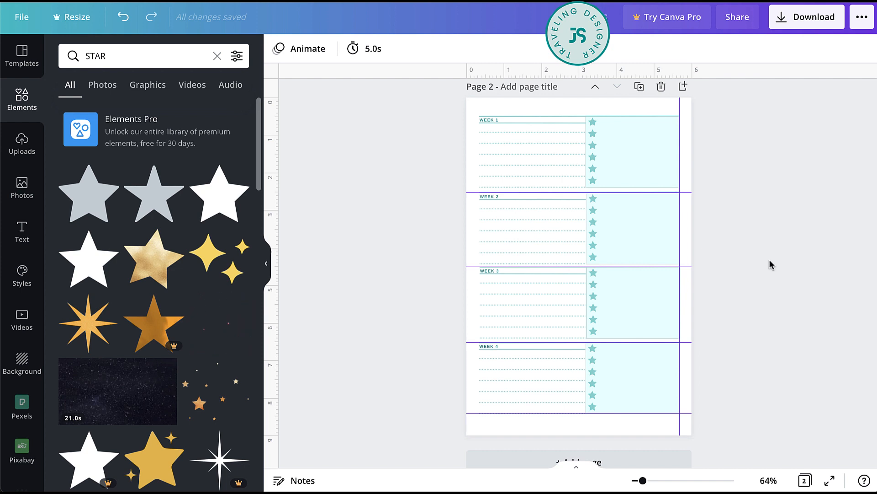
scroll(737, 250, "down", 1)
scroll(736, 251, "up", 5)
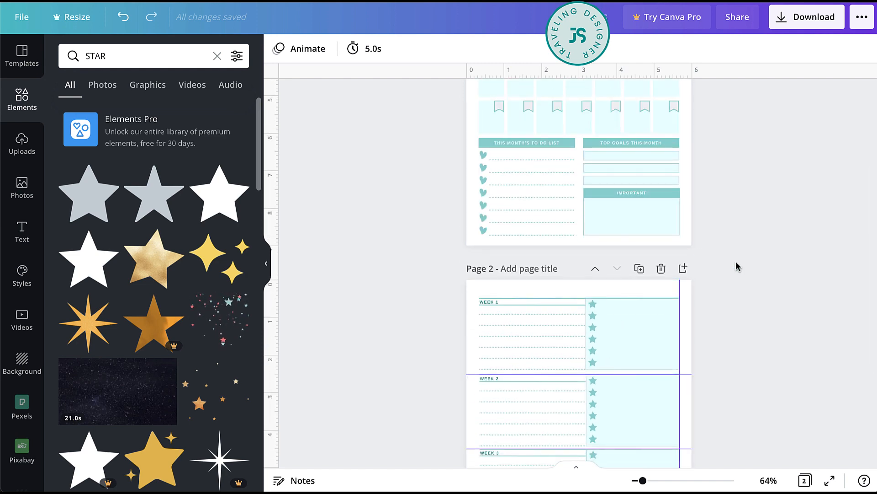
scroll(736, 265, "up", 2)
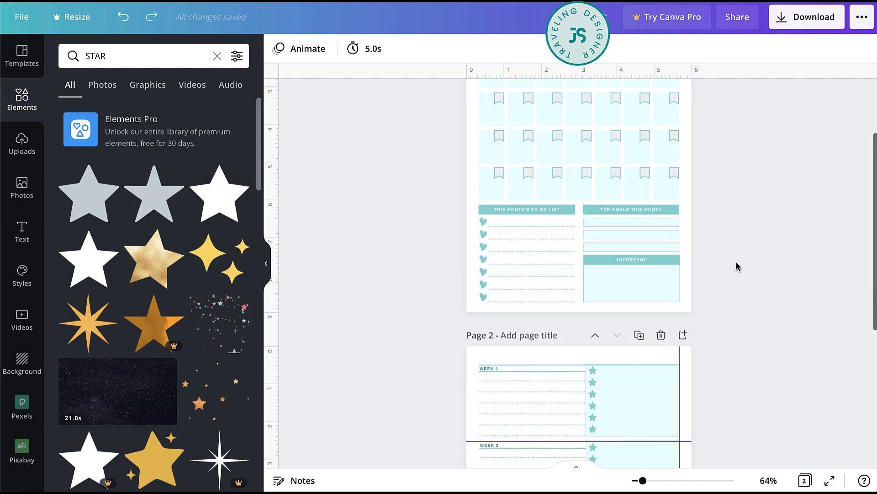
- Compare the monthly overview page with the second page's WEEK 1 to WEEK 4 sections as a final layout check
left_click(638, 335)
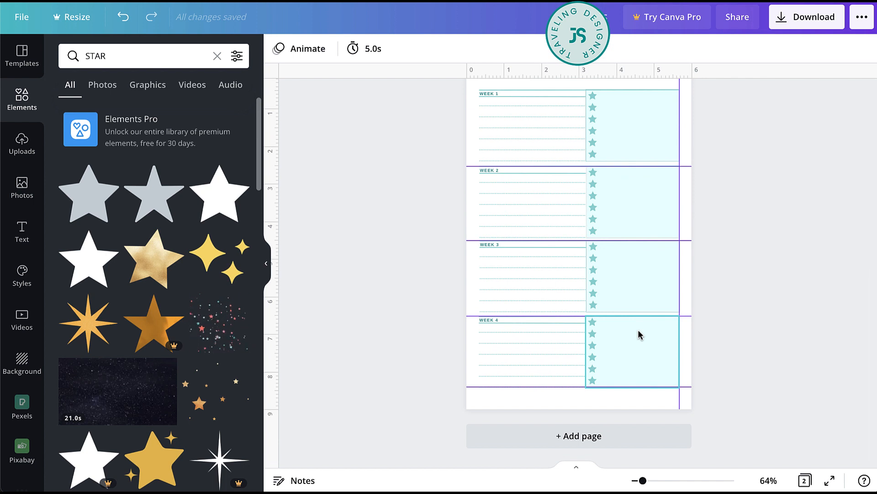
scroll(555, 182, "up", 10)
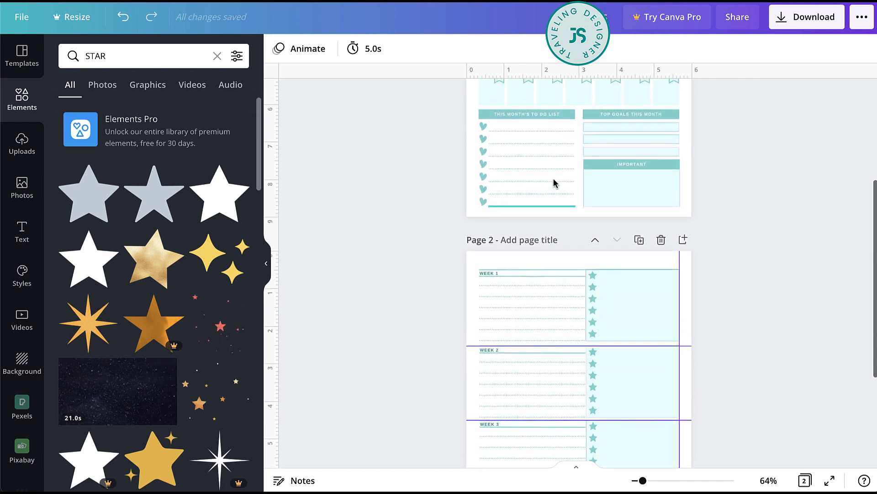
scroll(631, 348, "down", 3)
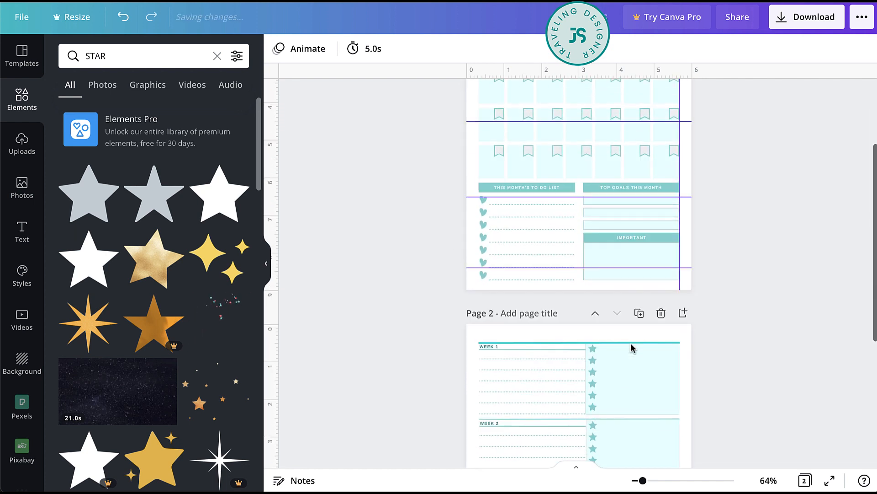
scroll(632, 348, "down", 6)
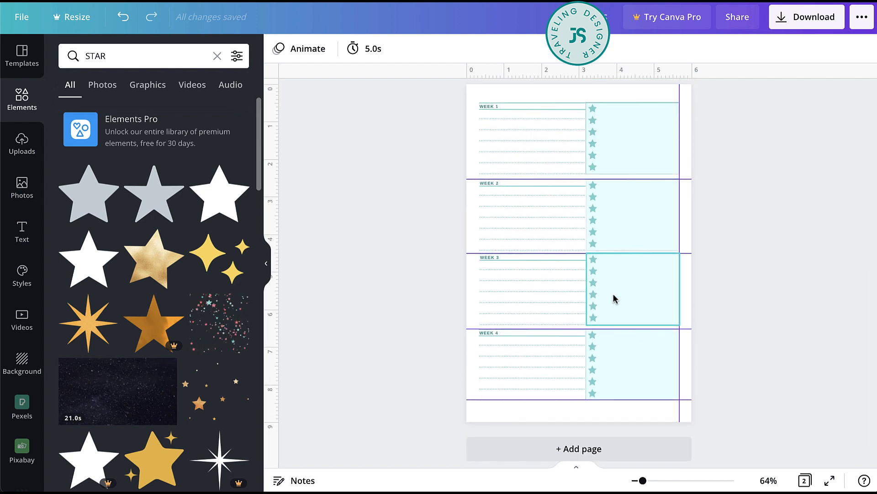
scroll(604, 242, "up", 9)
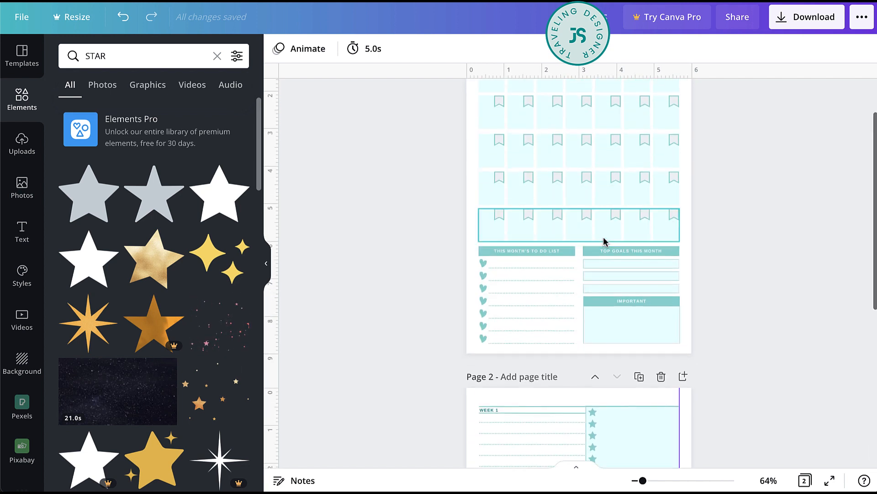
scroll(595, 404, "down", 6)
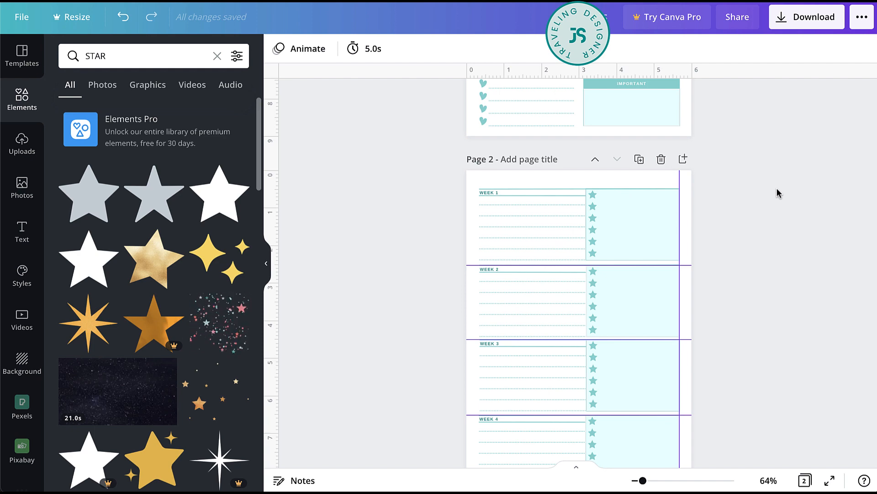
scroll(329, 392, "down", 3)
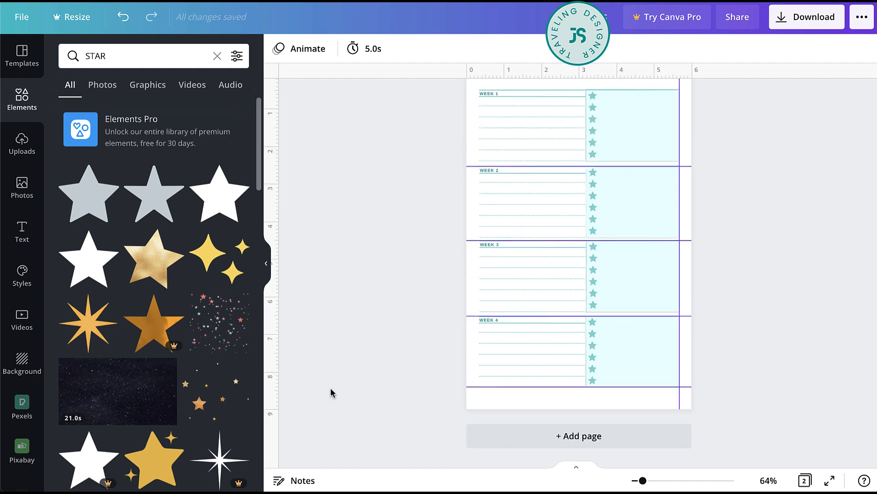